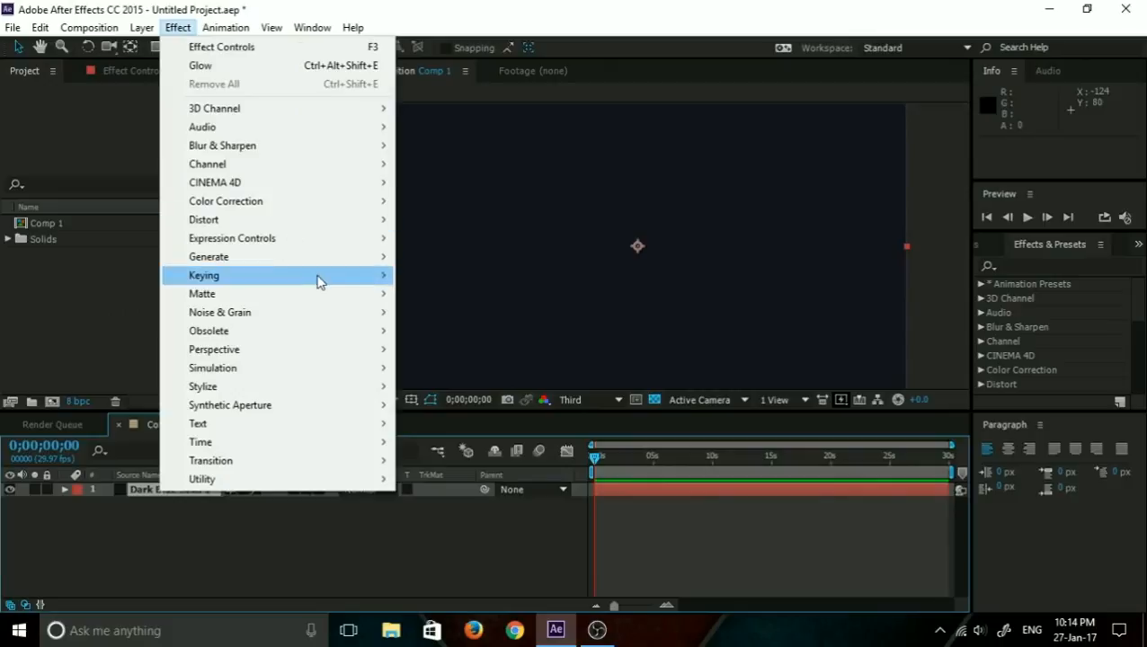
Apply the Audio Spectrum effect to the dark blue solid and scrub the playhead to 0;00;03;10.
mouse_move(325, 260)
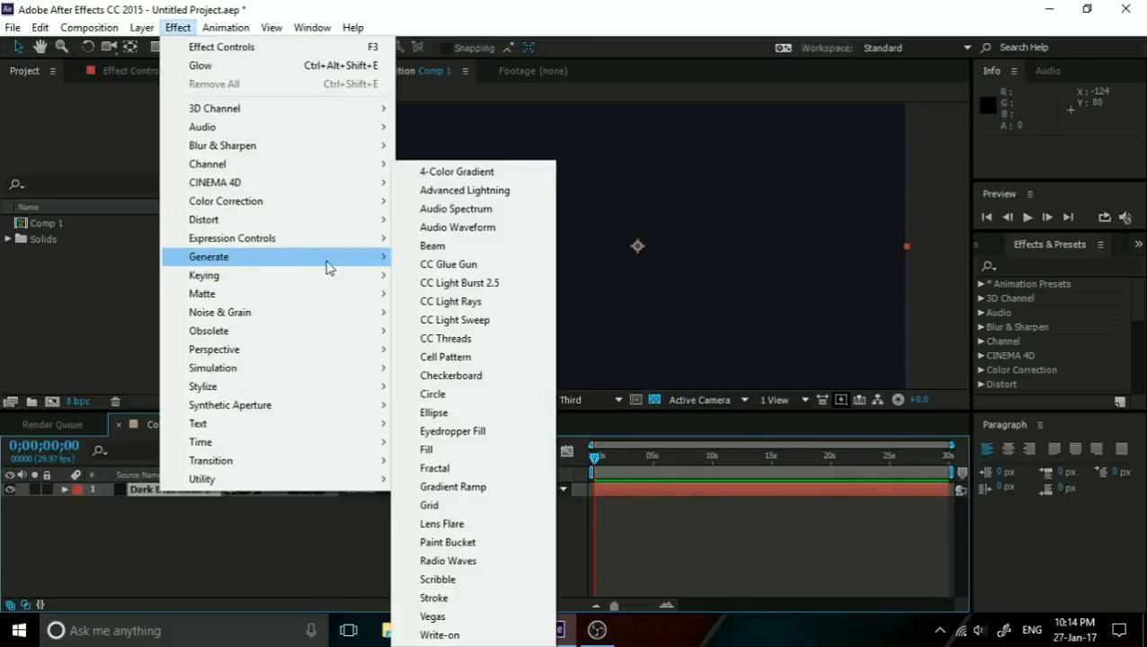
left_click(510, 214)
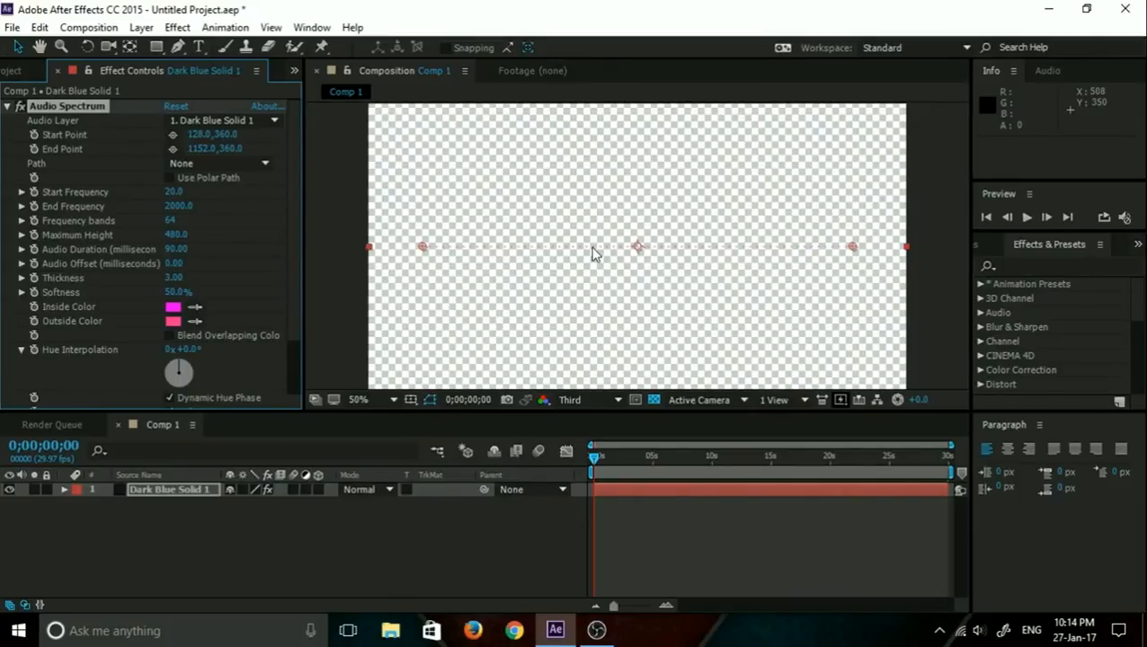
left_click_drag(610, 460, 634, 460)
left_click(326, 519)
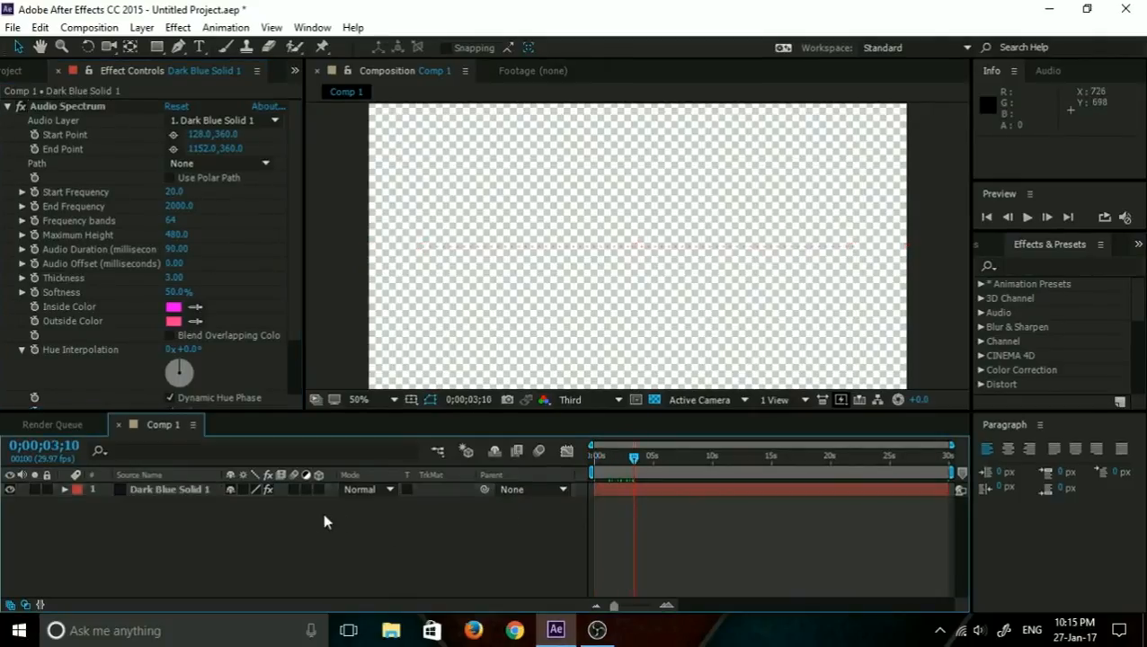
Import the audio file 07 15.mp3 and place it in Comp 1 beneath the dark blue solid.
left_click(20, 72)
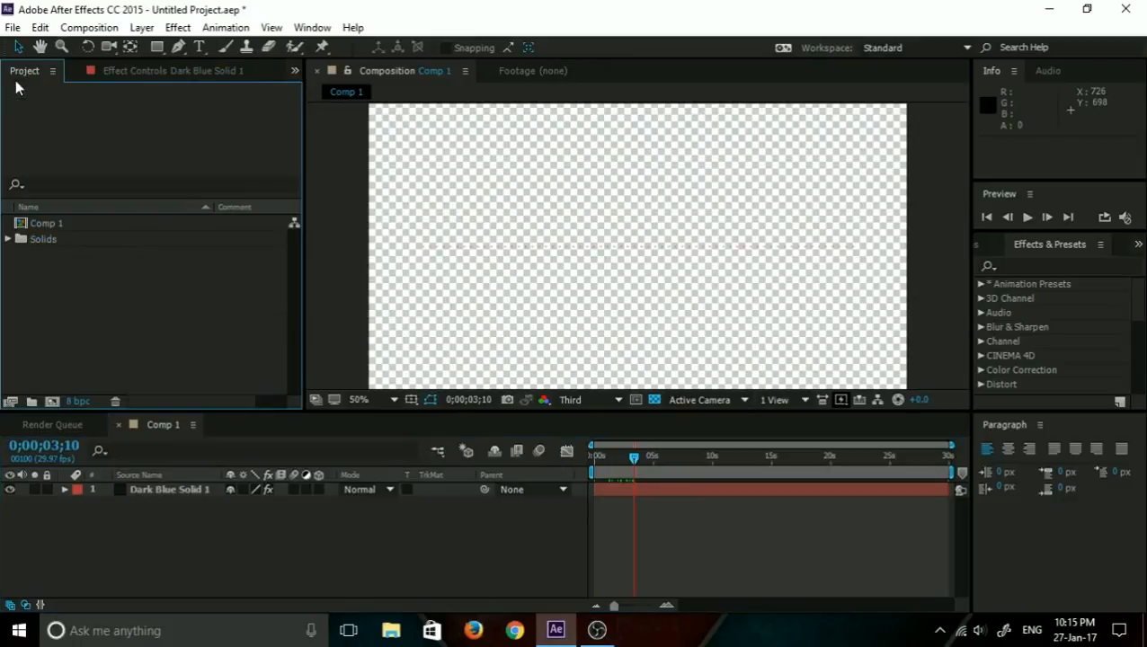
right_click(90, 267)
mouse_move(267, 356)
left_click(328, 351)
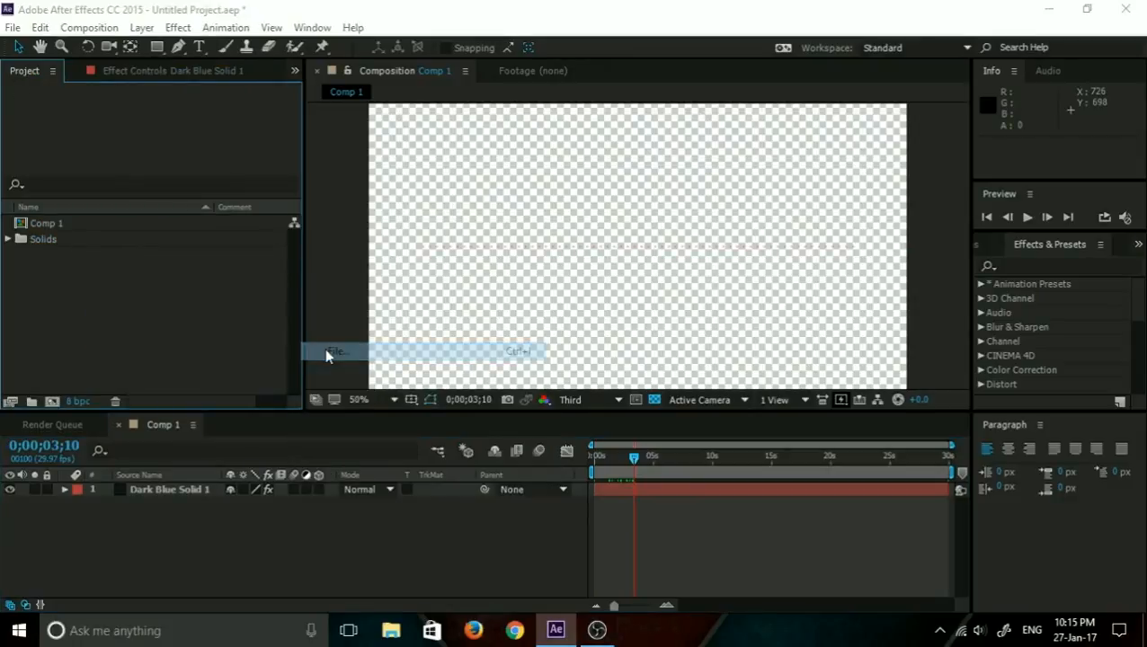
left_click_drag(557, 170, 558, 241)
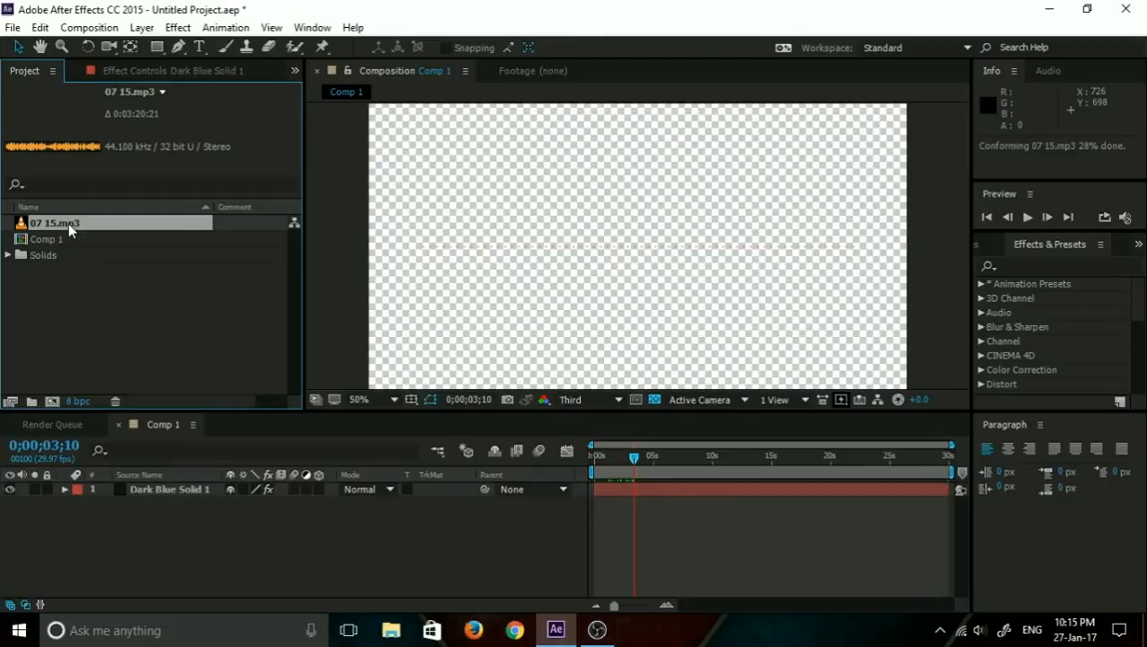
left_click_drag(69, 222, 265, 575)
Set the solid's Audio Spectrum audio layer to 07 15.mp3 and scrub the playhead to 0;00;08;29.
left_click(199, 490)
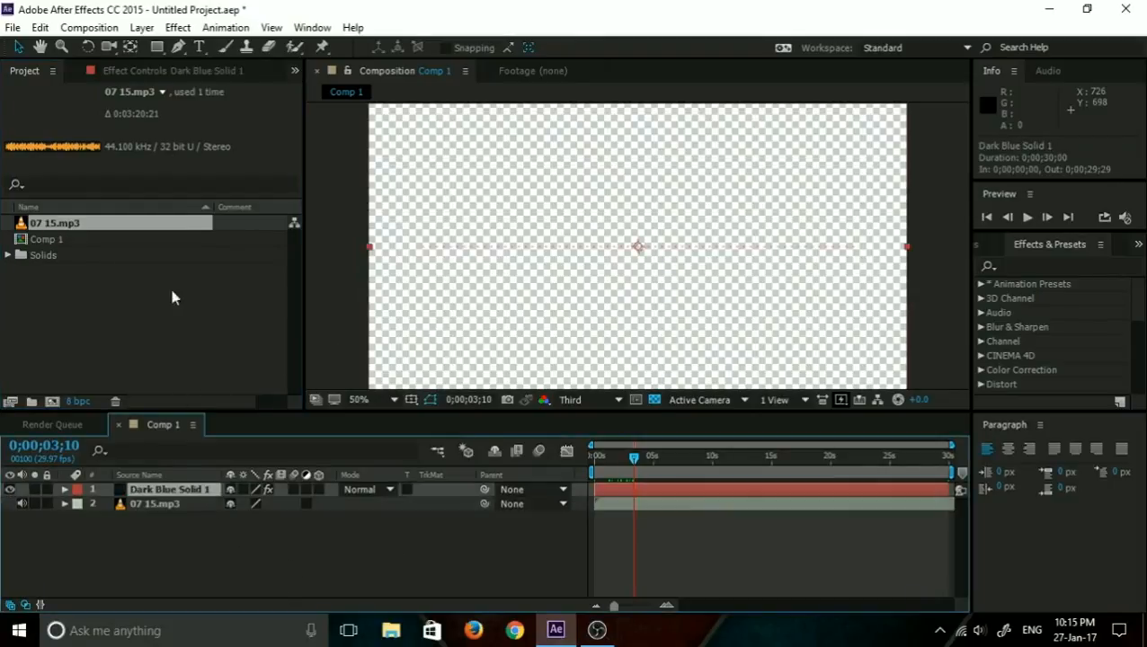
left_click(143, 70)
left_click(212, 122)
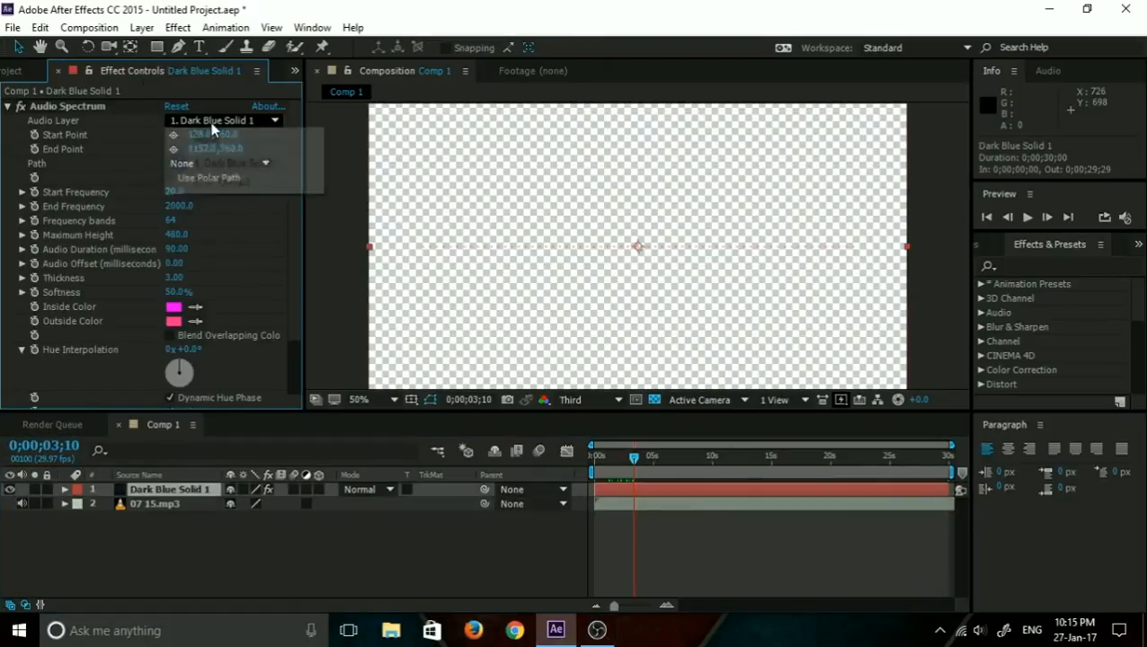
left_click(226, 183)
key("space")
left_click_drag(656, 472, 703, 470)
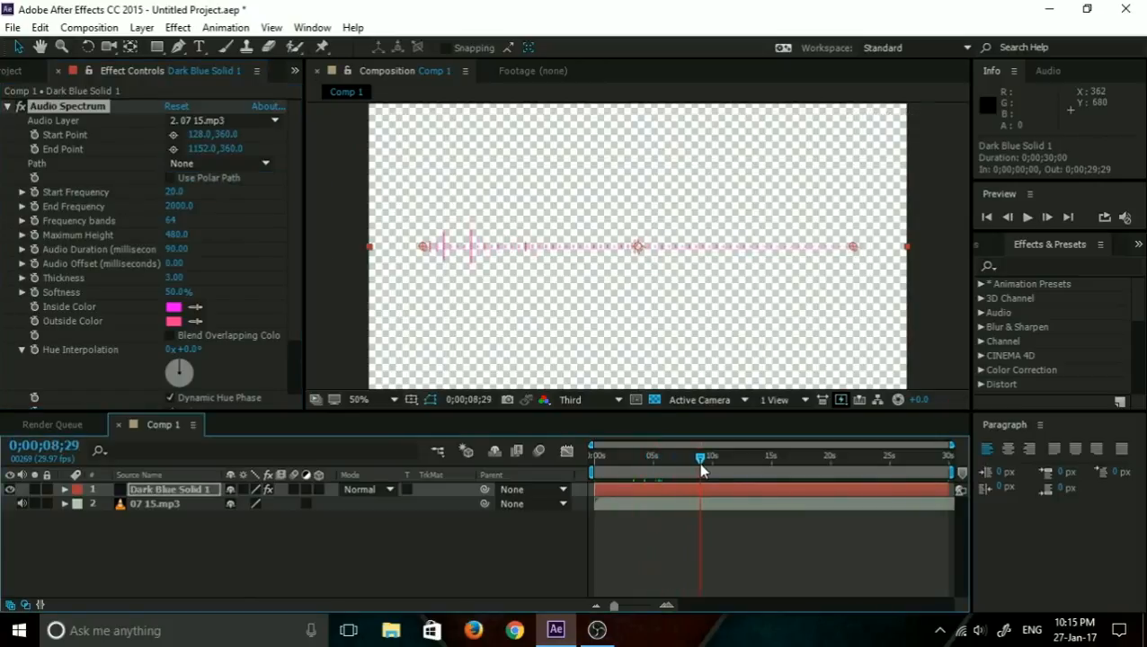
Change the Audio Spectrum's outside color to a saturated blue.
scroll(636, 317, "up", 1)
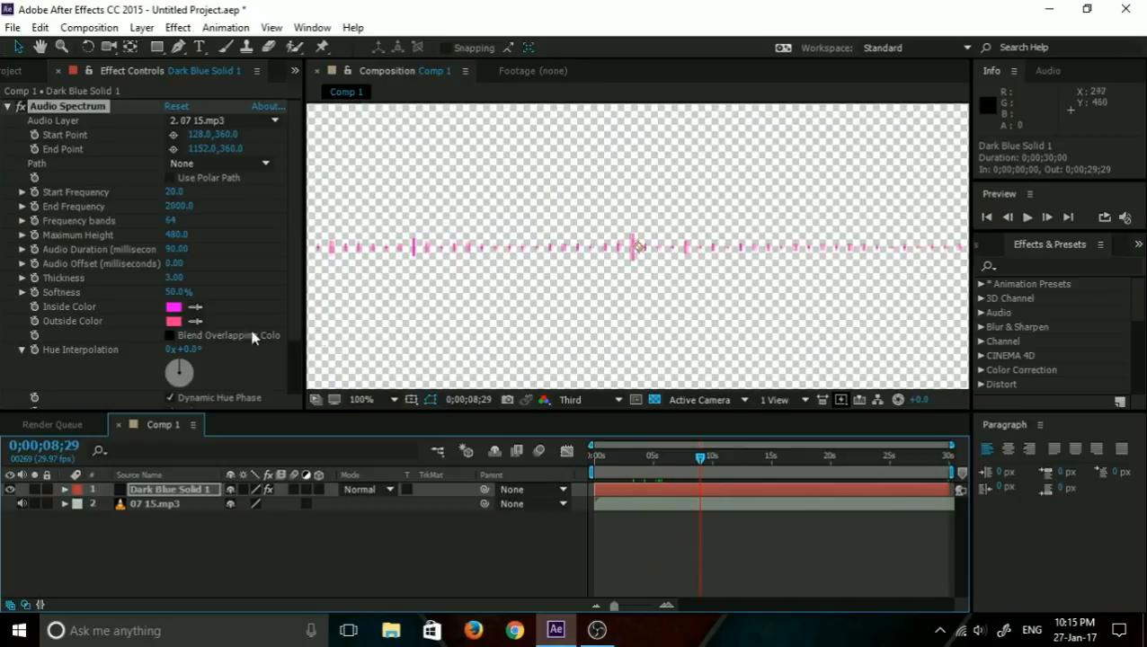
left_click(172, 321)
left_click(935, 273)
left_click_drag(890, 250, 986, 155)
left_click(1066, 205)
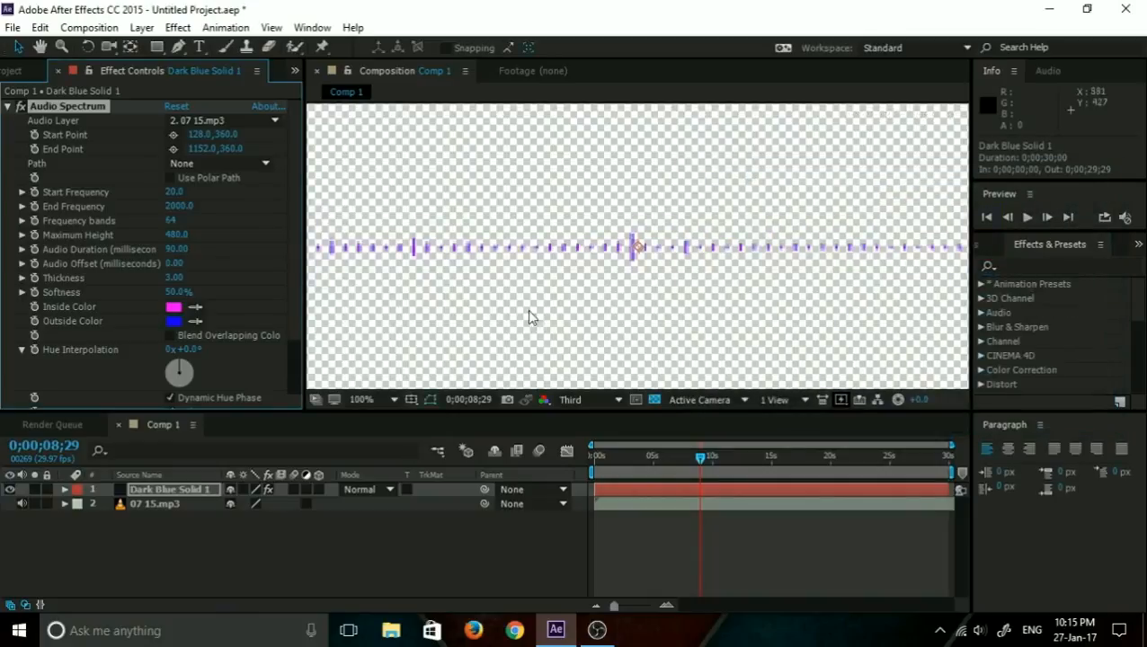
Change the Audio Spectrum's inside color to cyan 00FFF0.
left_click(174, 307)
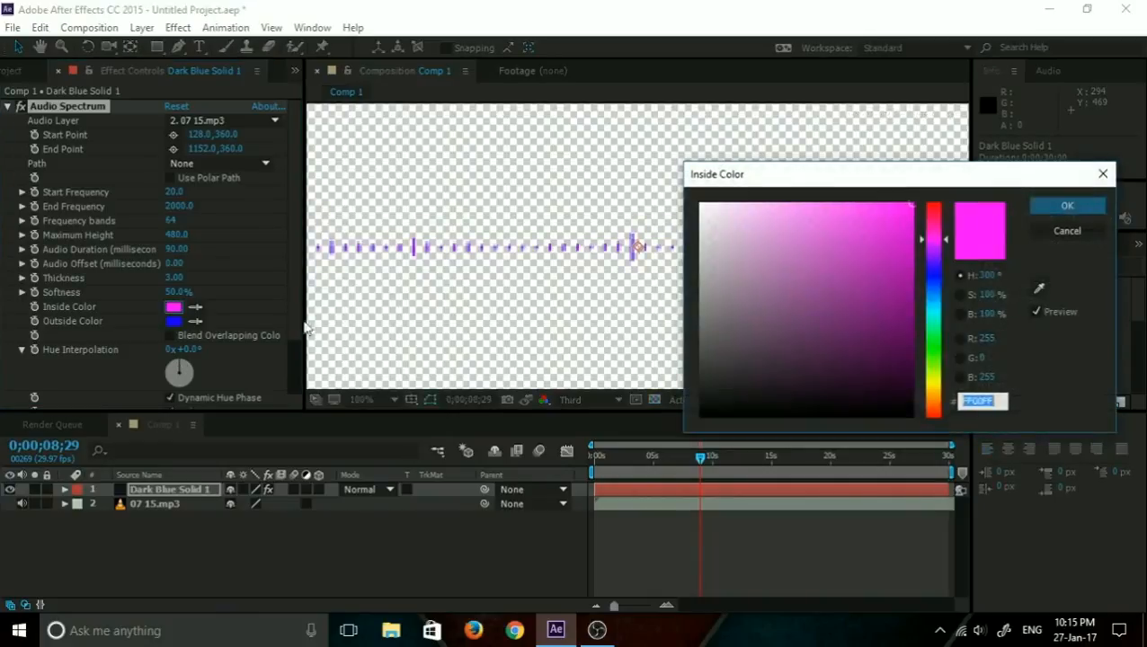
left_click(928, 313)
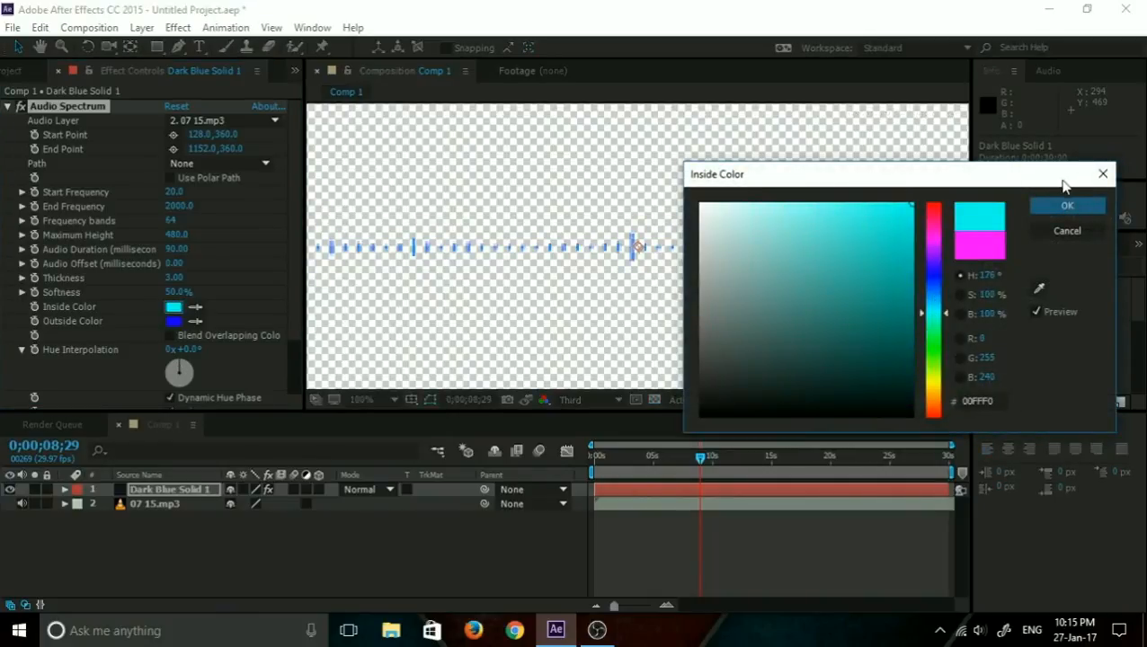
left_click(1065, 208)
Create a second dark blue solid in Comp 1 and move it below the audio layer as a background.
right_click(280, 591)
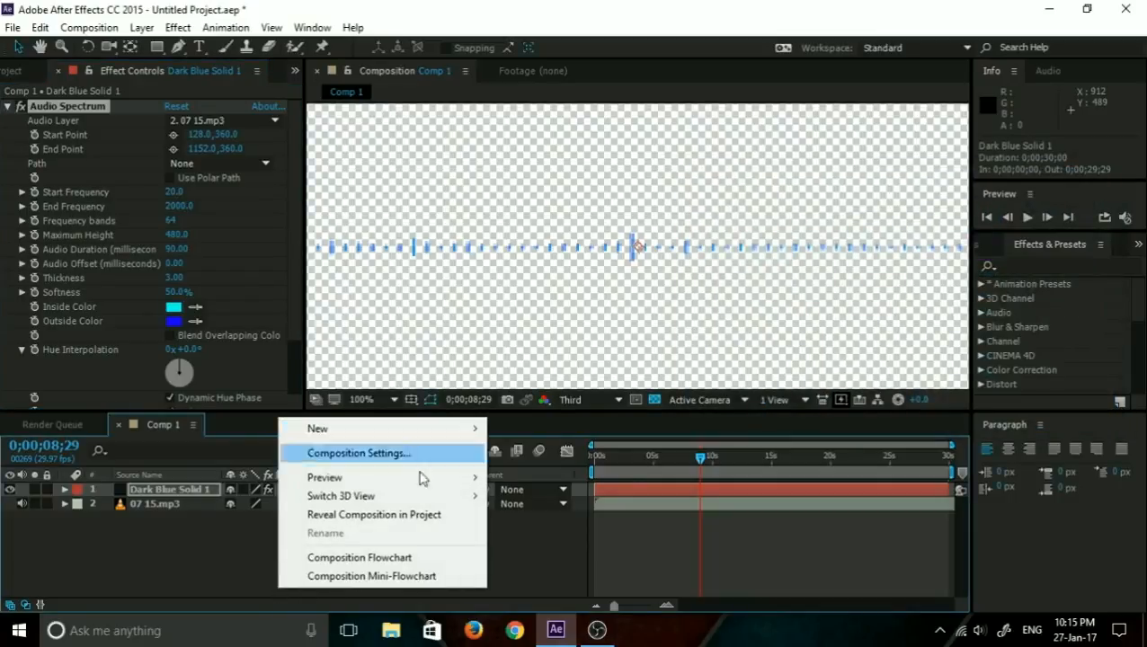
mouse_move(423, 428)
left_click(521, 473)
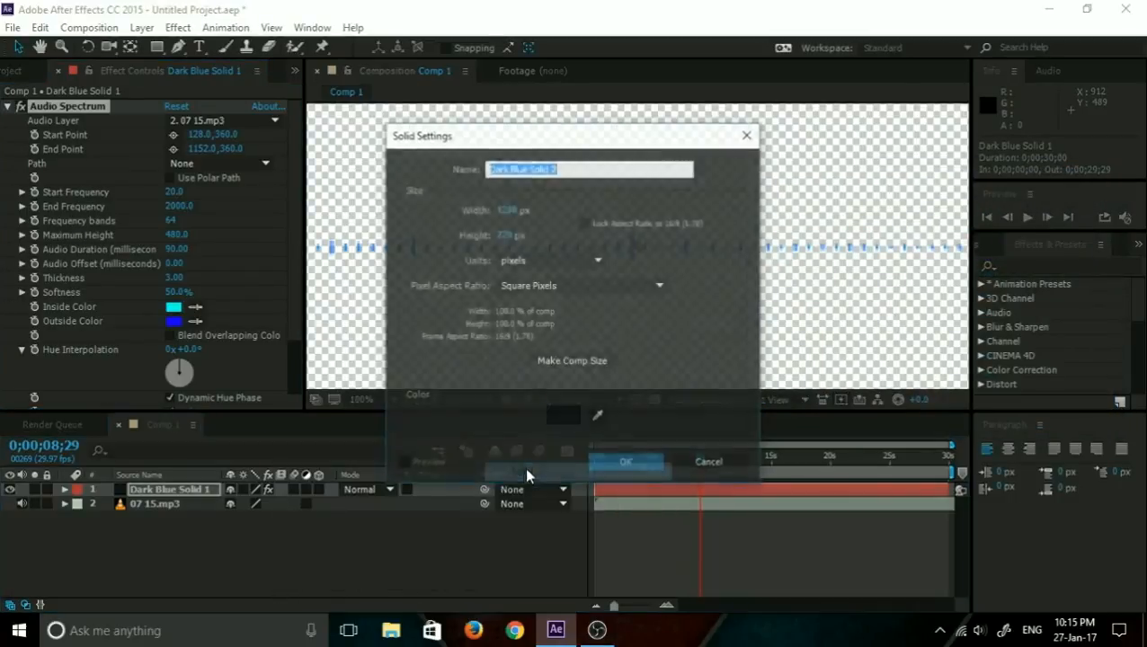
left_click(642, 474)
left_click_drag(194, 486, 216, 515)
Set the composition's preview resolution to Half.
scroll(585, 264, "down", 1)
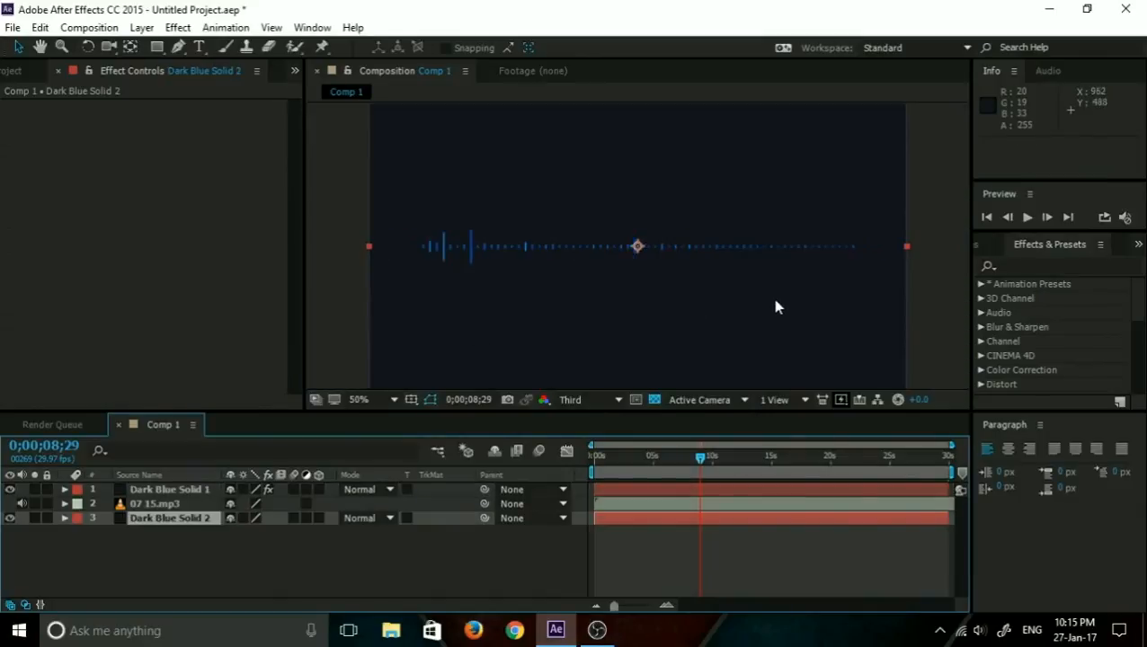
scroll(779, 298, "up", 1)
left_click(620, 401)
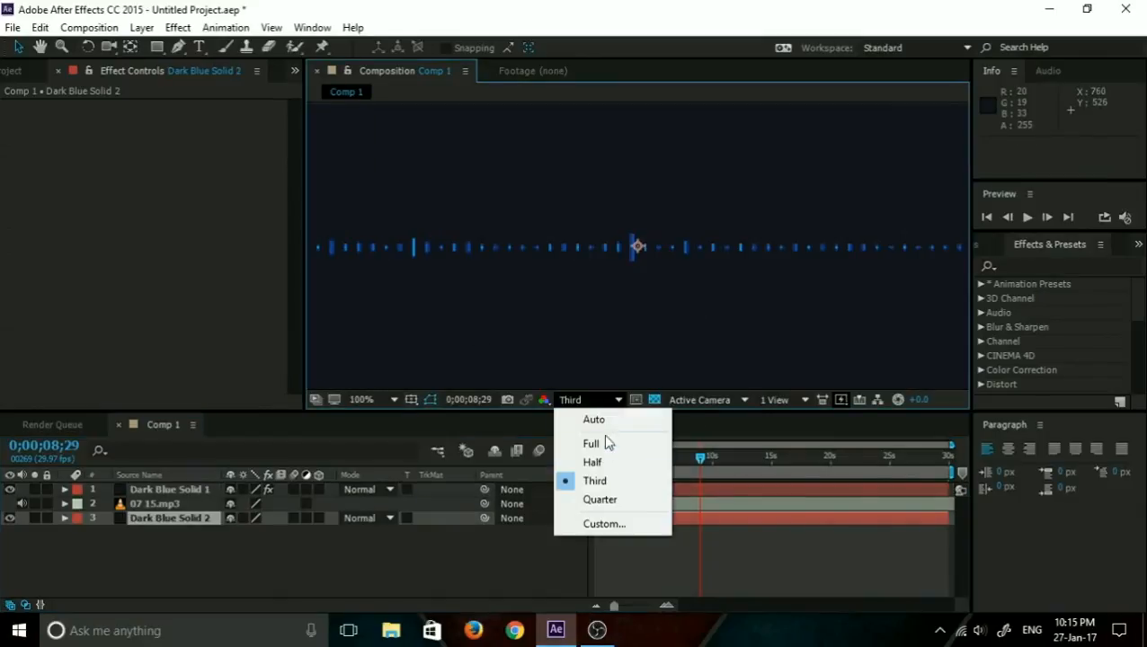
left_click(601, 463)
Return the playhead to the start of Comp 1 and play the spectrum animation.
scroll(594, 301, "down", 1)
left_click_drag(615, 460, 590, 458)
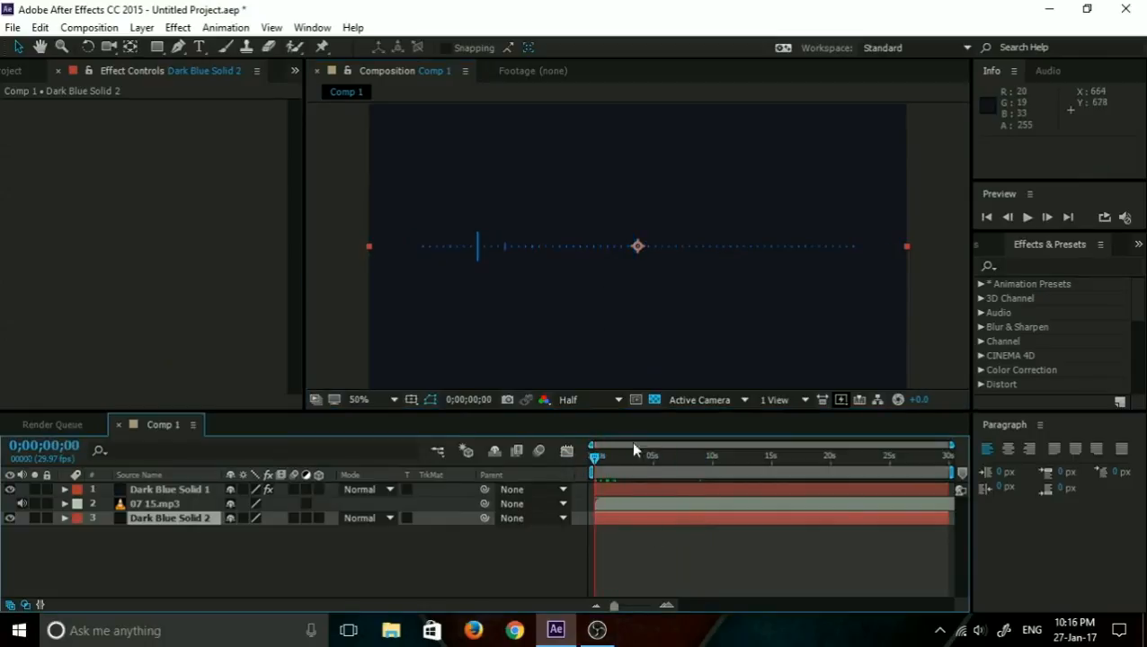
left_click(1027, 218)
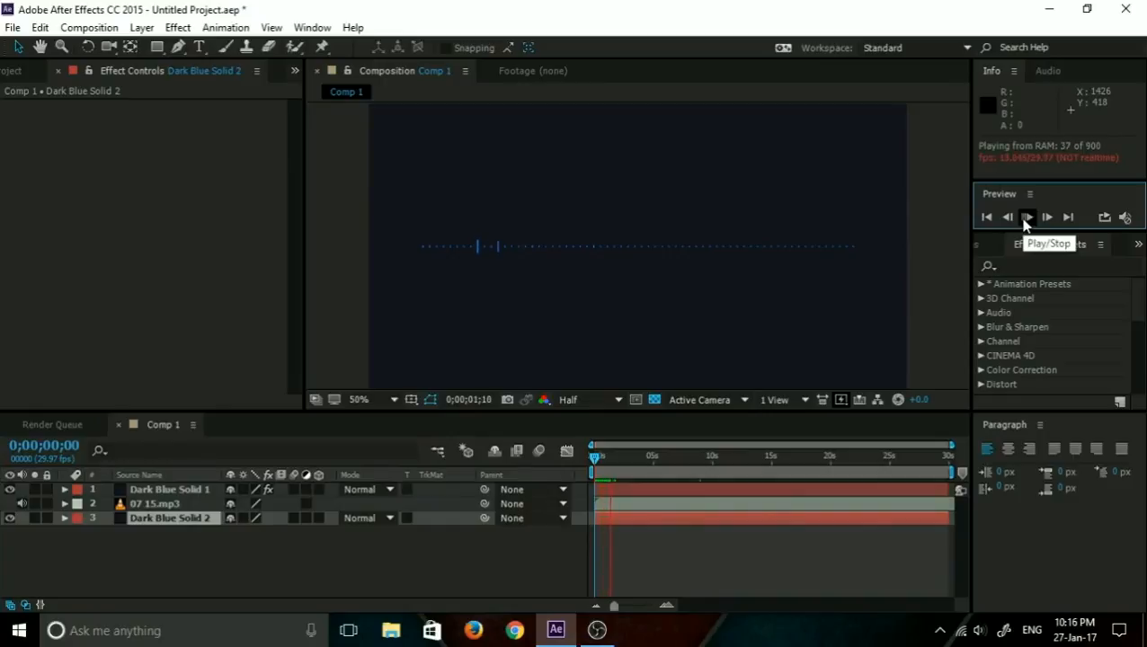
left_click(1025, 219)
left_click(1027, 218)
Set the Audio Spectrum's maximum height to 1790 and its thickness to 13.40 on Dark Blue Solid 1.
left_click(175, 490)
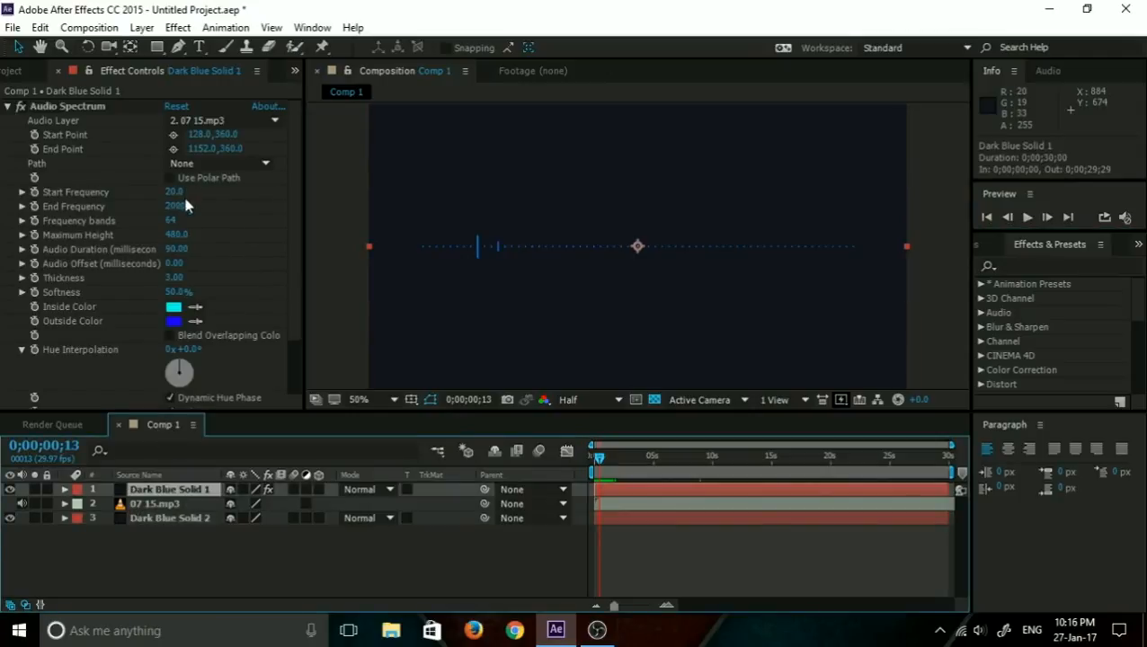
left_click_drag(177, 234, 367, 222)
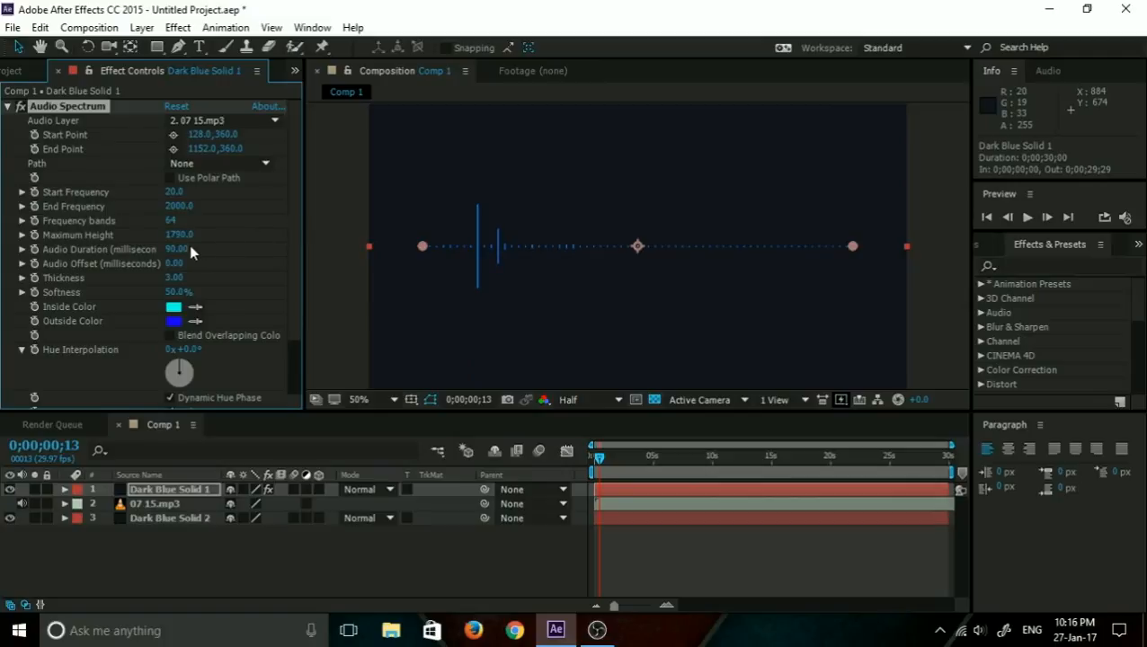
left_click_drag(177, 277, 255, 262)
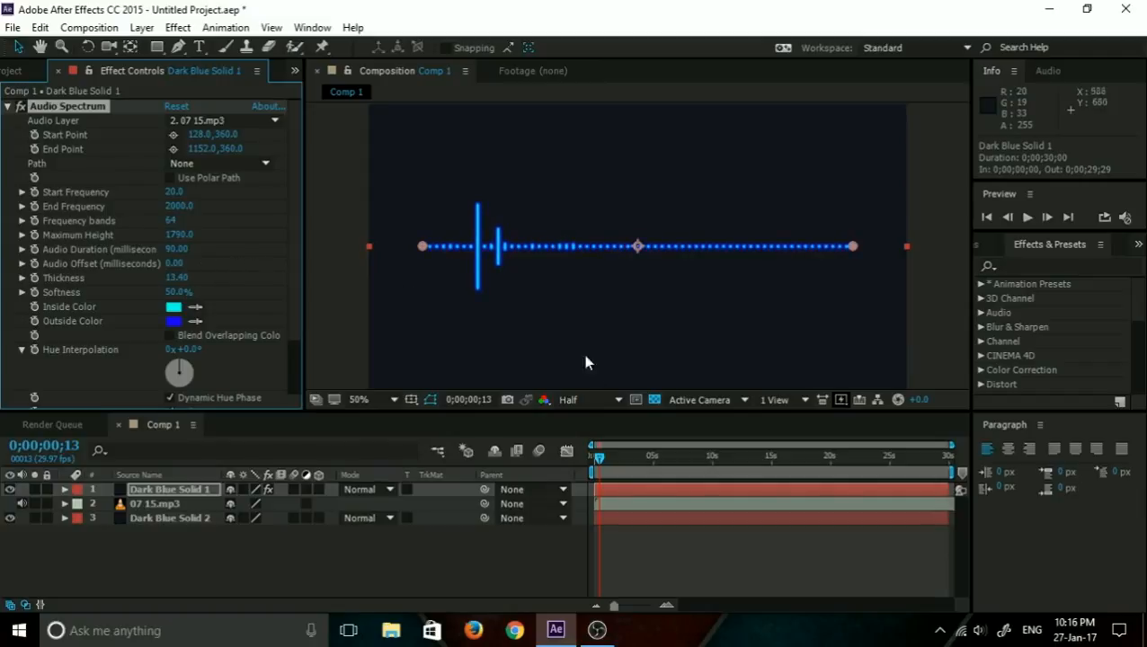
left_click(556, 399)
left_click(593, 442)
Change the Audio Spectrum's display option to Analog lines.
scroll(180, 315, "down", 2)
left_click(218, 358)
left_click(260, 392)
Play the Analog lines version of the spectrum from the start of the composition.
left_click_drag(614, 474, 541, 453)
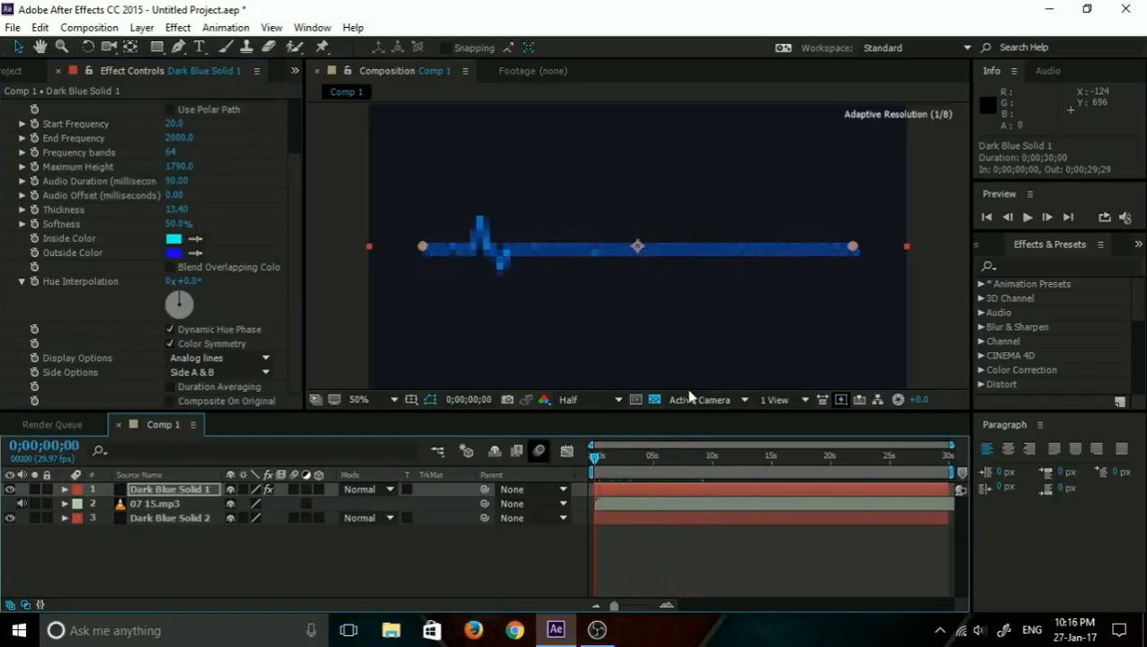
left_click(1028, 217)
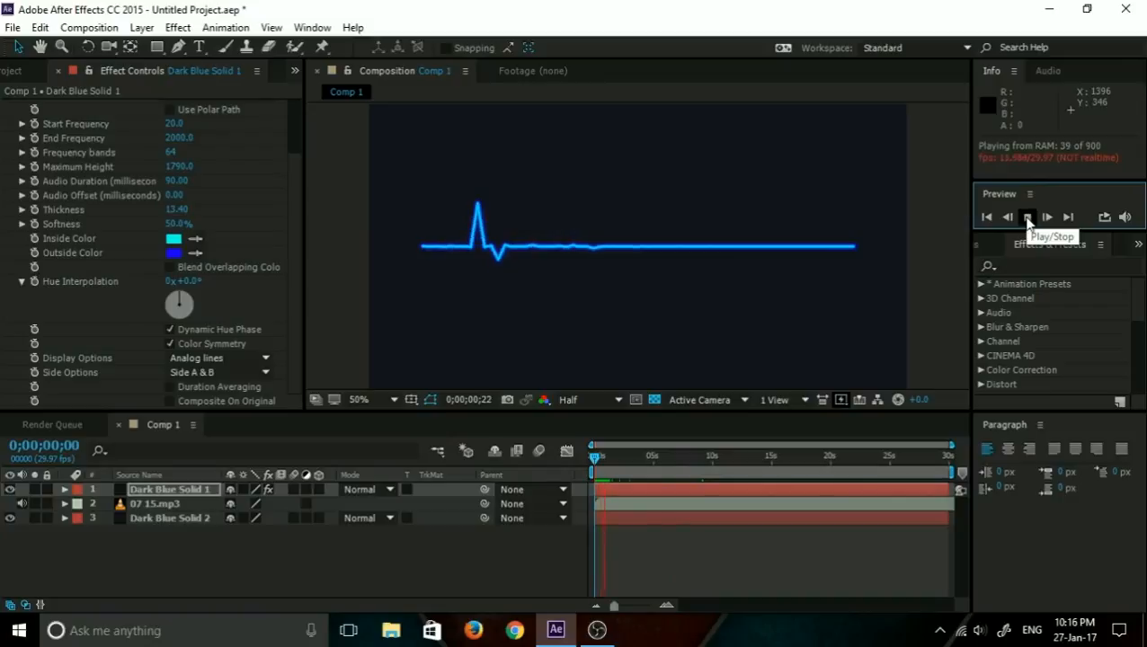
left_click(1027, 221)
left_click(1026, 221)
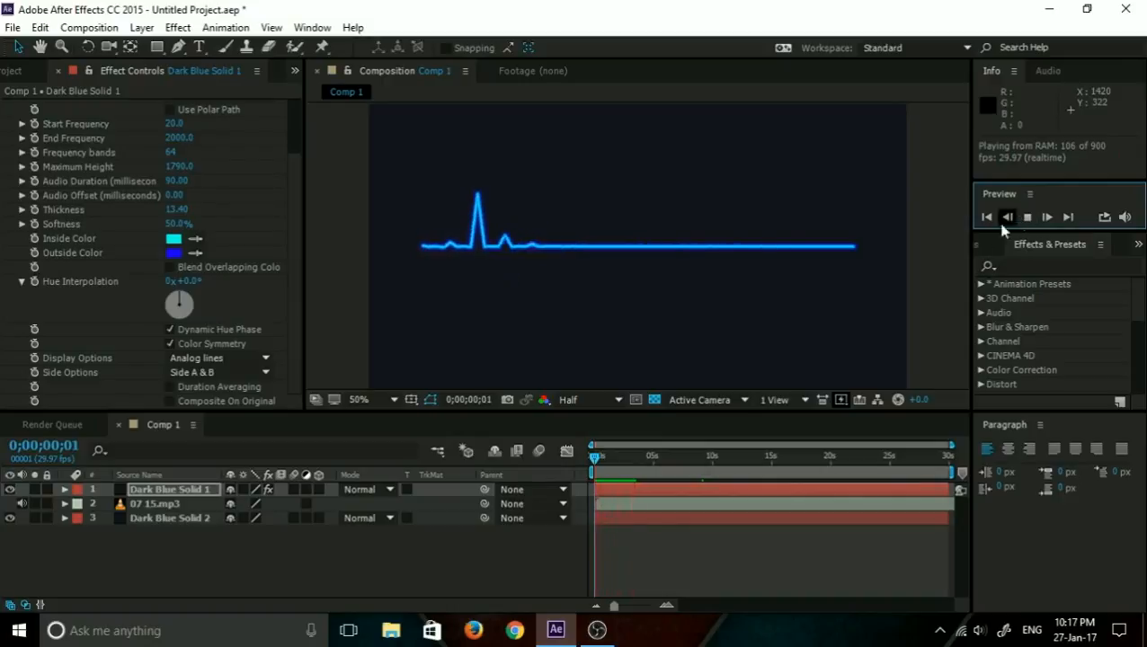
left_click(1027, 217)
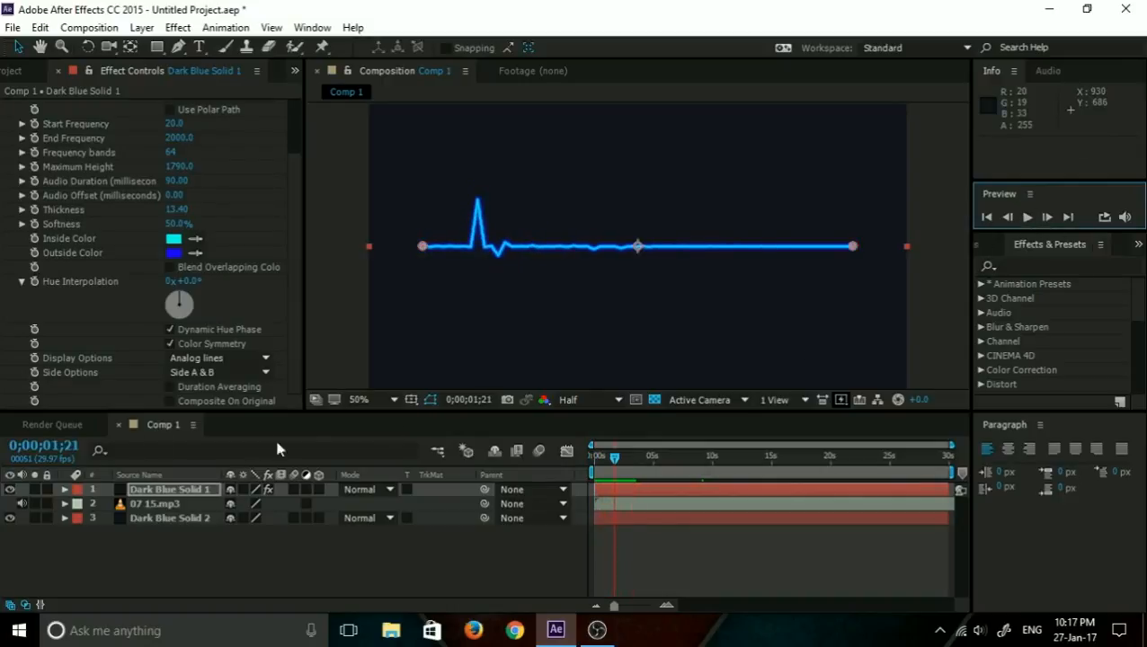
Change the Audio Spectrum's display option to Analog dots and play the composition from the start.
left_click(242, 359)
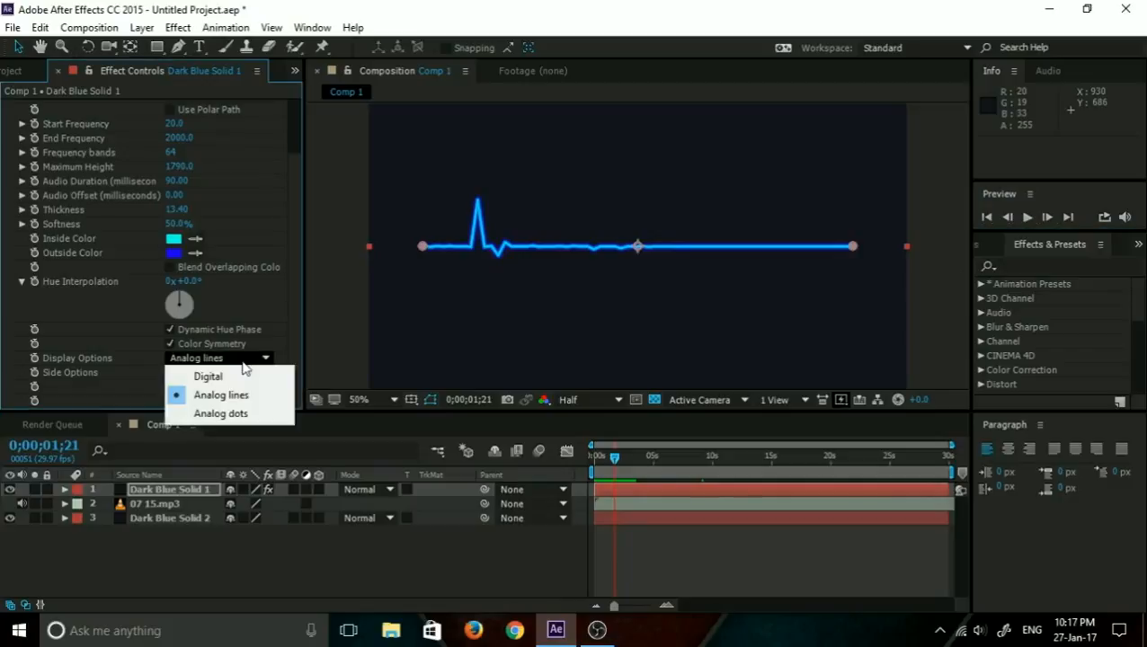
left_click(236, 415)
left_click_drag(603, 454, 568, 453)
left_click(1026, 217)
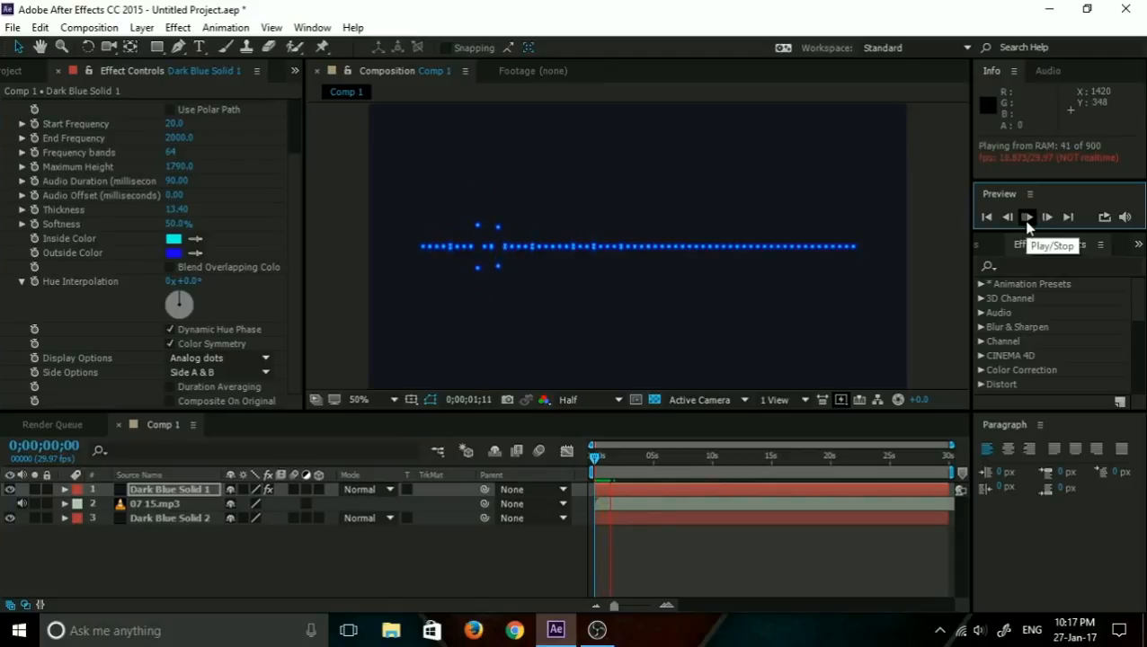
left_click(1027, 216)
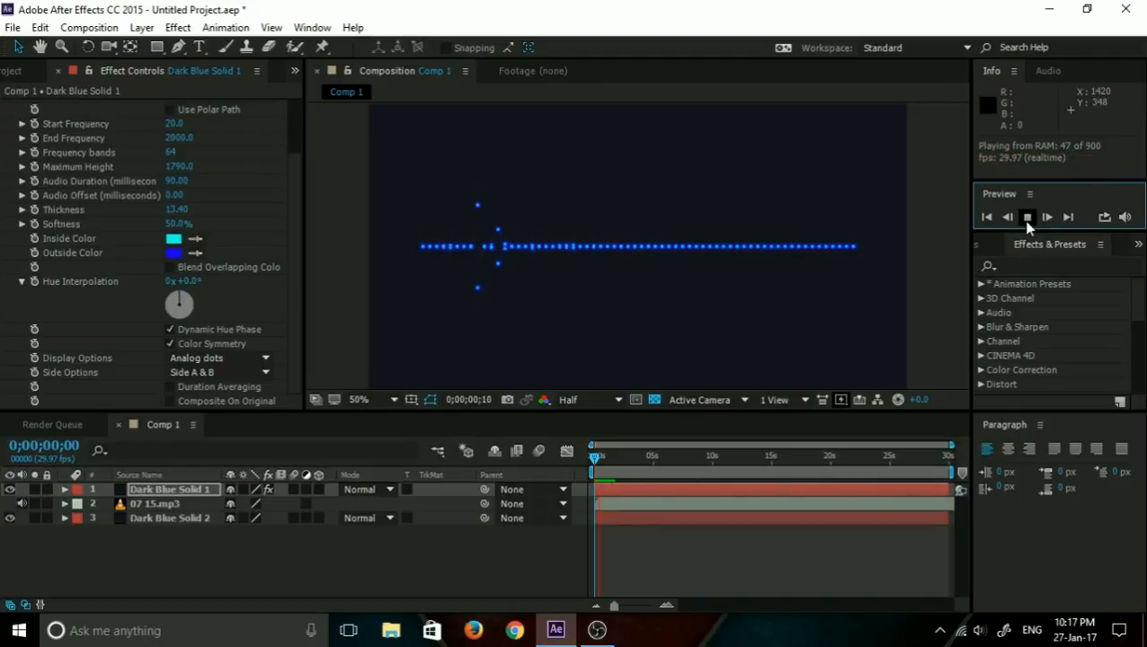
left_click(1027, 218)
scroll(143, 323, "up", 2)
scroll(144, 322, "down", 2)
scroll(153, 305, "up", 1)
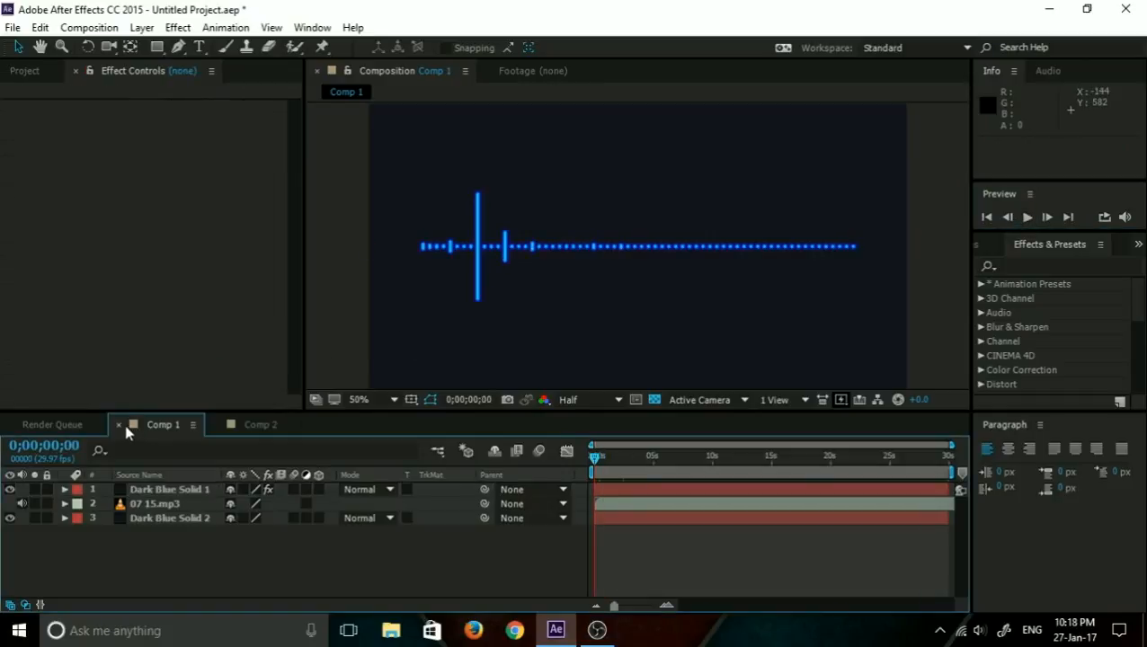
Close the Comp 1 timeline and add two default dark blue solids to Comp 2.
left_click(119, 425)
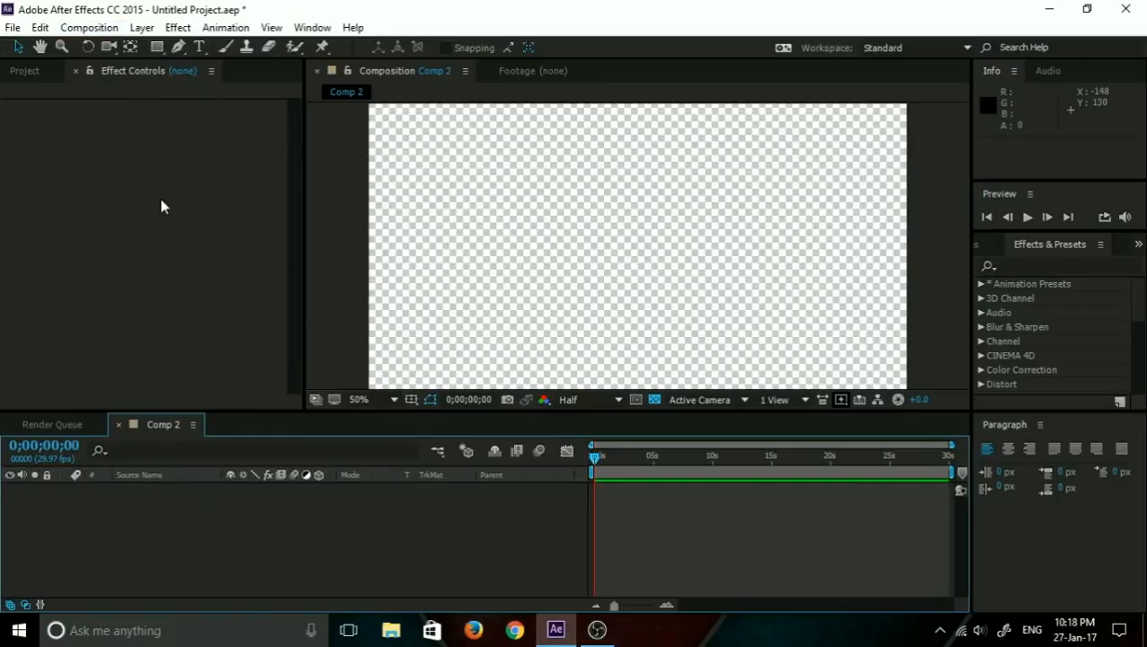
right_click(276, 500)
mouse_move(448, 332)
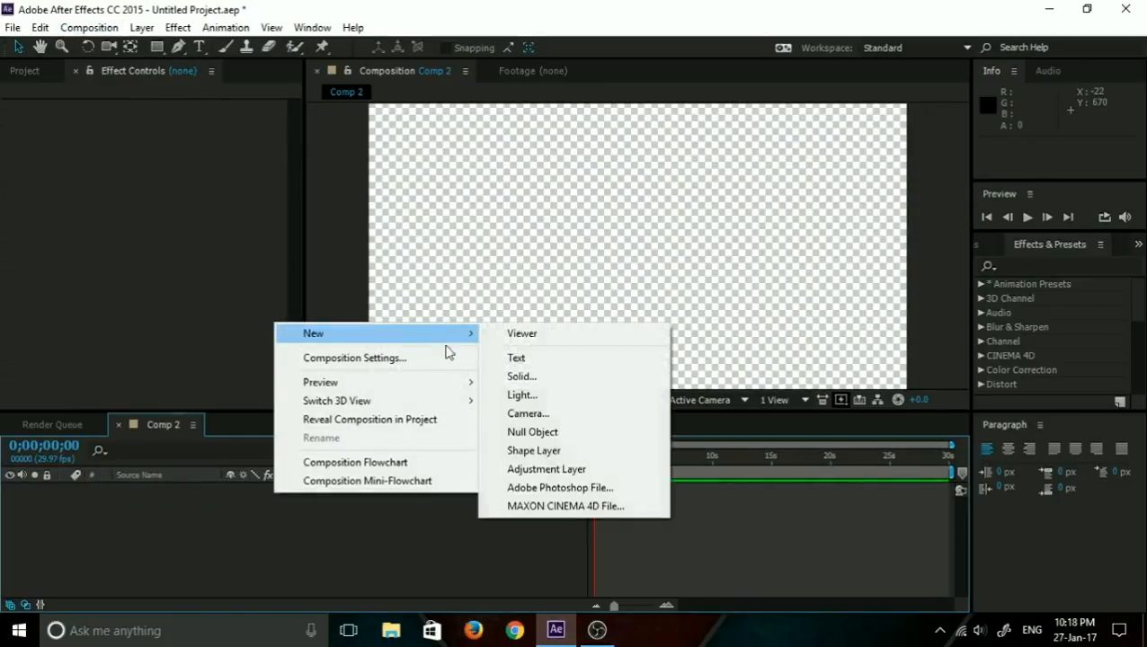
left_click(537, 380)
left_click(611, 468)
Apply the Audio Spectrum effect to the topmost dark blue solid in Comp 2.
left_click(178, 28)
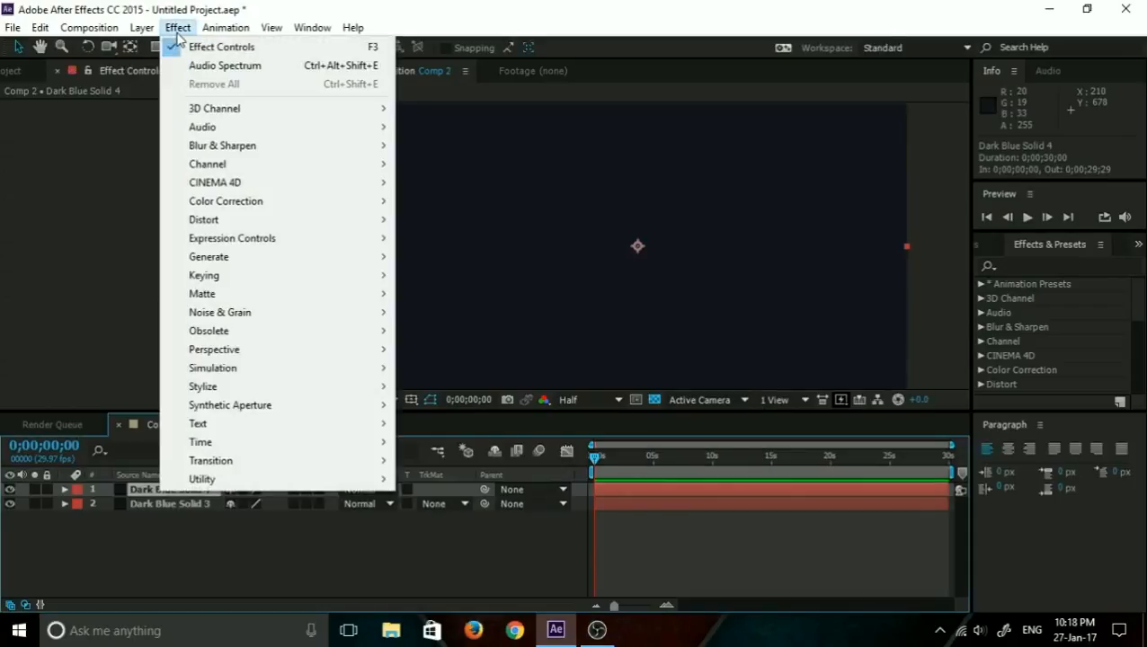
mouse_move(315, 258)
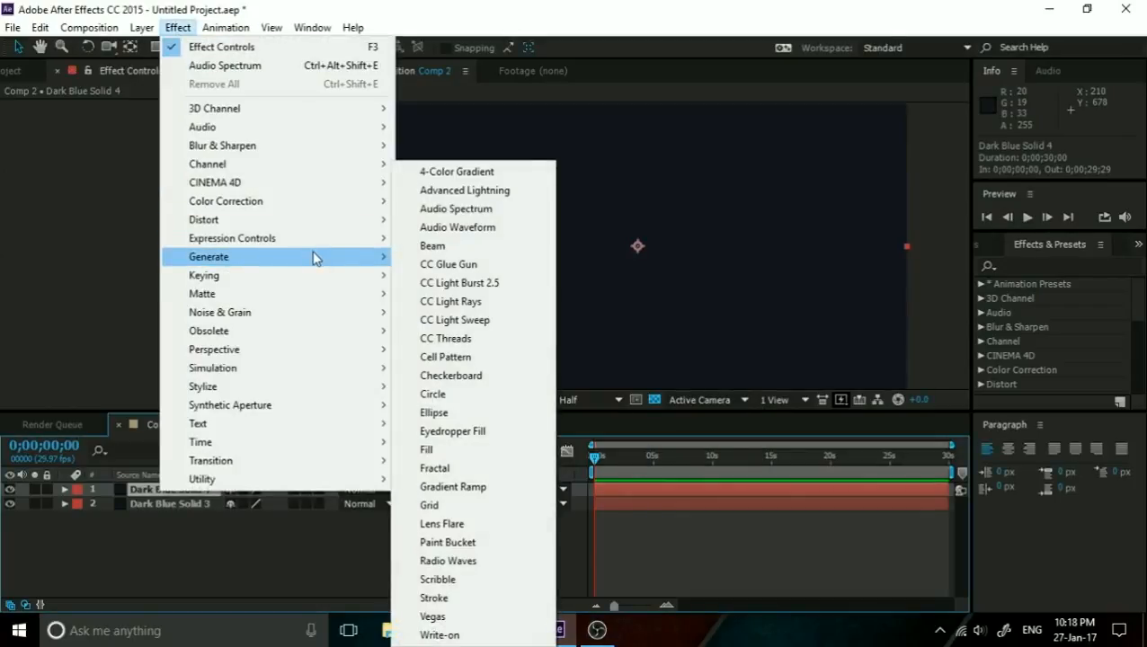
left_click(494, 214)
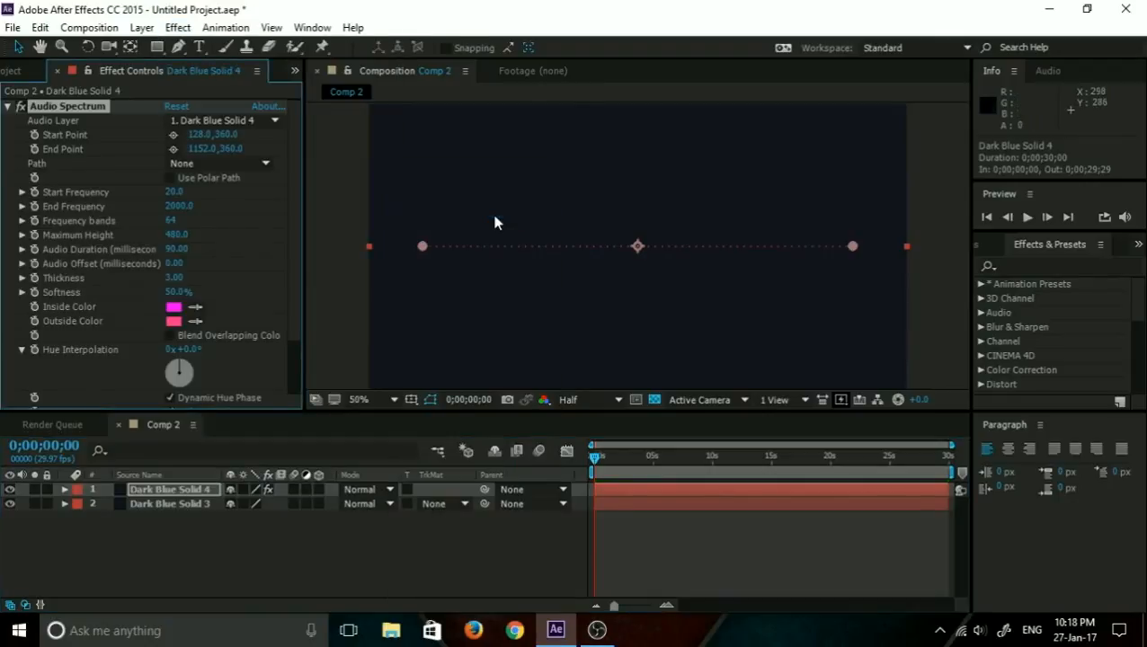
Replace the Audio Spectrum effect on the topmost dark blue solid in Comp 2 with Audio Waveform.
left_click(647, 481)
left_click(178, 26)
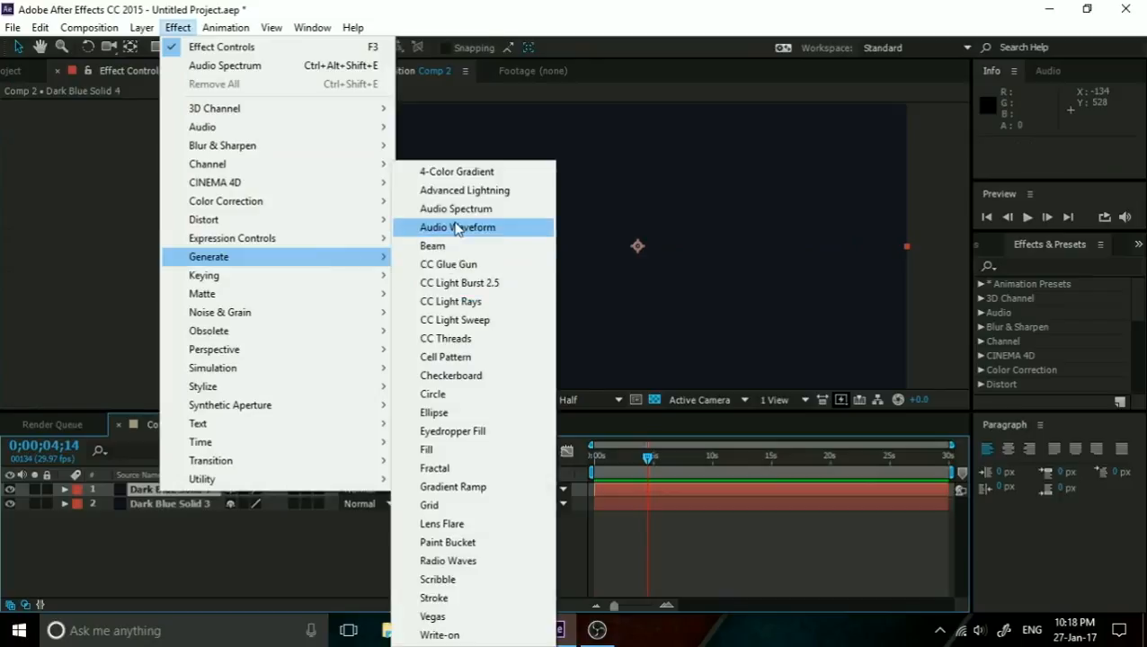
left_click(461, 227)
Add 07 15.mp3 to Comp 2 below the solids and set it as the Audio Waveform's audio layer.
right_click(250, 537)
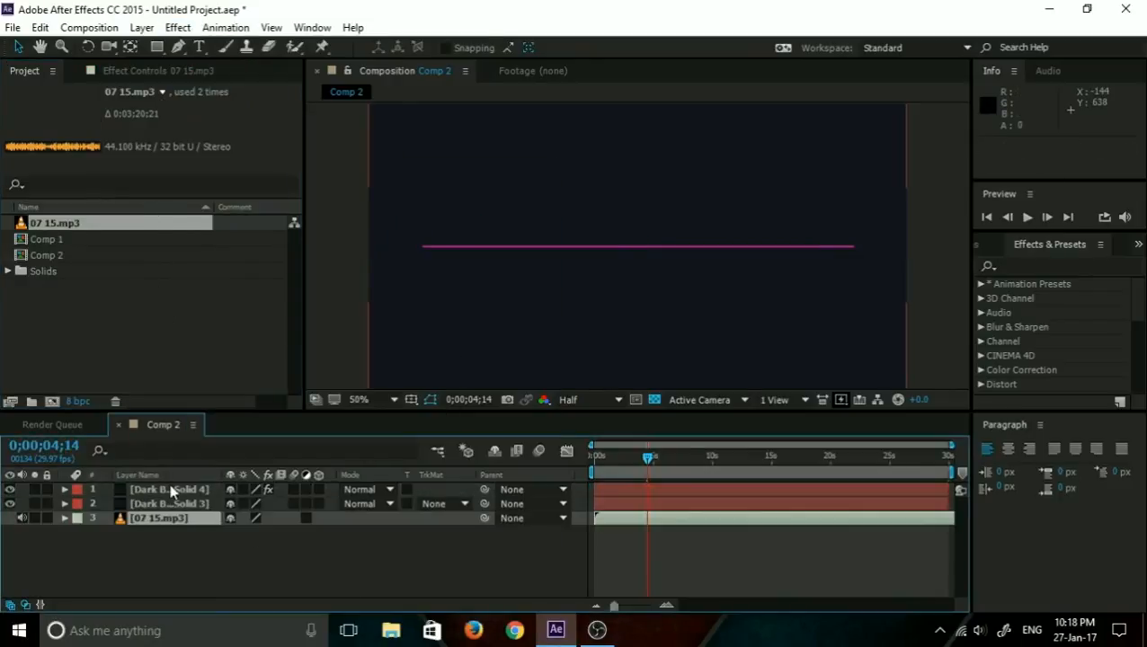
left_click(171, 491)
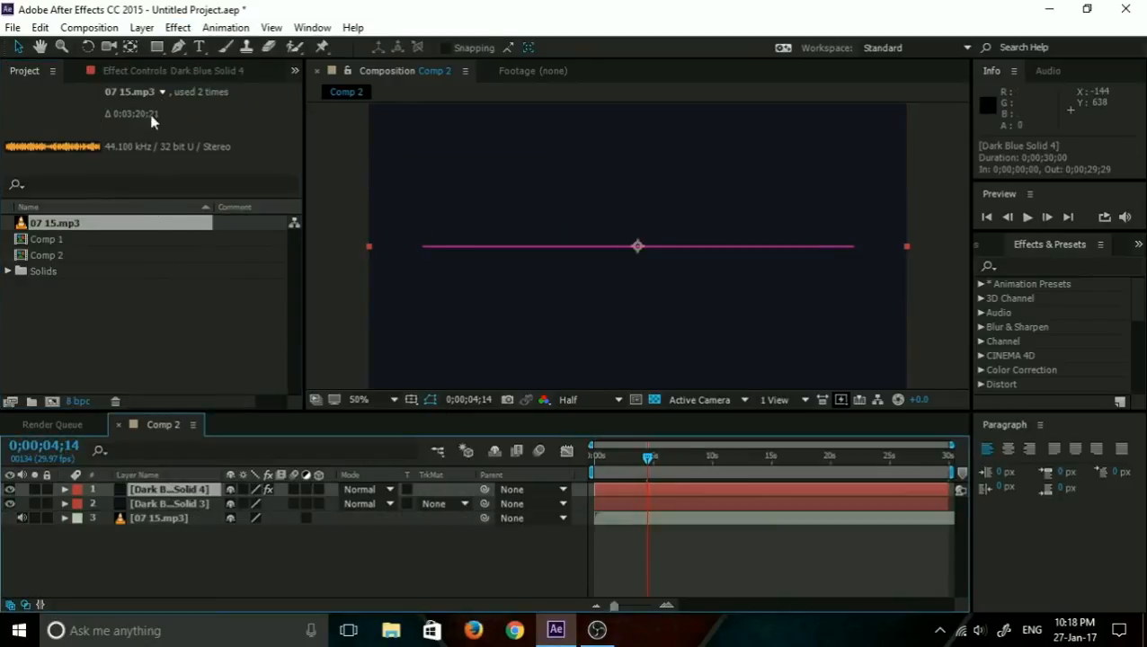
left_click(135, 71)
left_click(215, 121)
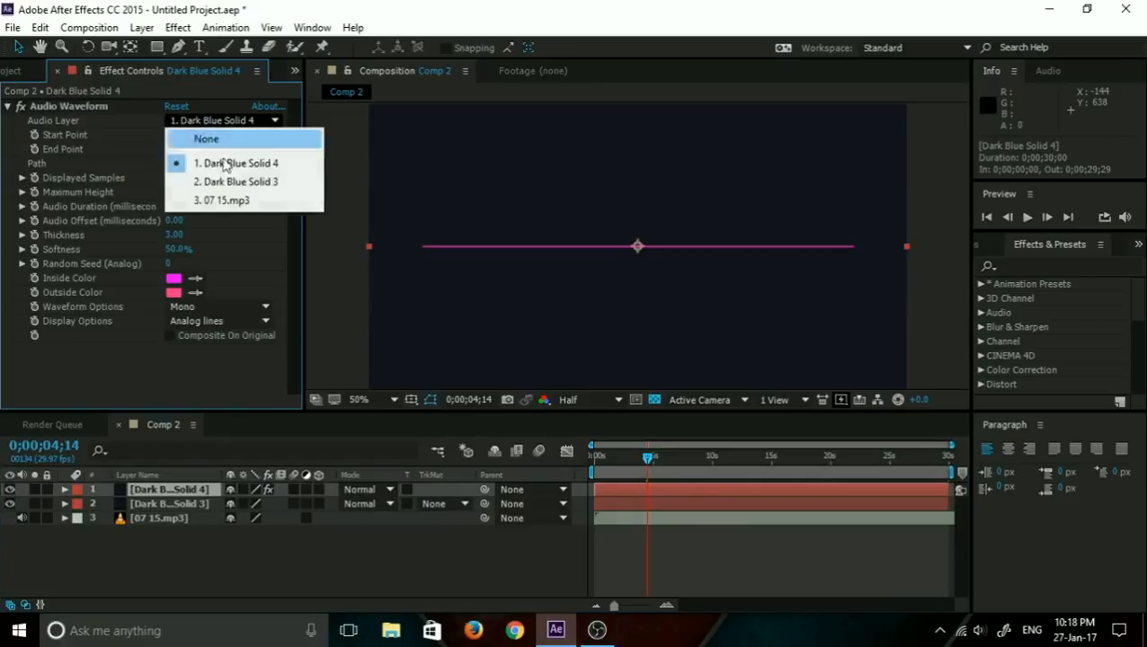
left_click(229, 201)
Preview the waveform by playing Comp 2 from the start and scrubbing through its first two seconds.
left_click_drag(644, 476, 698, 471)
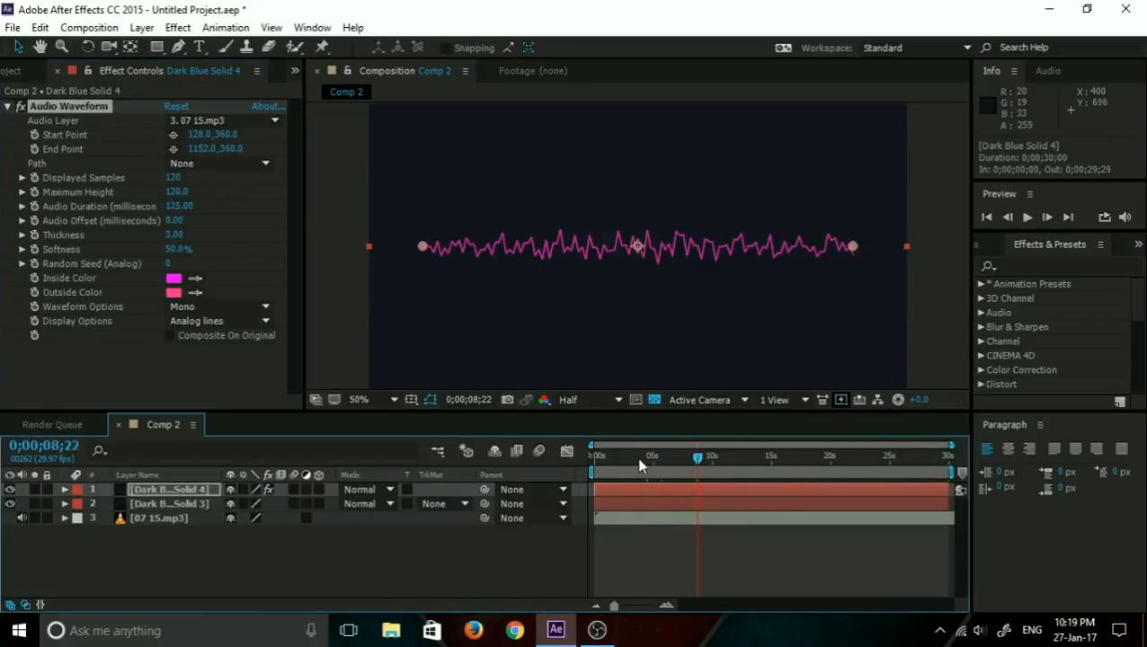
key("Home")
left_click(1027, 224)
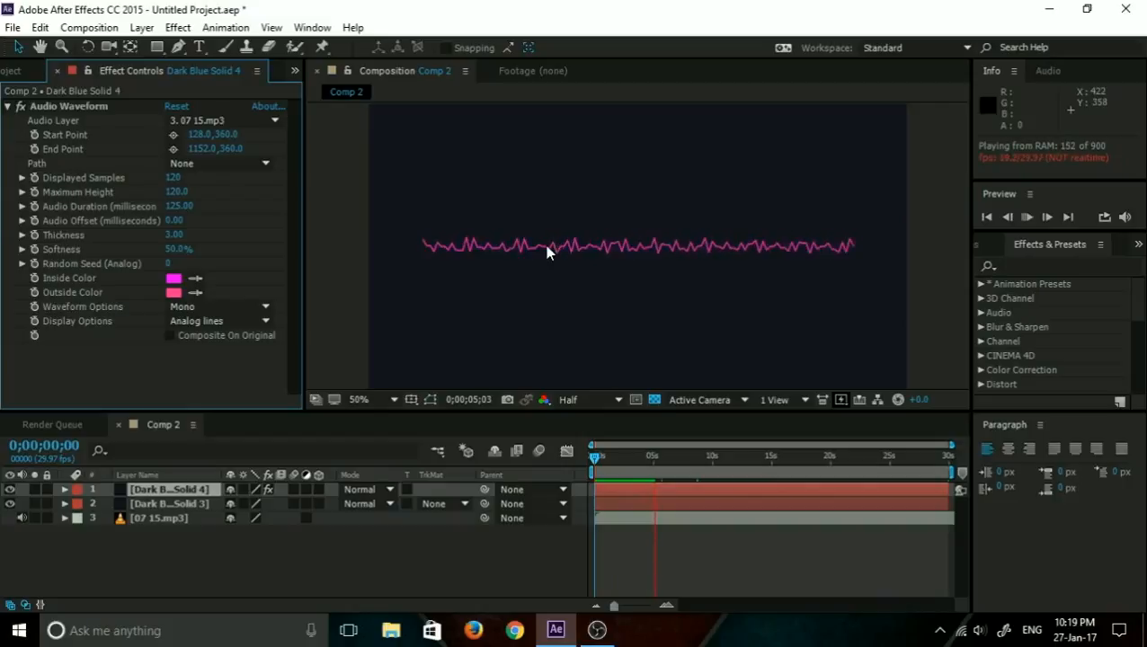
left_click(1028, 218)
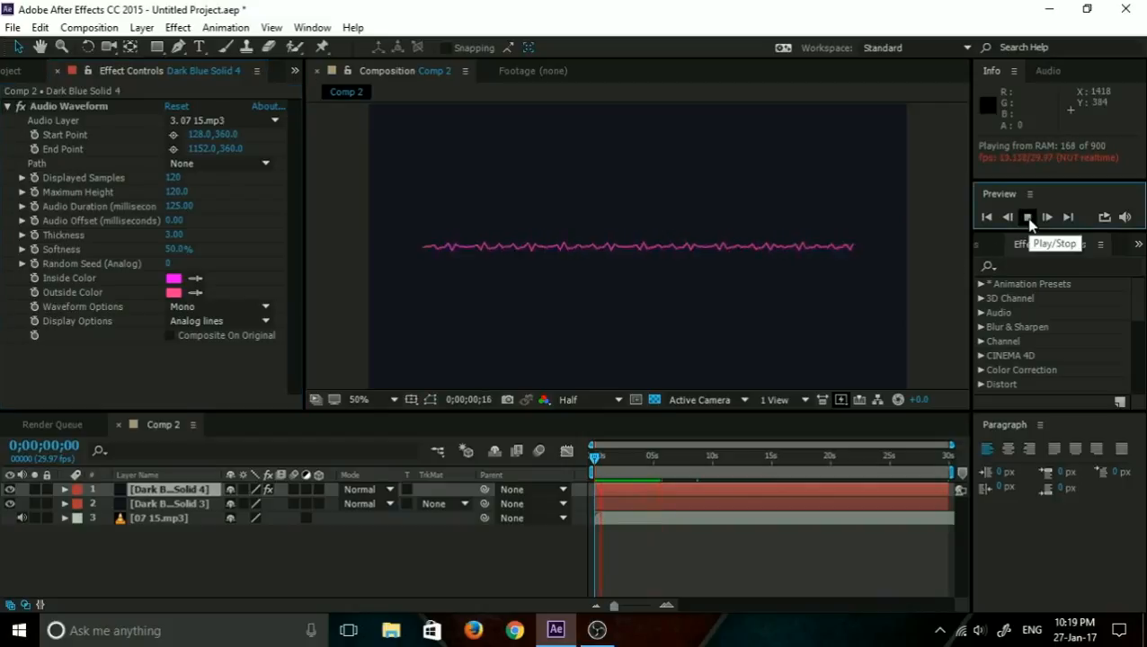
left_click(1027, 218)
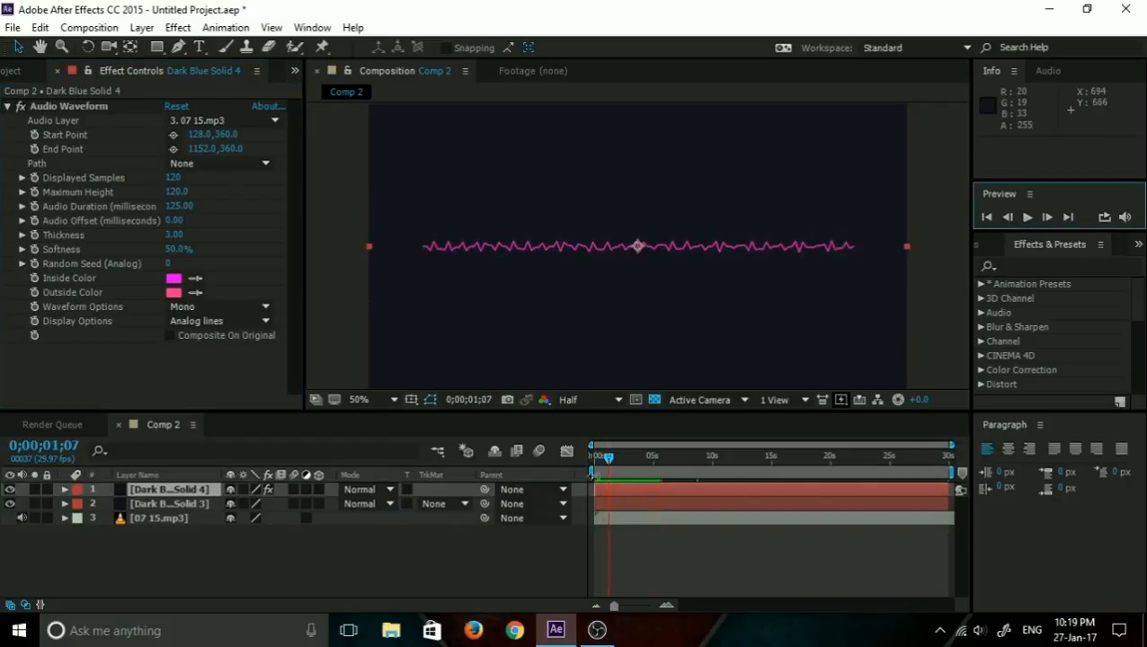
mouse_move(610, 463)
left_mouse_down()
mouse_move(631, 456)
mouse_move(587, 458)
left_mouse_up()
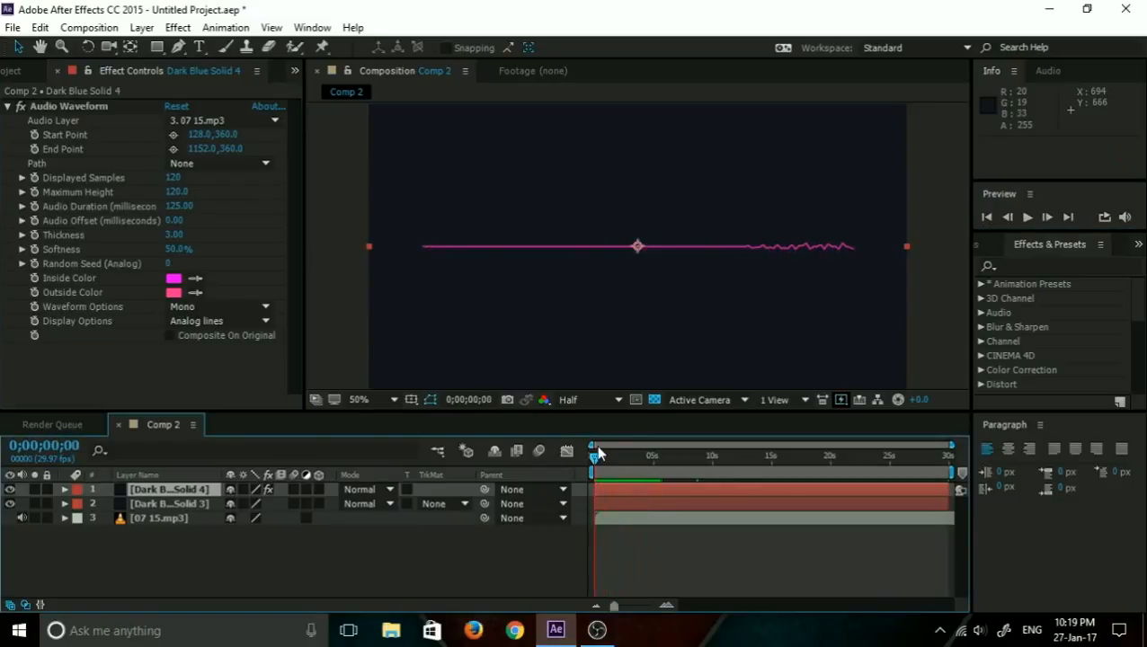
left_click_drag(591, 458, 618, 457)
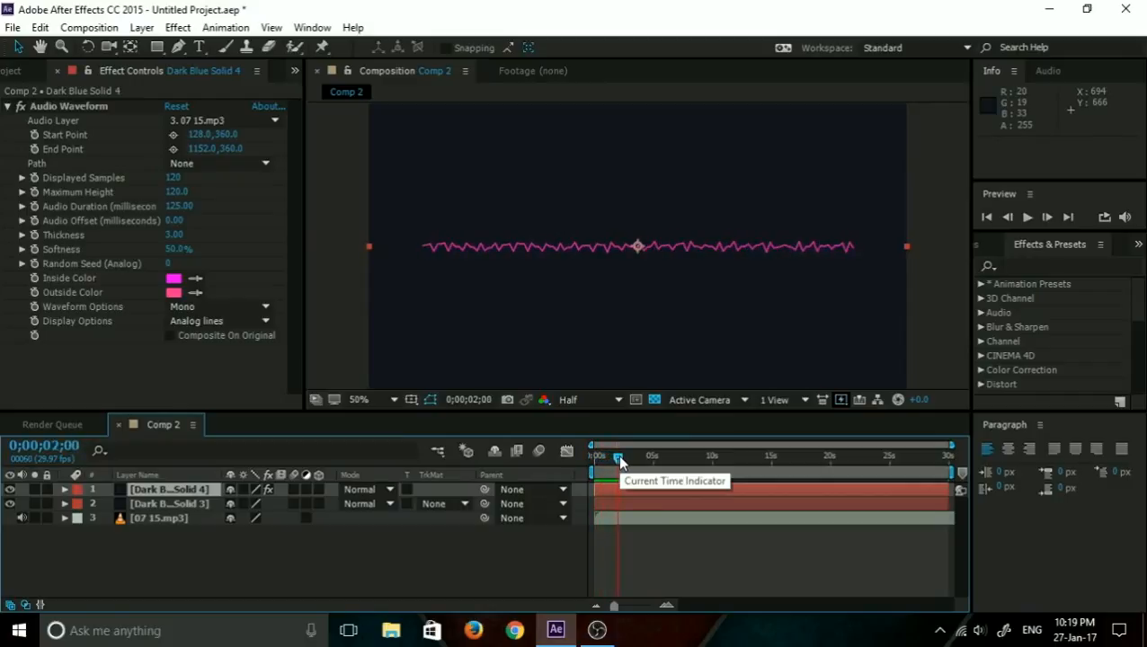
left_click_drag(617, 454, 605, 455)
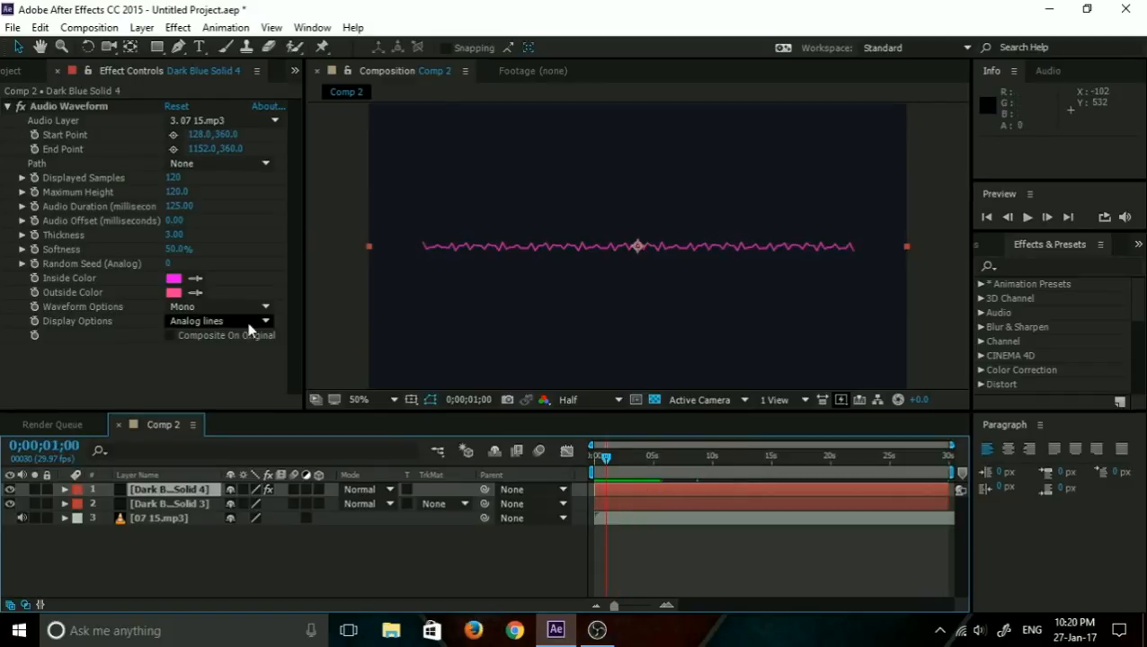
Change the Audio Waveform's display option to Analog dots and play Comp 2 briefly from the start.
left_click(250, 324)
left_click(245, 378)
left_click(608, 456)
left_click_drag(609, 457, 555, 452)
left_click(1027, 217)
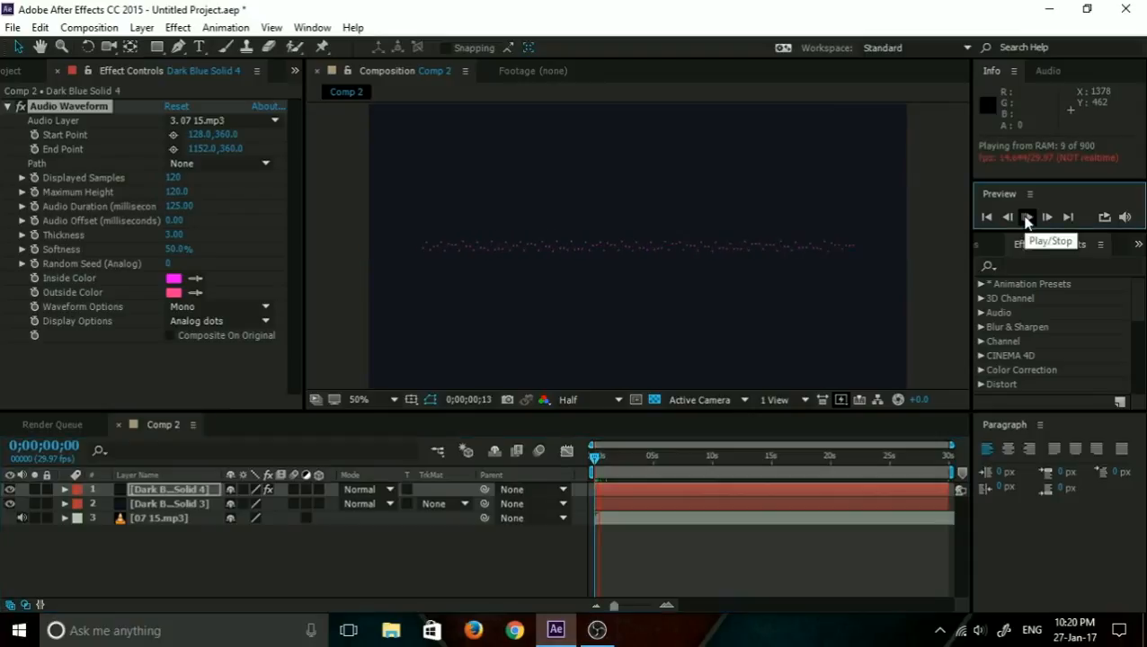
left_click(1027, 217)
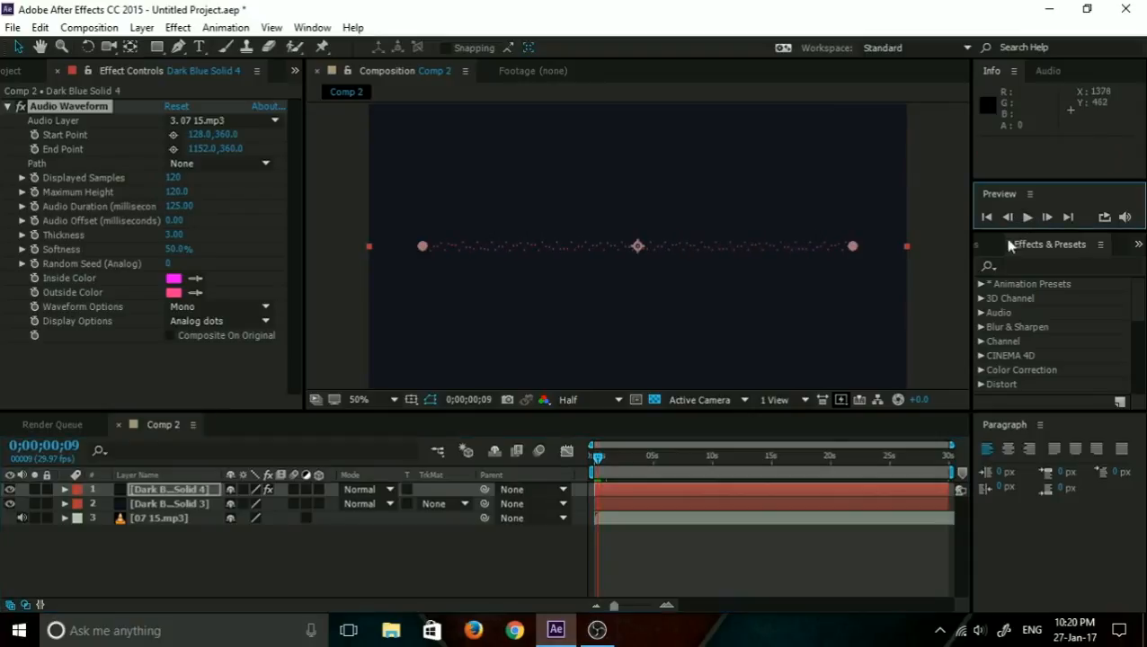
Switch the Audio Waveform's display option from Analog dots to another type.
left_click(220, 322)
left_click(208, 339)
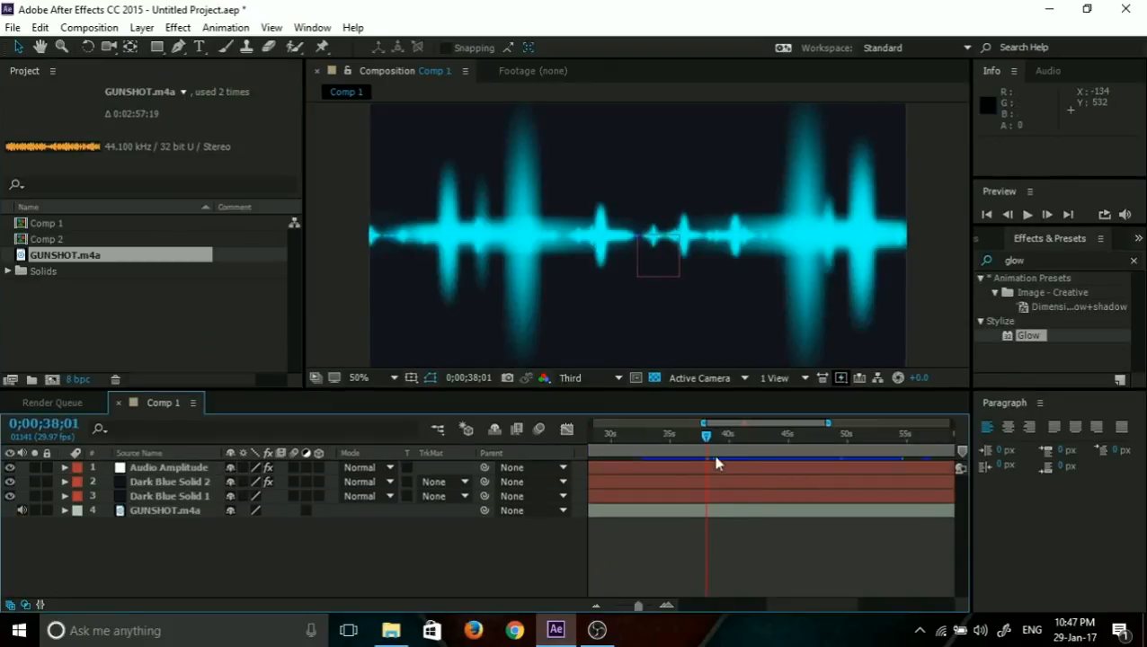
Scrub and play the finished glowing cyan spectrum in Comp 1, starting from about 38 seconds.
left_click(687, 434)
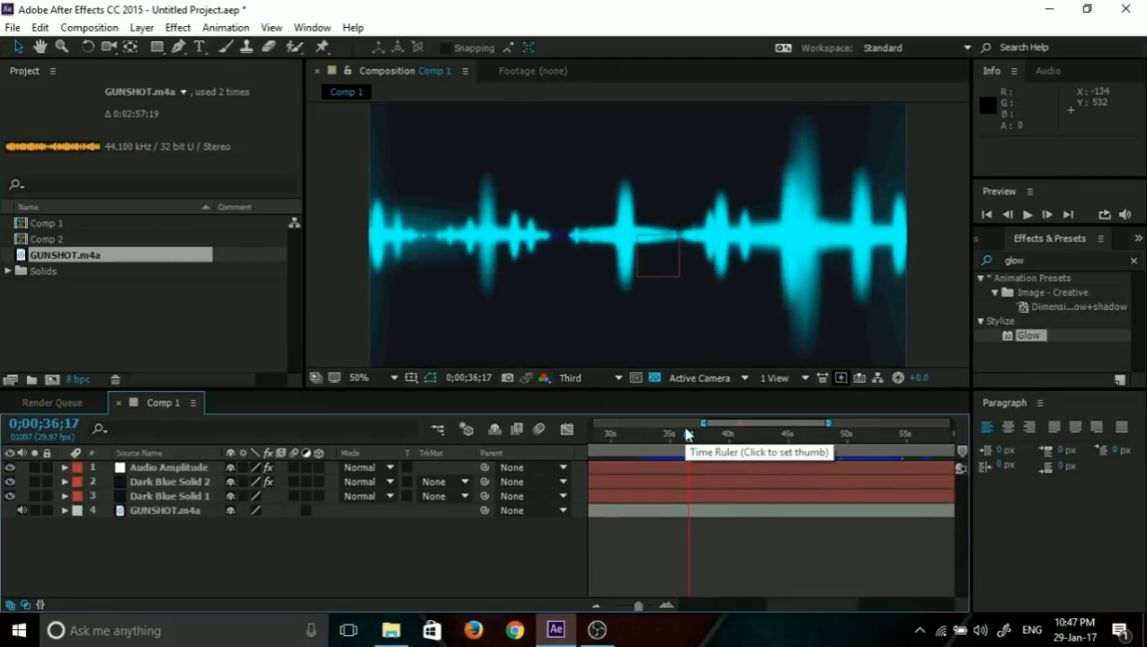
left_click_drag(685, 439, 739, 451)
mouse_move(695, 439)
left_mouse_down()
mouse_move(665, 439)
mouse_move(697, 440)
left_mouse_up()
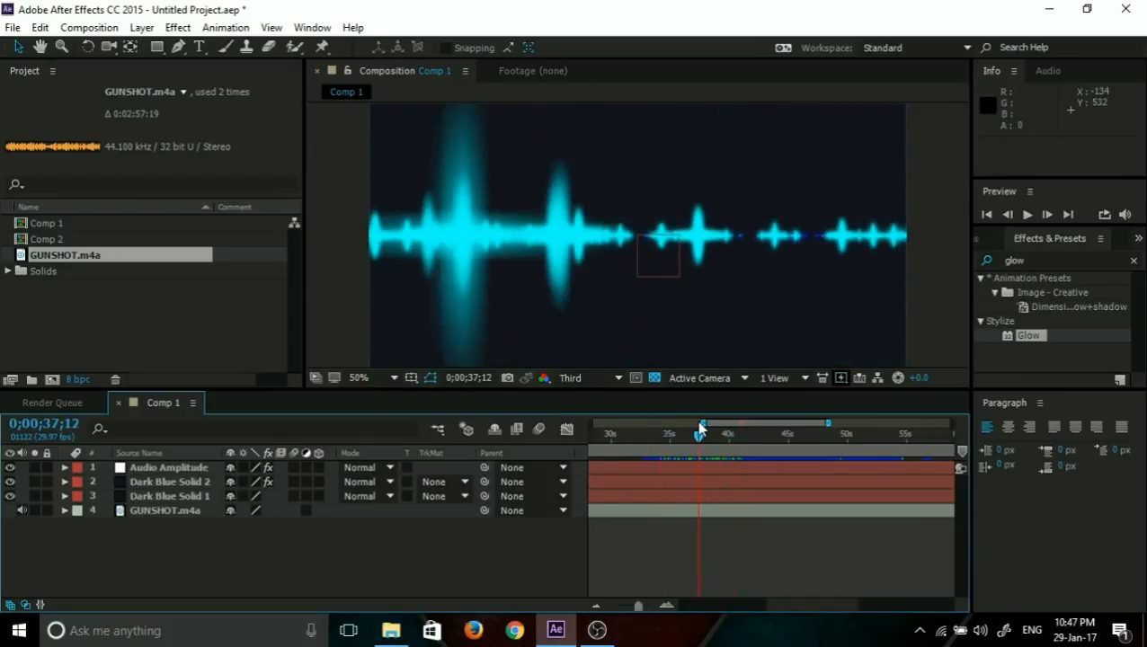
left_click(1028, 217)
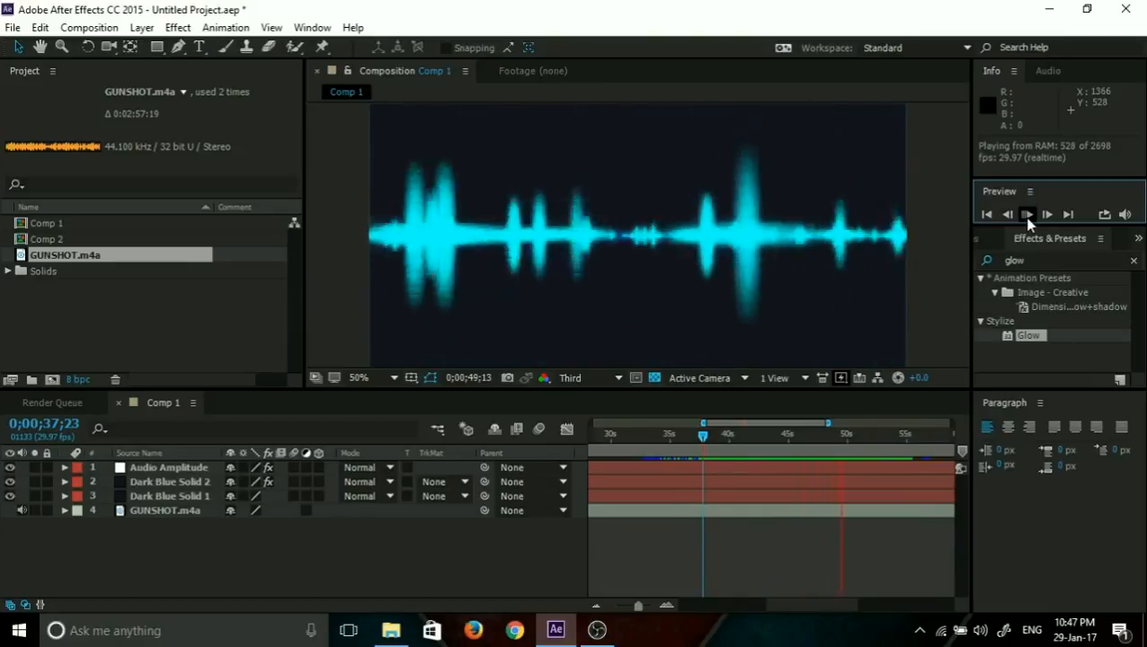
left_click(1027, 215)
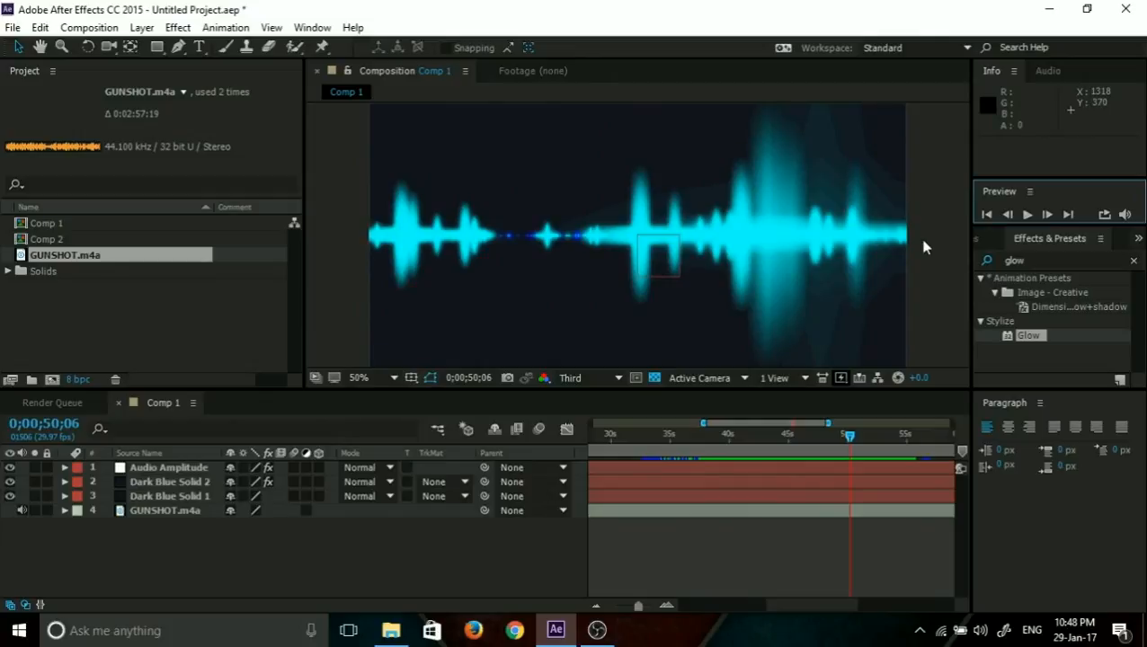
left_click_drag(739, 439, 762, 447)
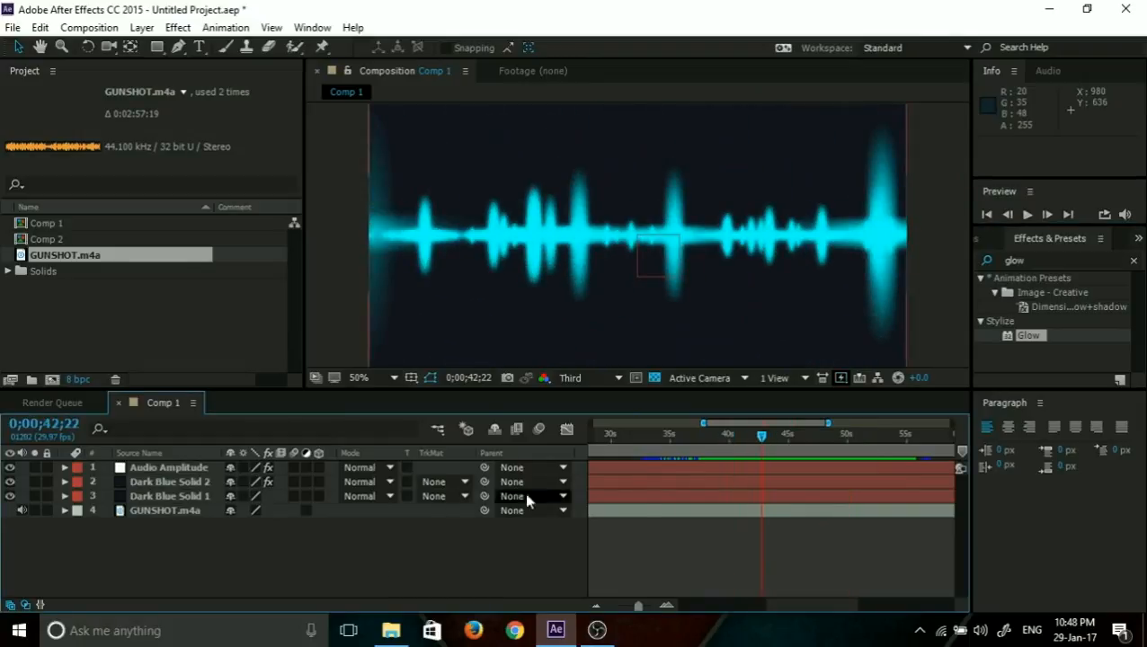
left_click_drag(735, 433, 715, 439)
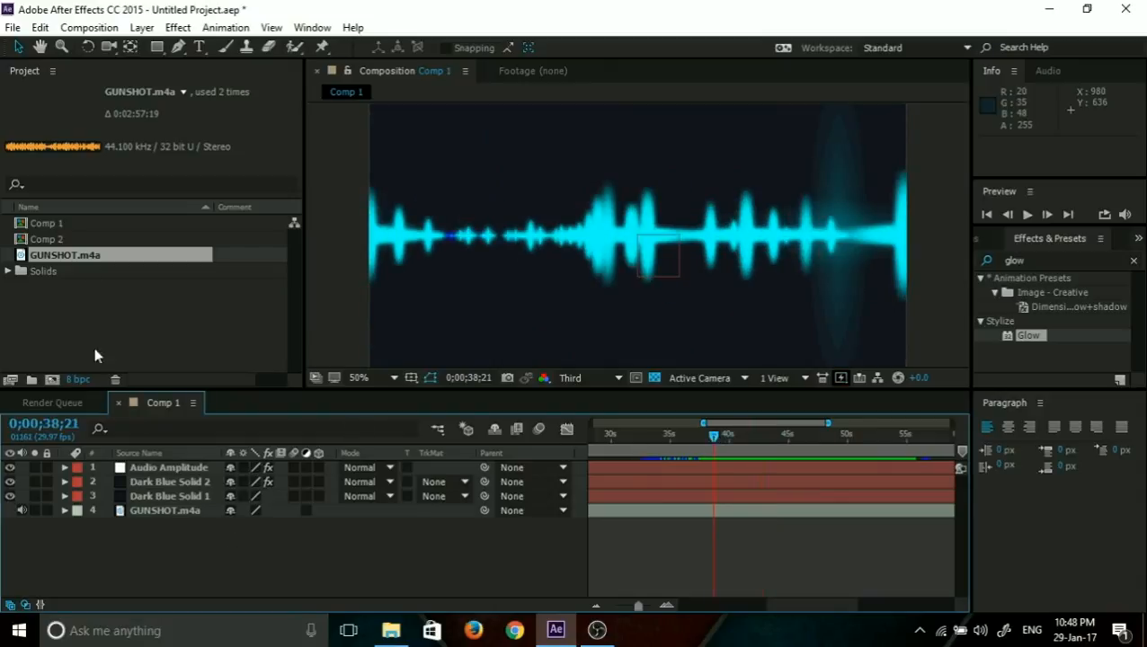
Create a new composition using the HDV/HDTV 720 29.97 preset and a duration of 0;01;30;00.
left_click(88, 27)
left_click(117, 43)
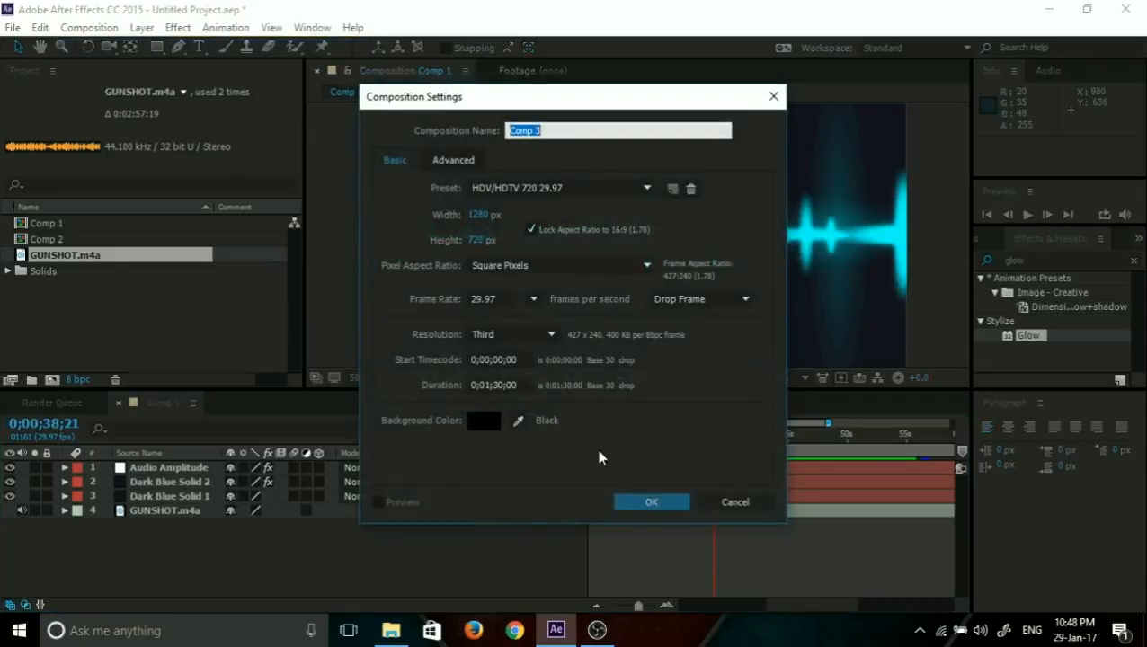
left_click(651, 503)
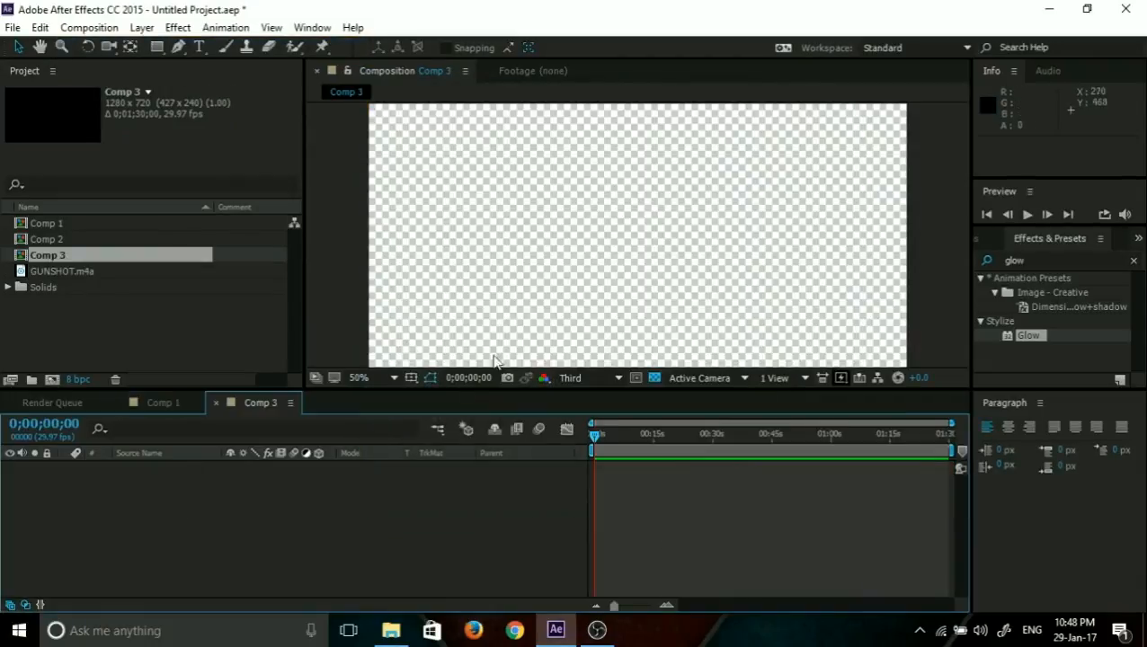
Add two default dark blue solids to Comp 3.
right_click(291, 552)
mouse_move(428, 378)
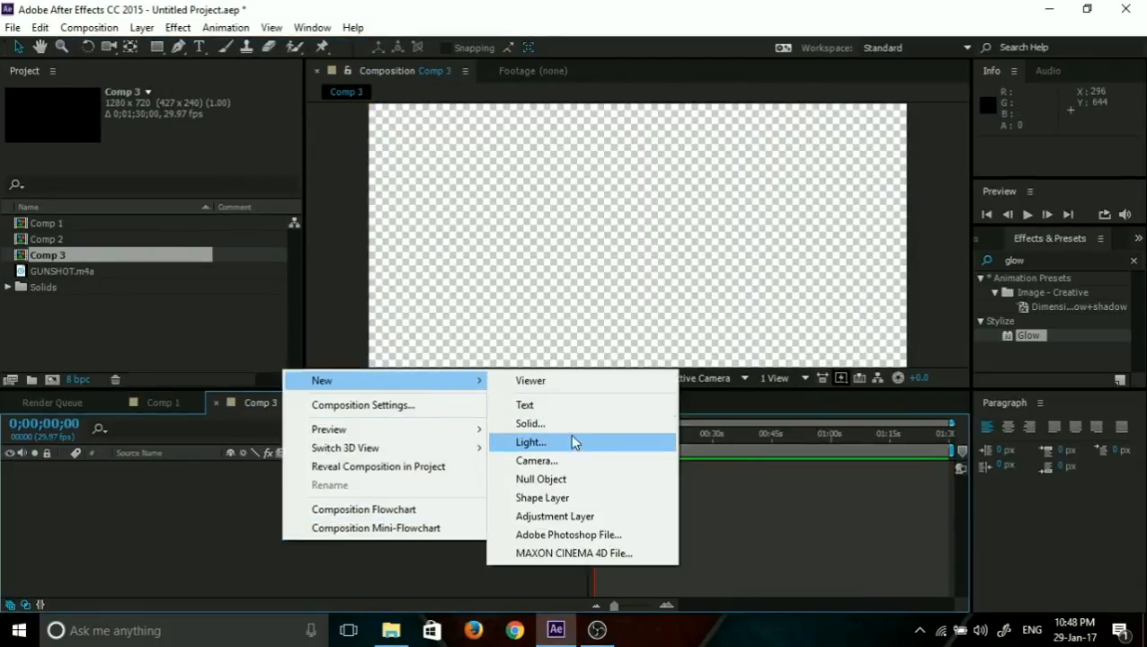
left_click(622, 429)
left_click(630, 466)
key("ctrl+y")
left_click(614, 464)
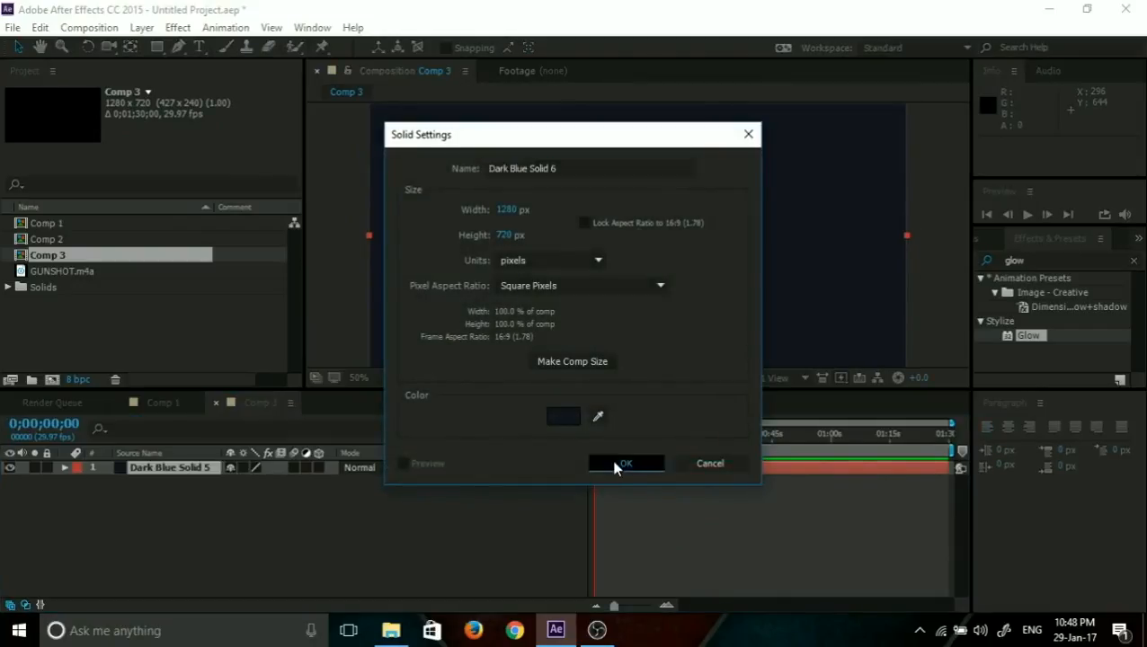
left_click(274, 545)
Apply the CC Particle World effect to the topmost dark blue solid and move the current time to about 13 seconds.
left_click(179, 469)
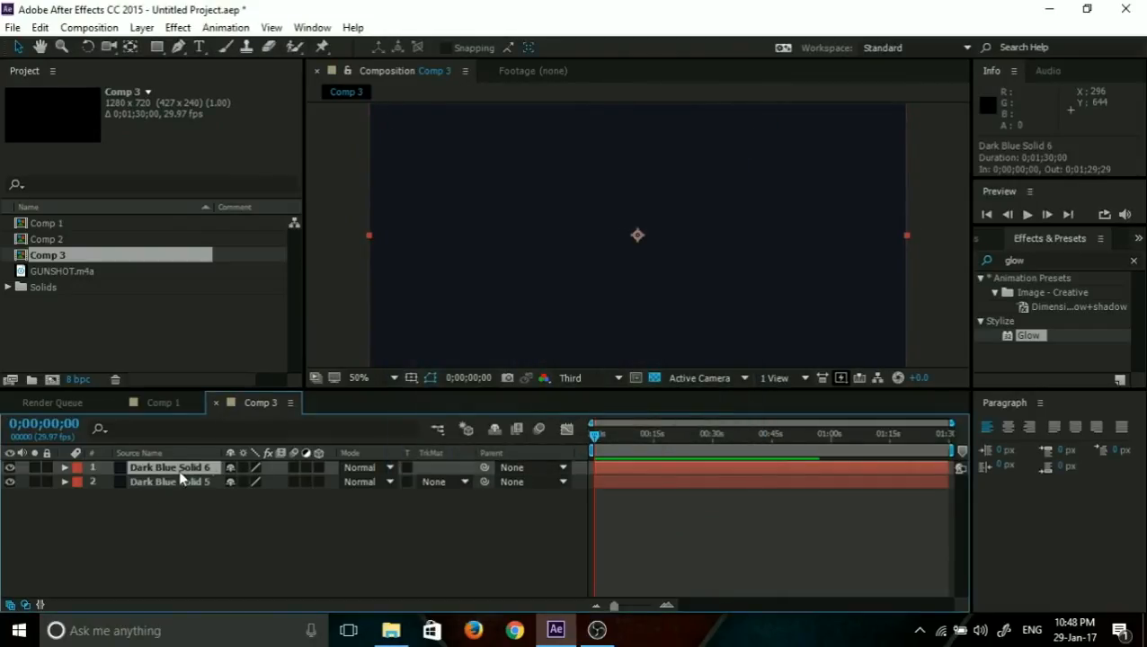
left_click(178, 27)
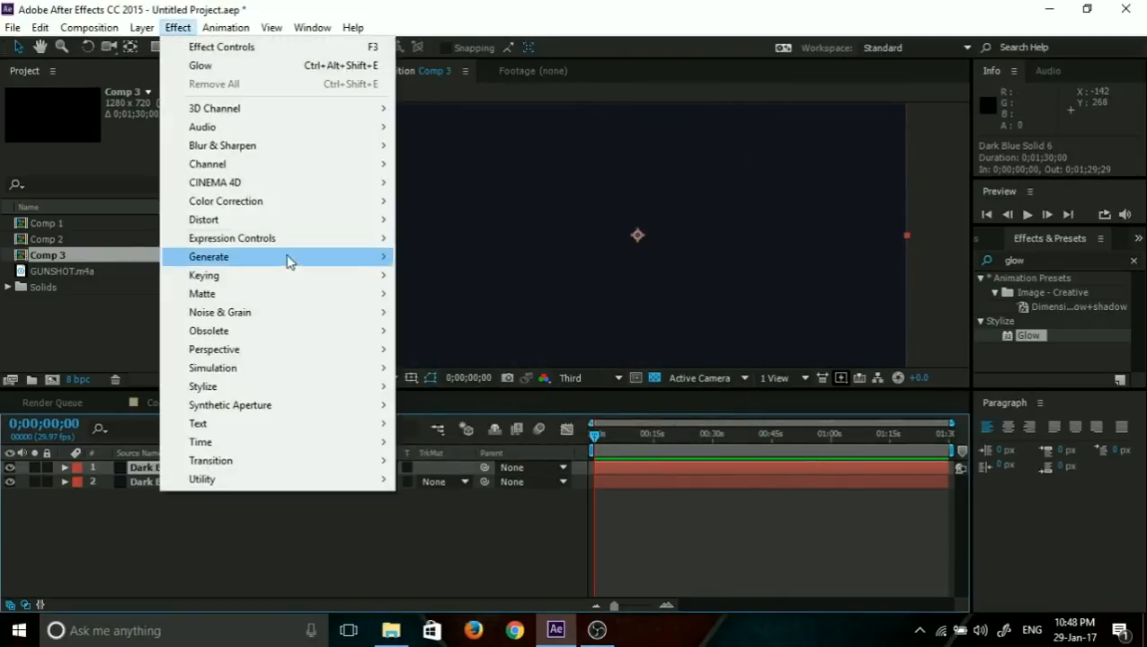
mouse_move(341, 377)
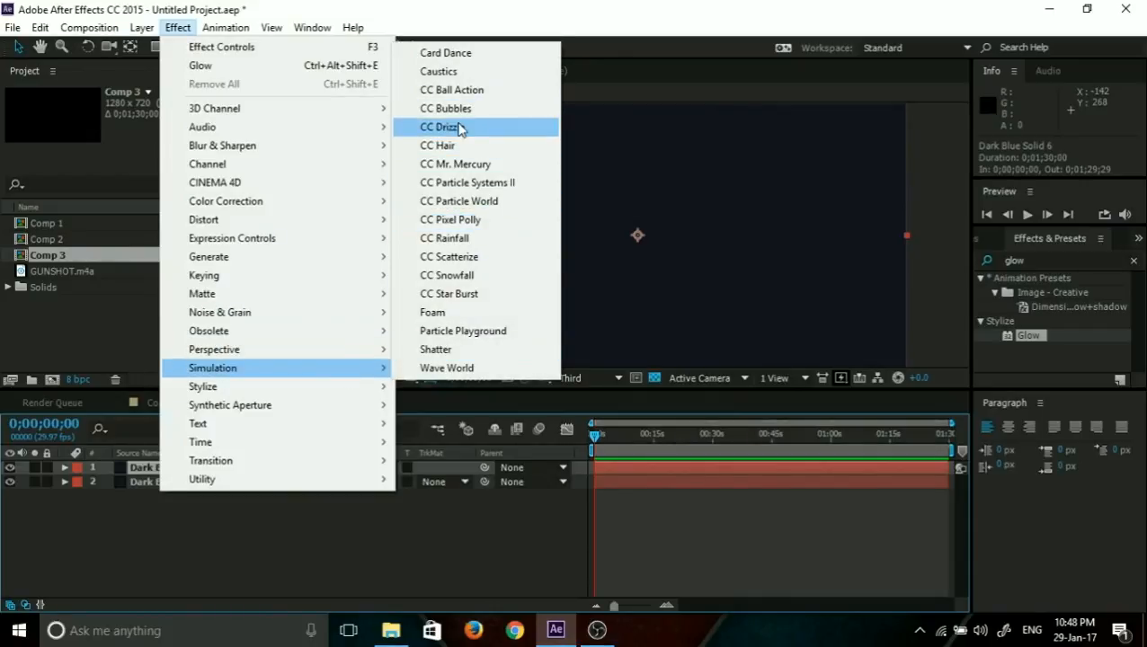
left_click(505, 203)
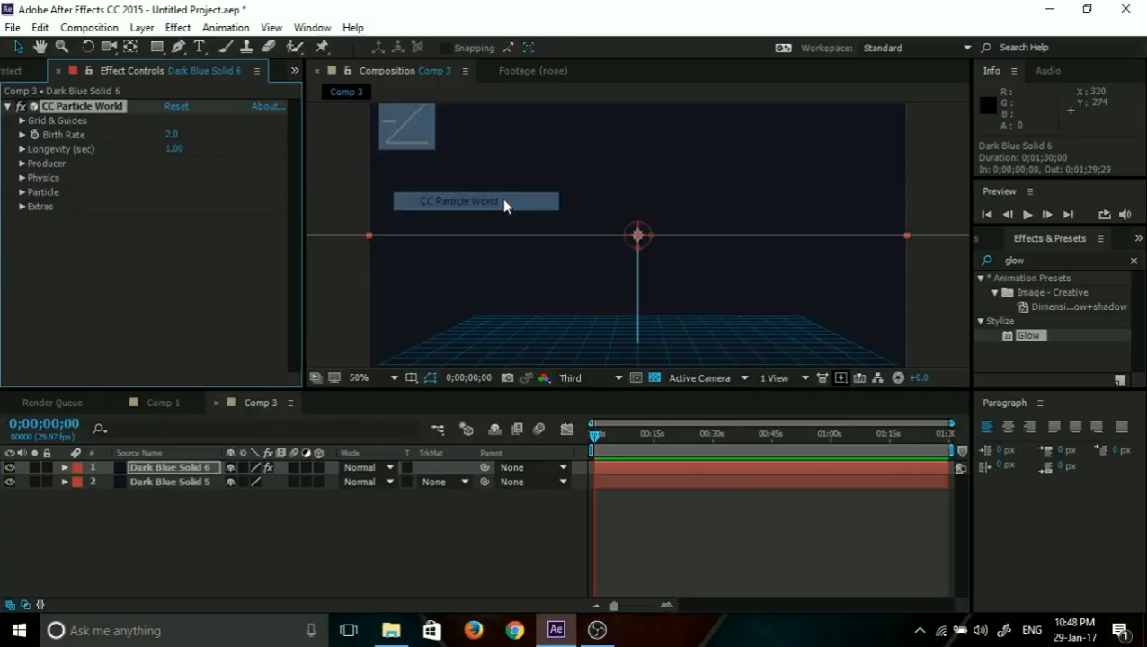
left_click_drag(617, 446, 646, 453)
left_click(51, 277)
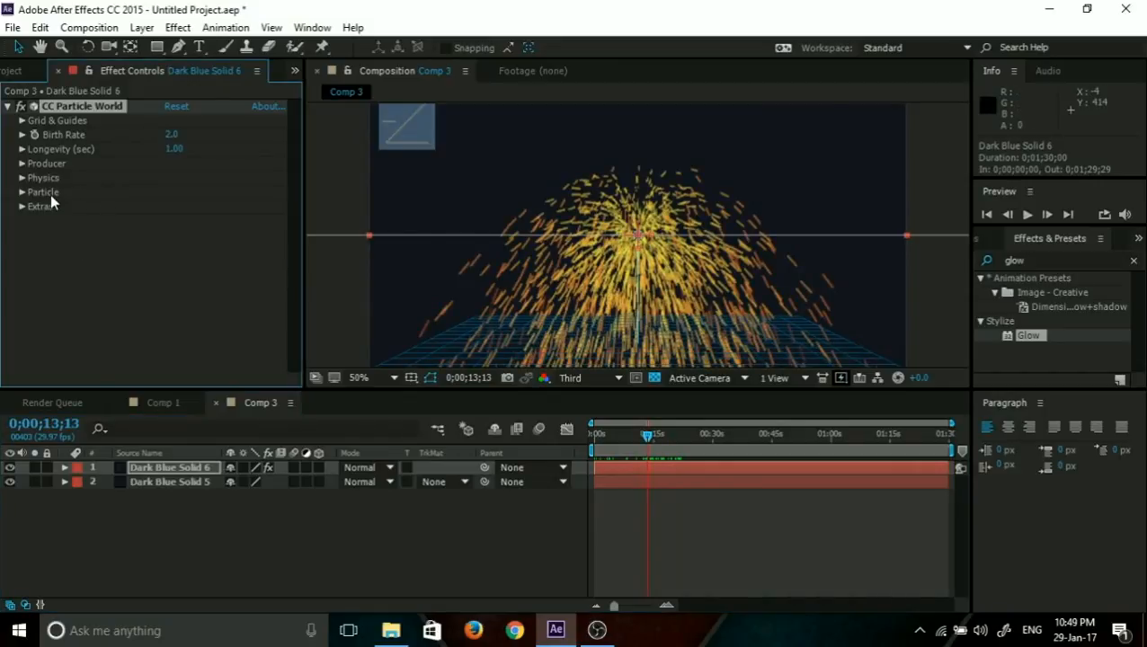
Raise the CC Particle World Birth Rate to its slider maximum of 20.0.
left_click(22, 135)
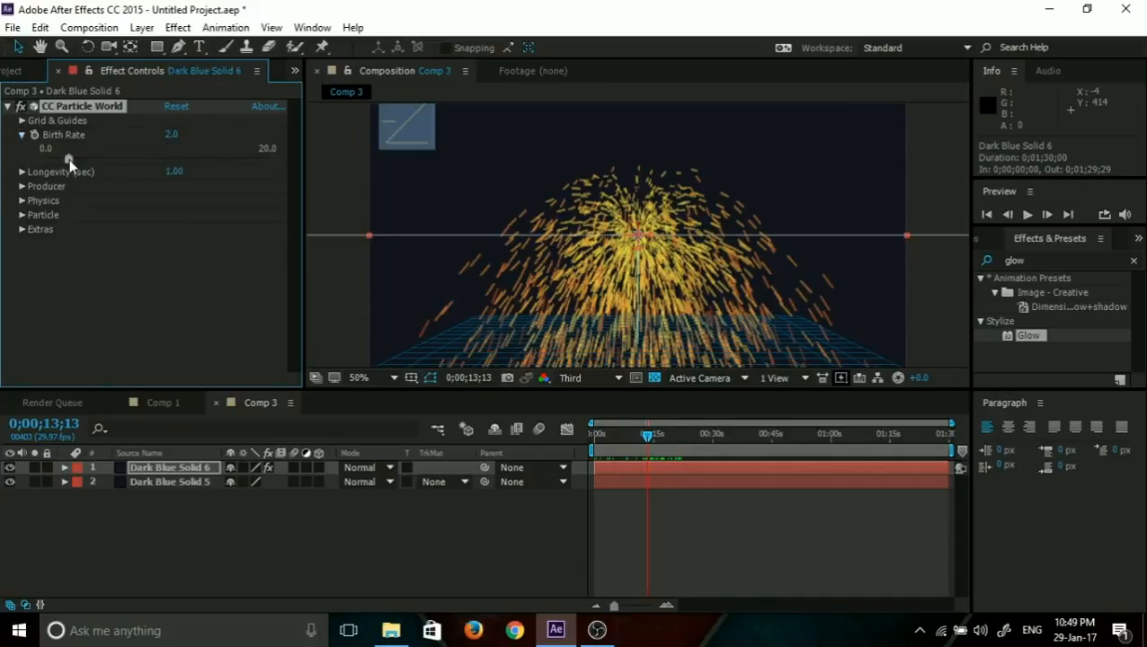
left_click_drag(70, 162, 195, 153)
key("ctrl+z")
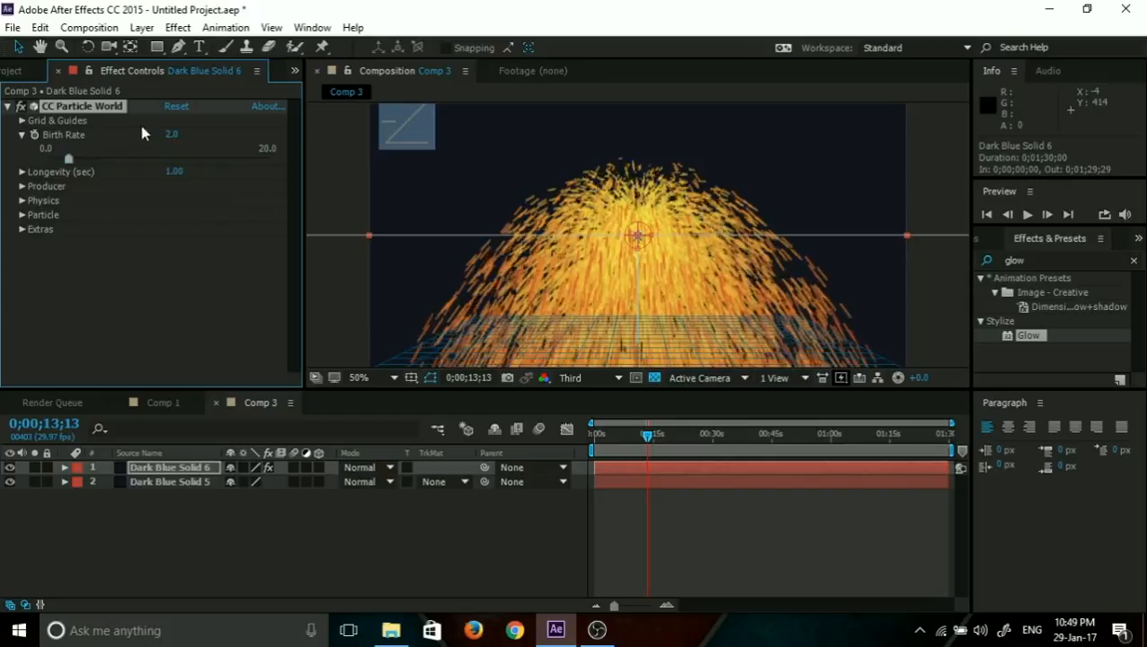
left_click_drag(69, 159, 301, 163)
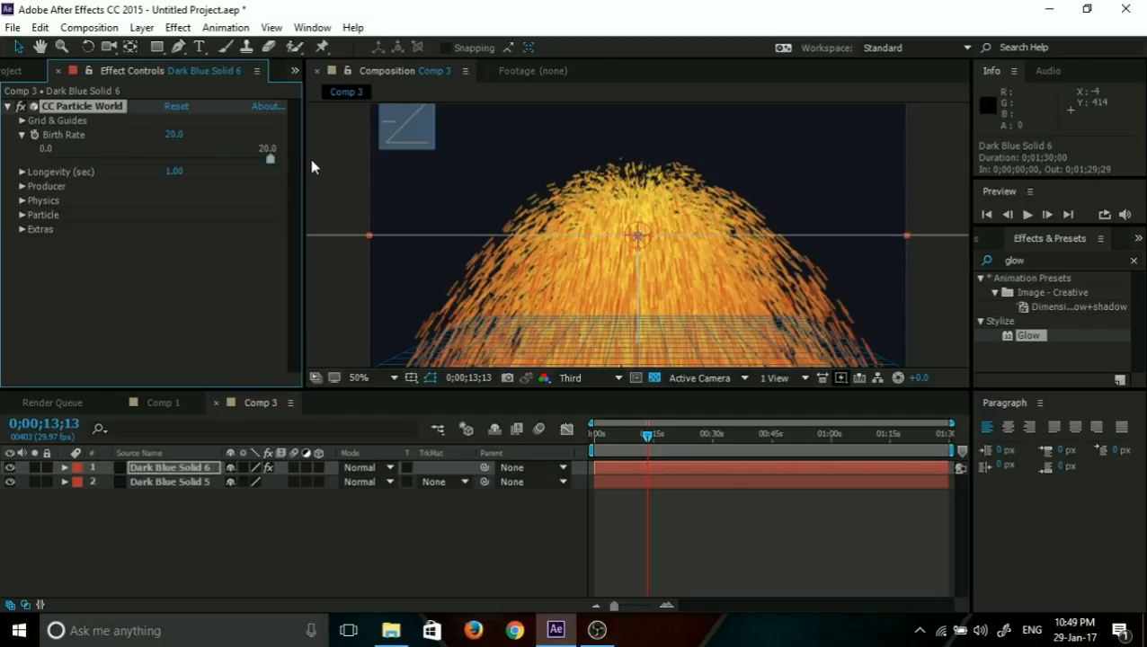
left_click(21, 171)
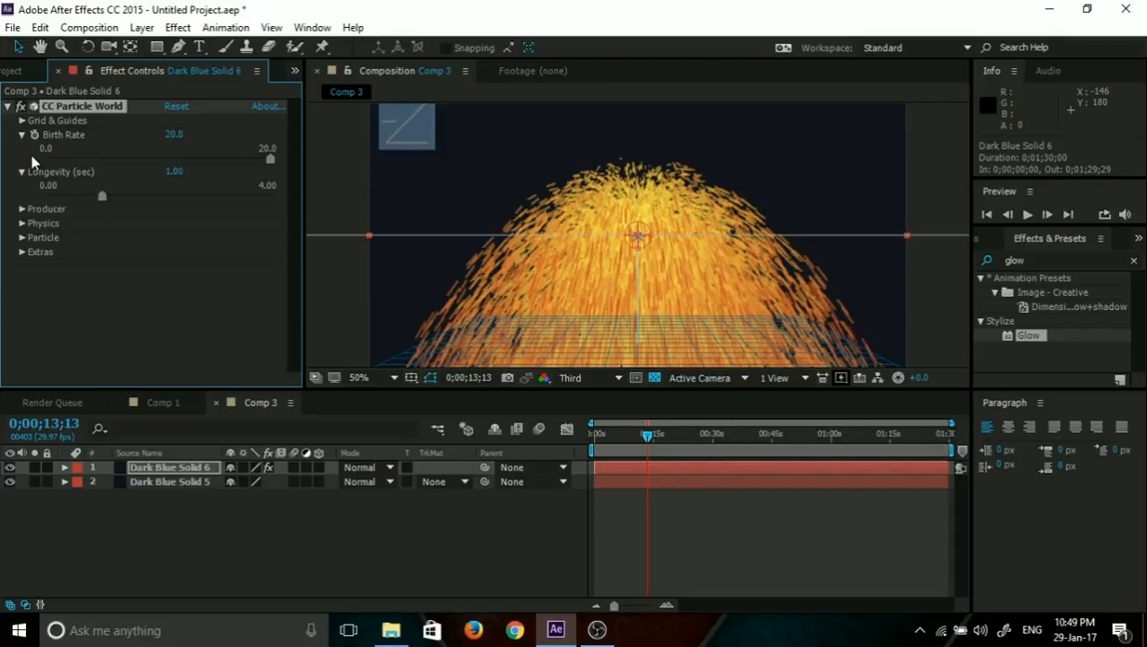
left_click(21, 173)
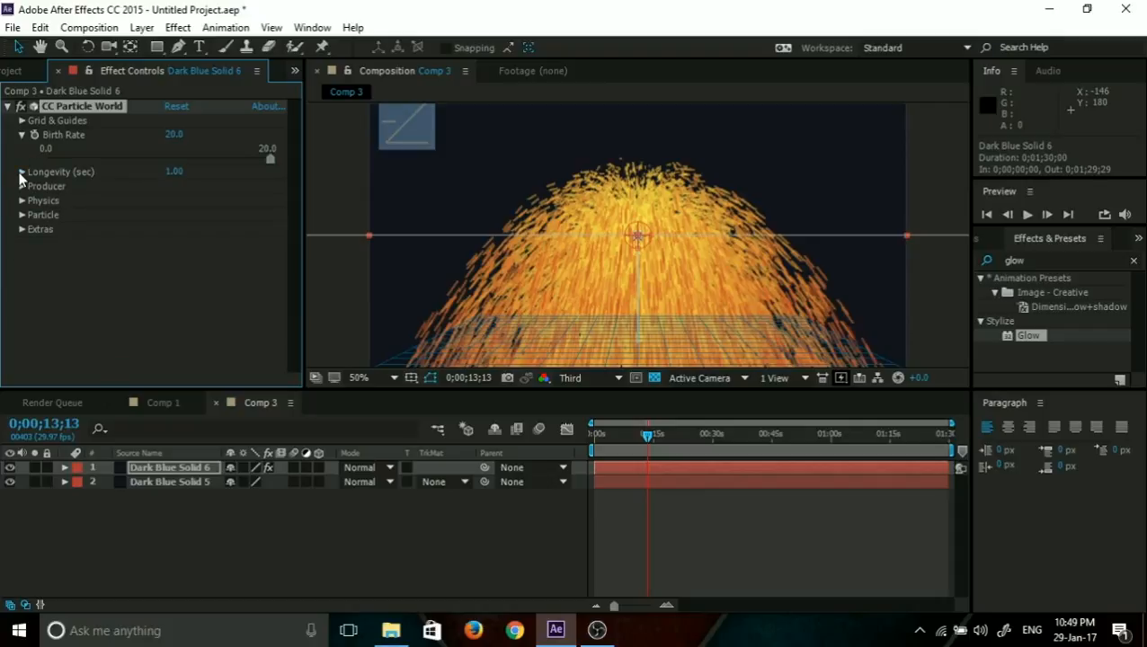
left_click(21, 172)
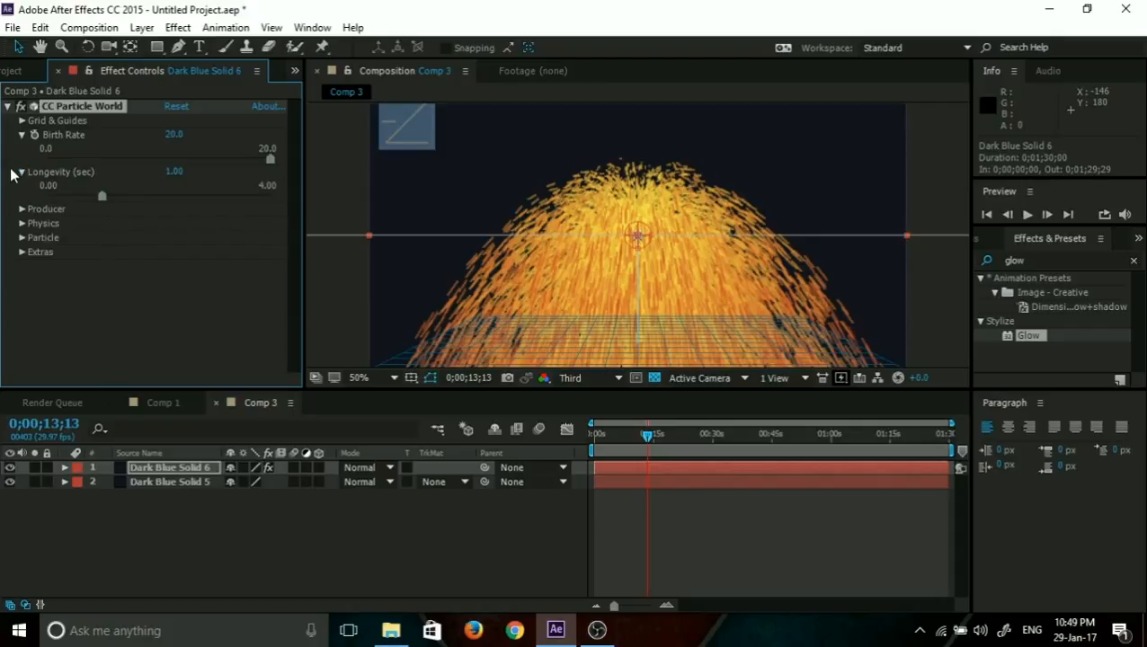
left_click(21, 173)
Try shifting the CC Particle World producer, ending with Position X, Y and Z set to 0.
left_click(21, 186)
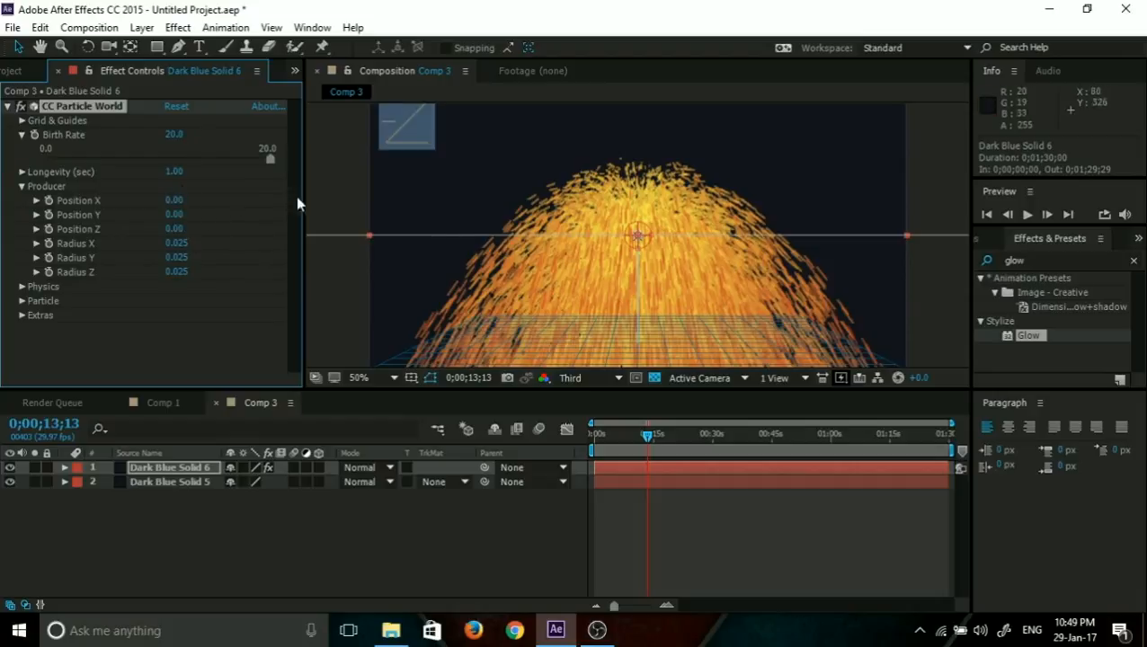
left_click_drag(175, 206, 182, 228)
left_click(175, 208)
type("0")
key("Tab")
type("0")
key("Tab")
type("0")
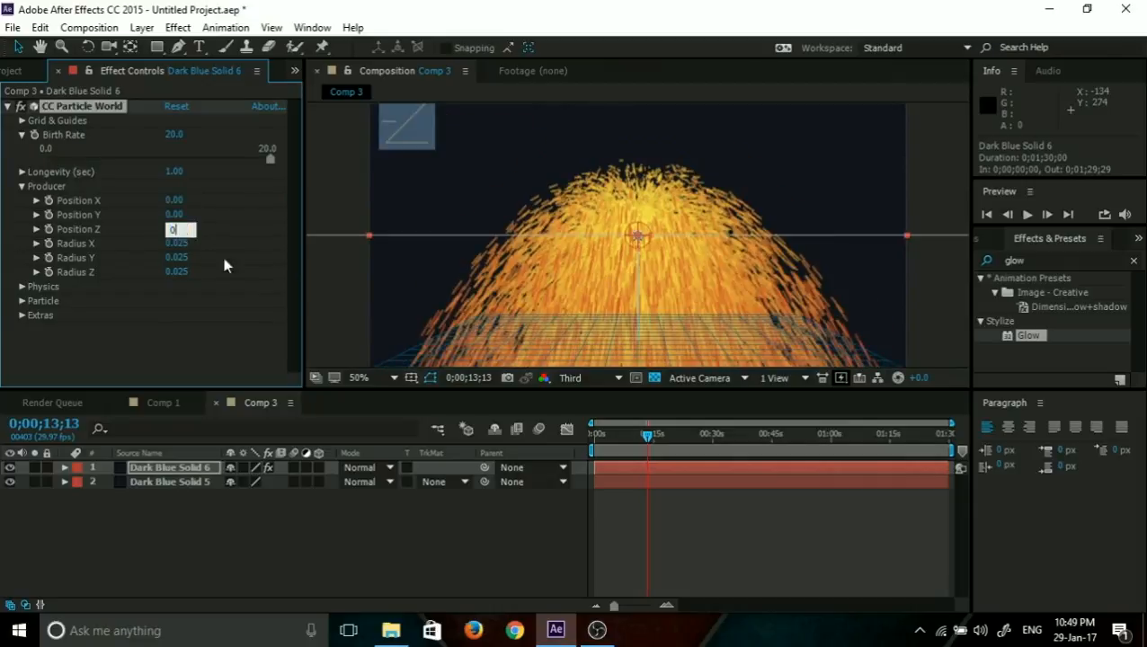
key("Return")
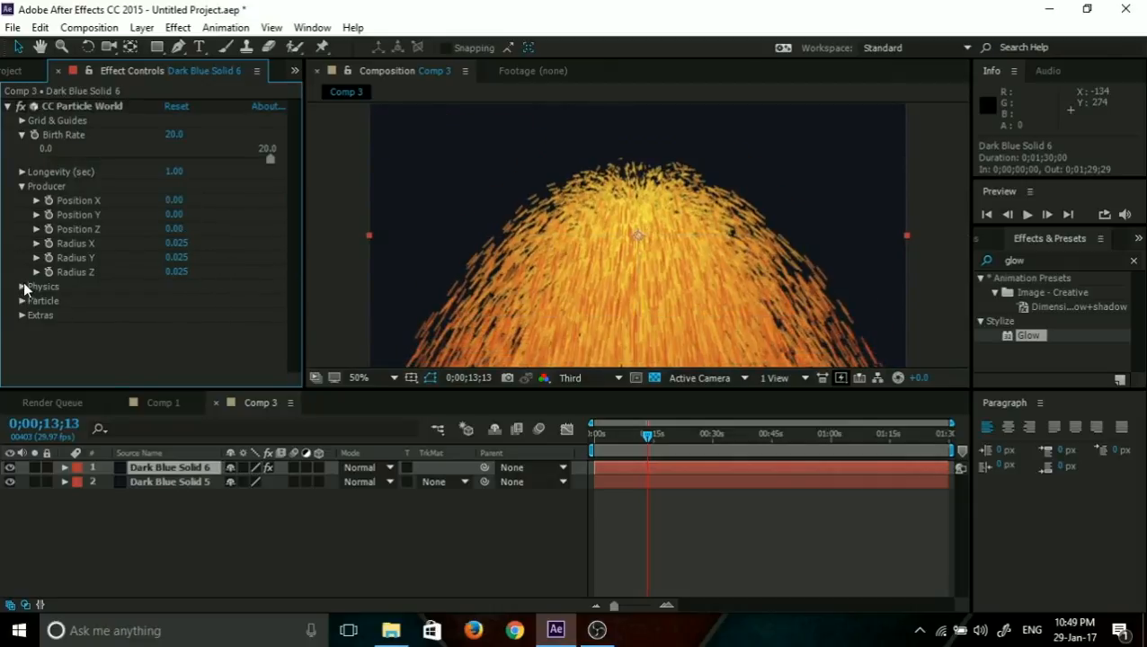
Try a larger Producer Radius X of 0.075, ending with the value set to 0.025.
mouse_move(171, 244)
left_mouse_down()
mouse_move(217, 244)
mouse_move(174, 246)
left_mouse_up()
left_click(175, 244)
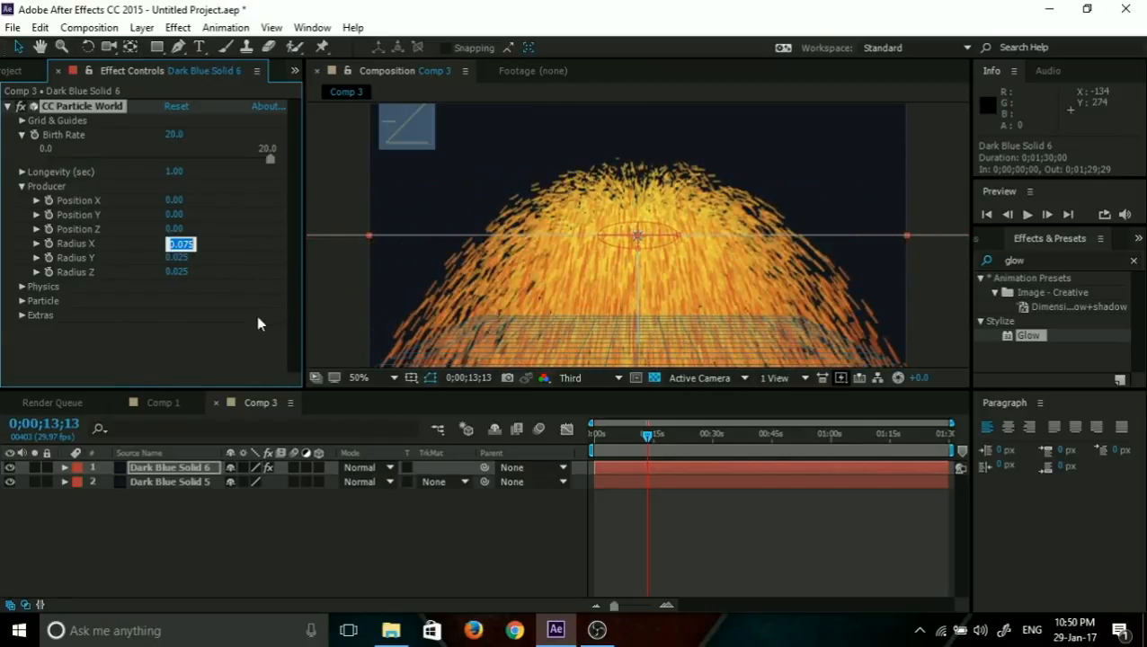
type("0.025")
key("Return")
Try a Producer Radius Y of 0.675 and a Radius Z of 1.215, undoing each change.
left_click_drag(175, 257, 196, 259)
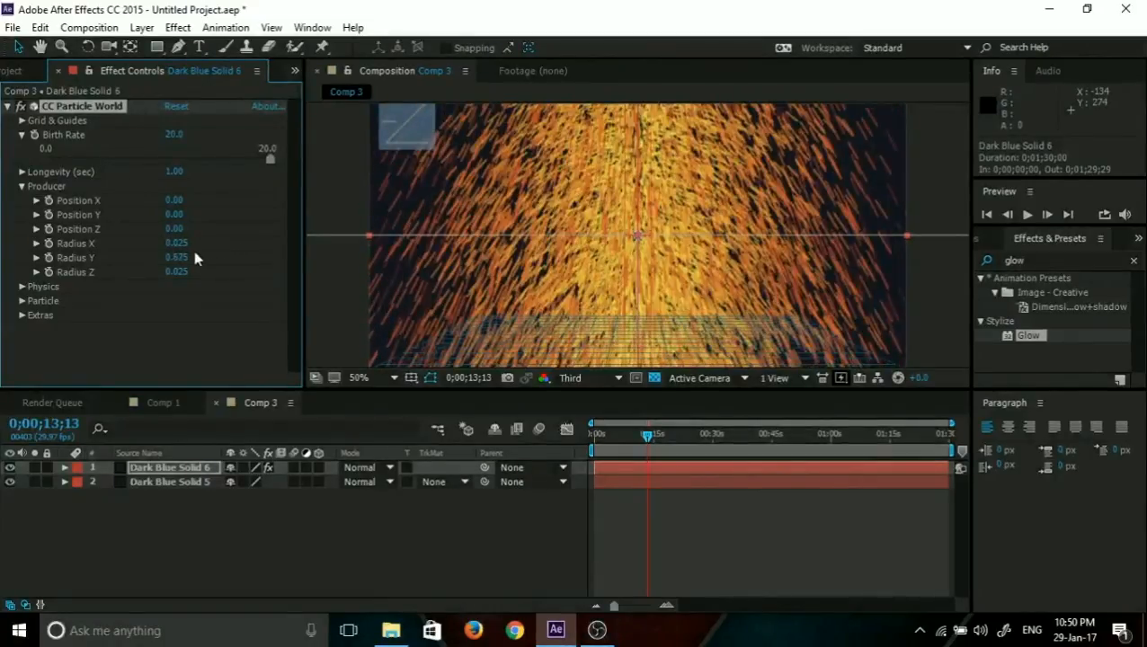
left_click(196, 258)
left_click(184, 259)
left_click(232, 362)
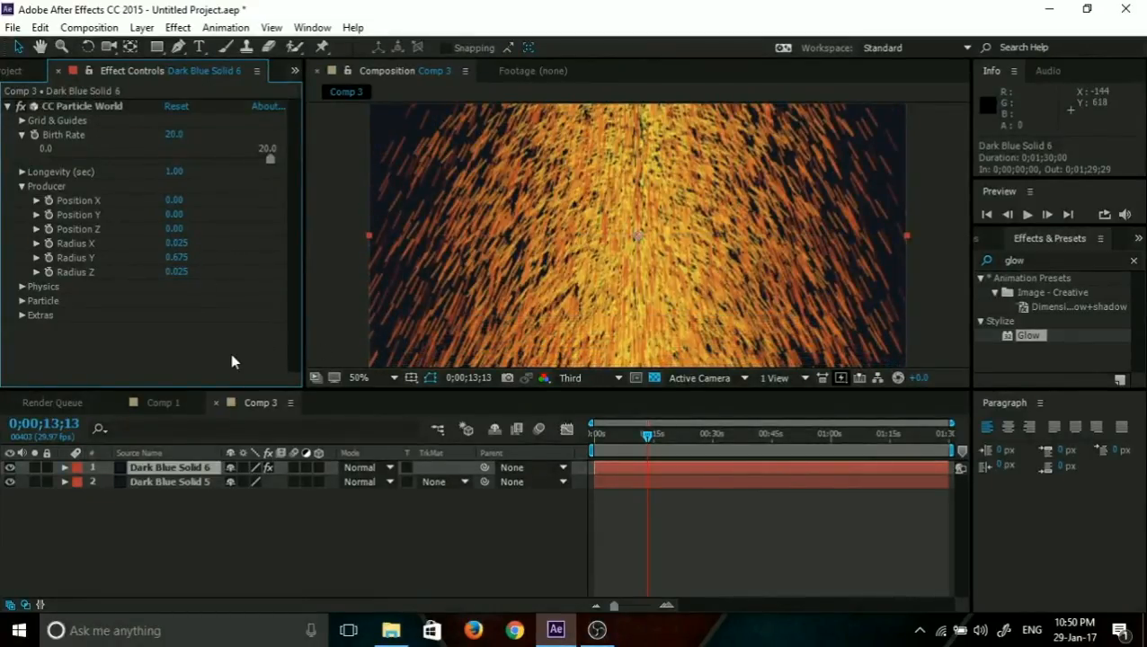
key("ctrl+z")
mouse_move(177, 272)
left_mouse_down()
mouse_move(333, 244)
mouse_move(251, 248)
mouse_move(183, 272)
left_mouse_up()
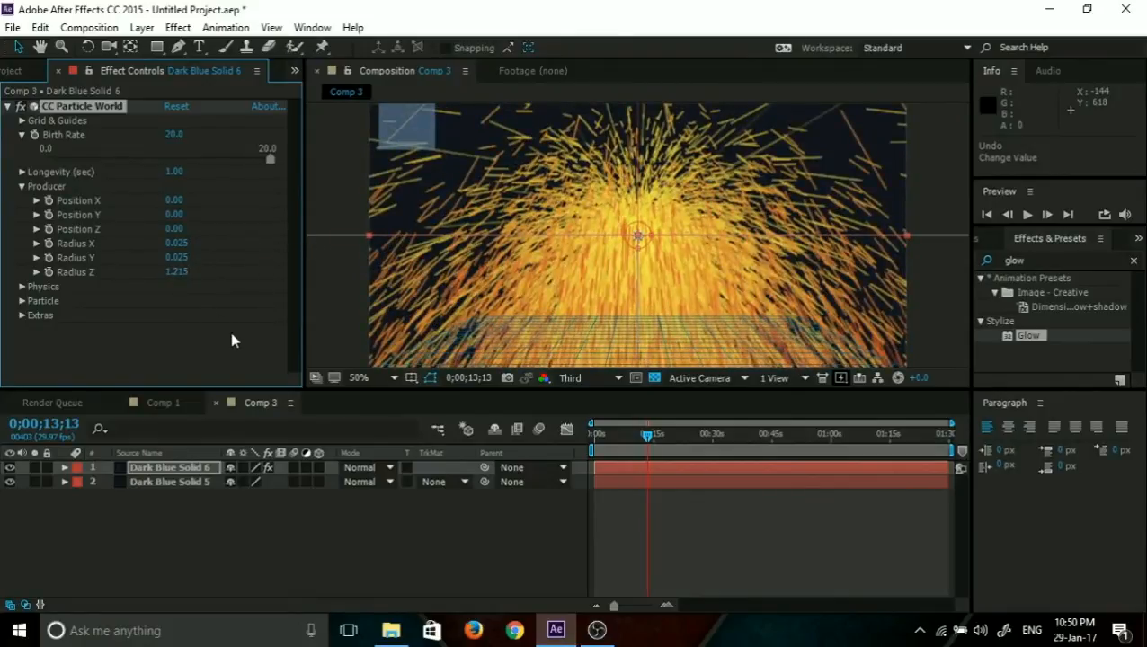
key("ctrl+z")
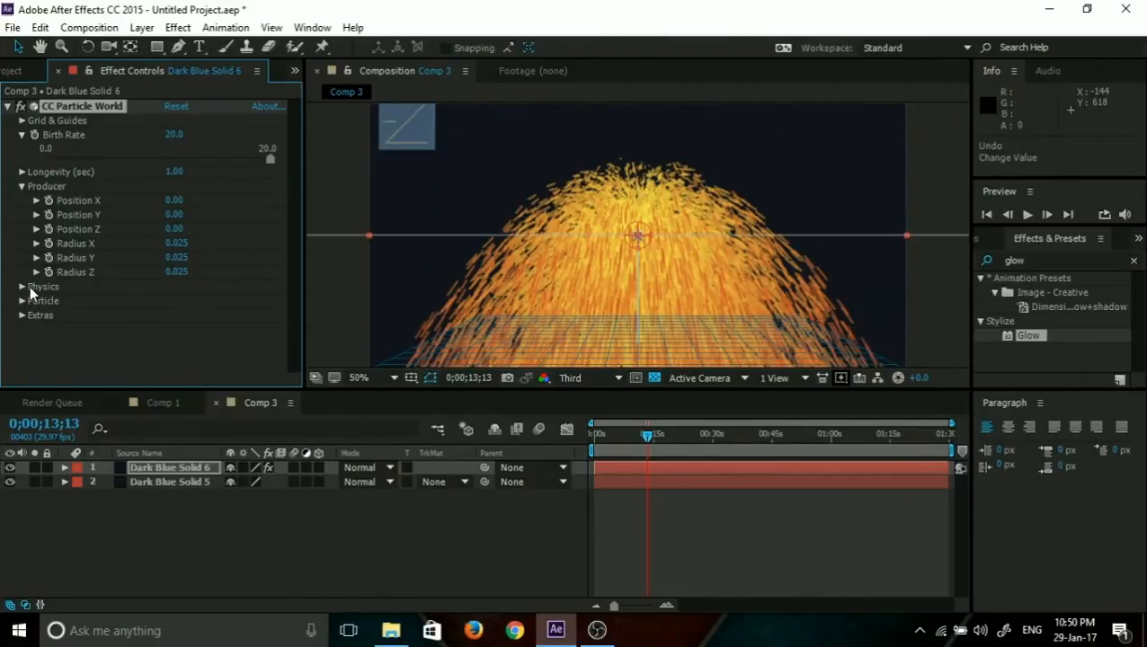
Try the Twirl, Twirly and Fire animation types in the CC Particle World Physics settings, scrubbing through time to compare them.
left_click(26, 183)
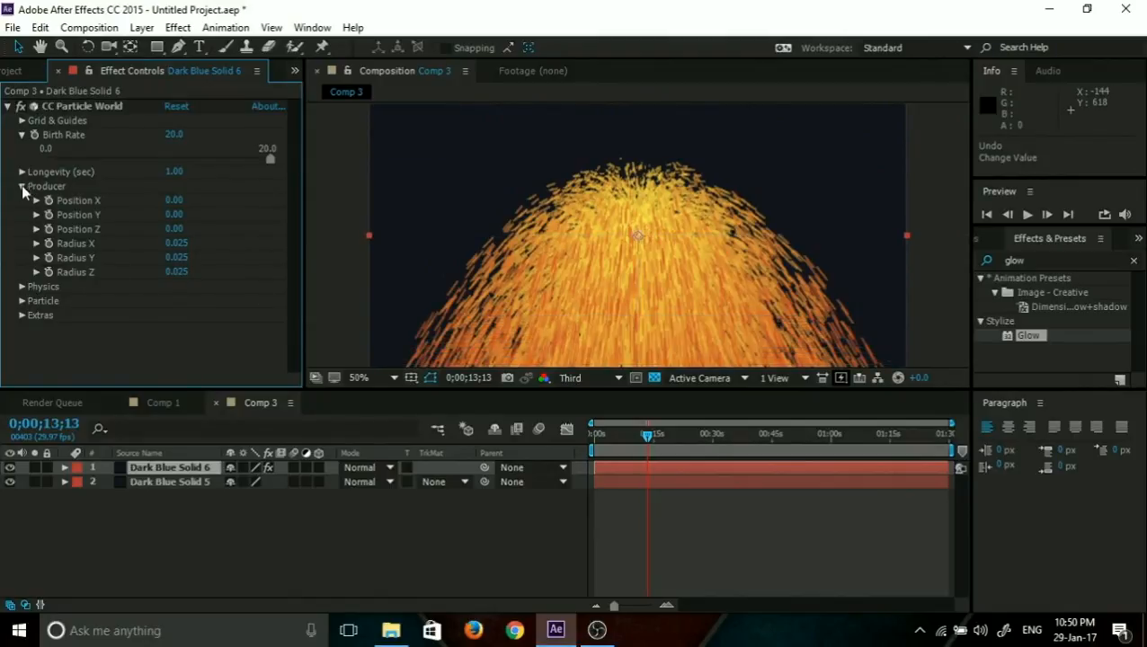
left_click(24, 186)
left_click(22, 201)
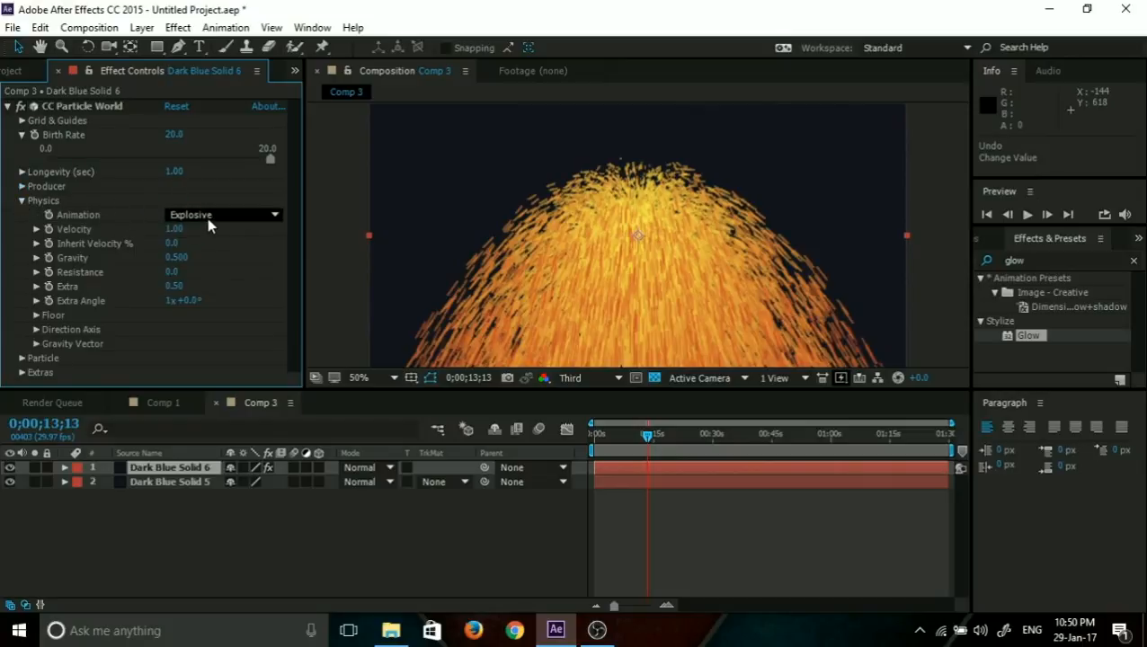
left_click_drag(639, 448, 670, 447)
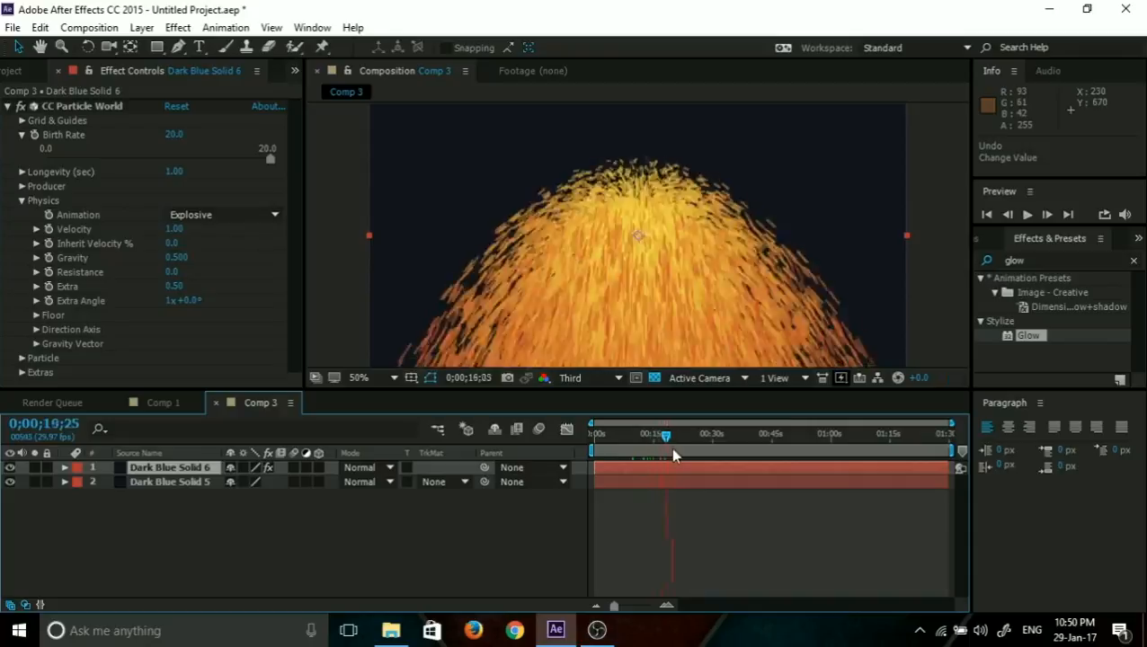
left_click(222, 215)
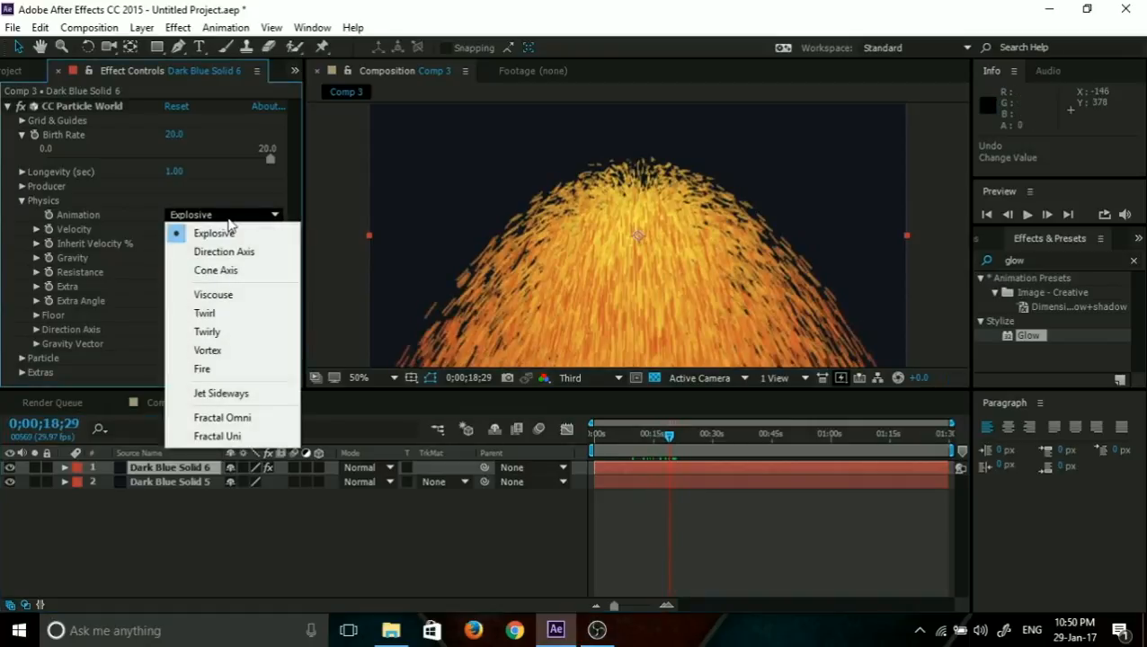
left_click(241, 314)
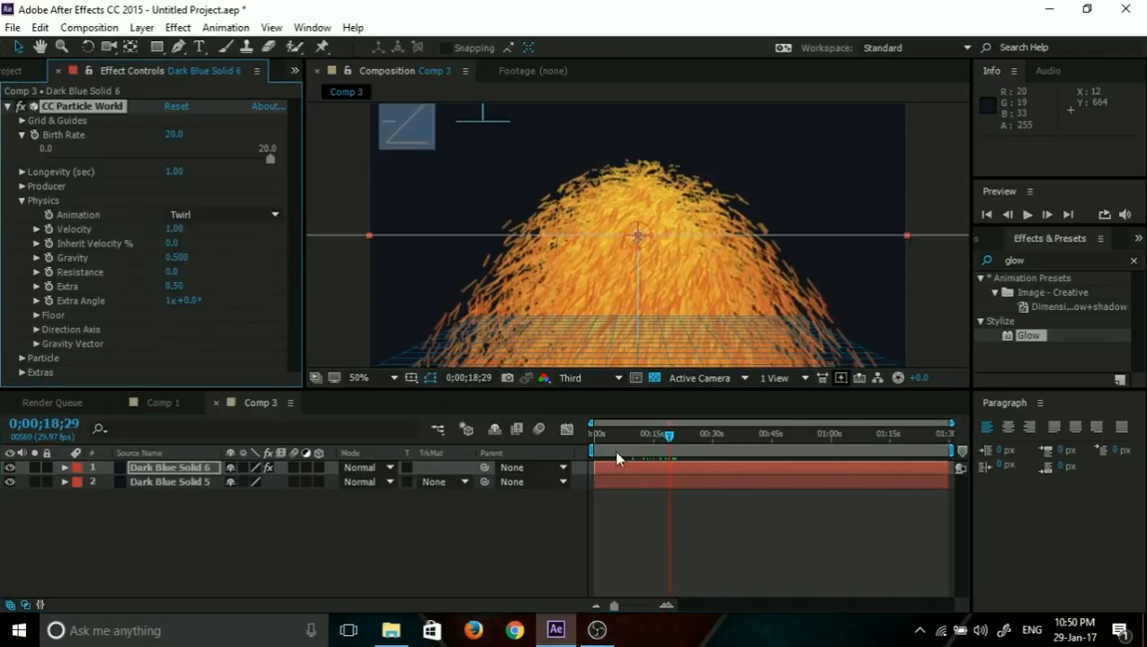
left_click(236, 215)
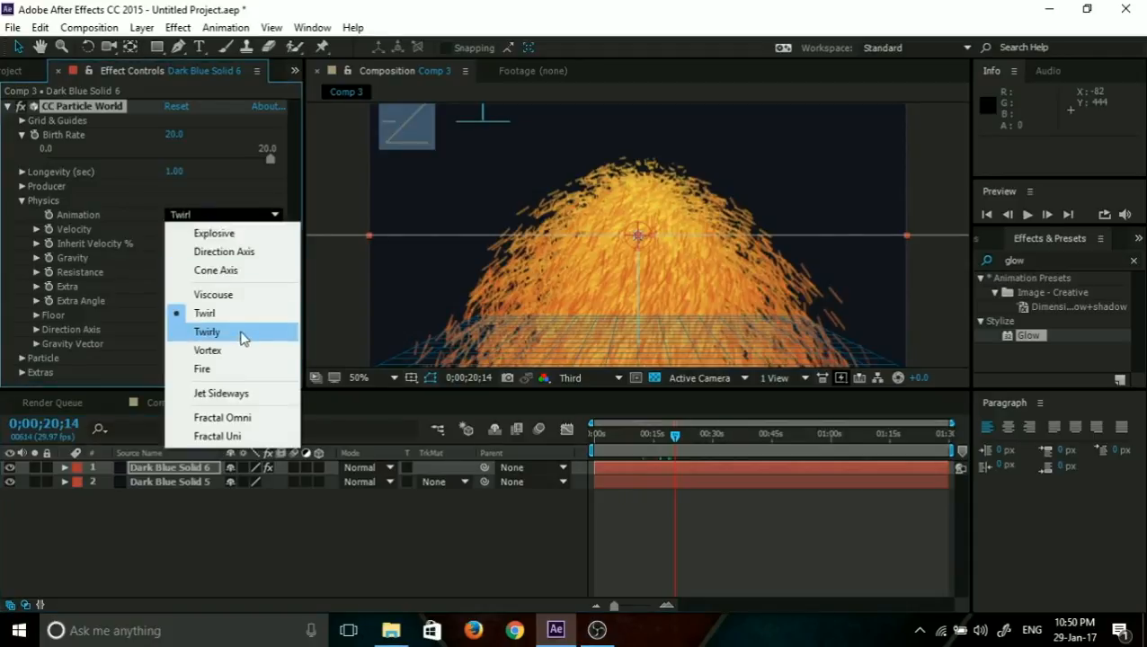
left_click(241, 332)
left_click_drag(701, 445, 678, 443)
left_click(200, 217)
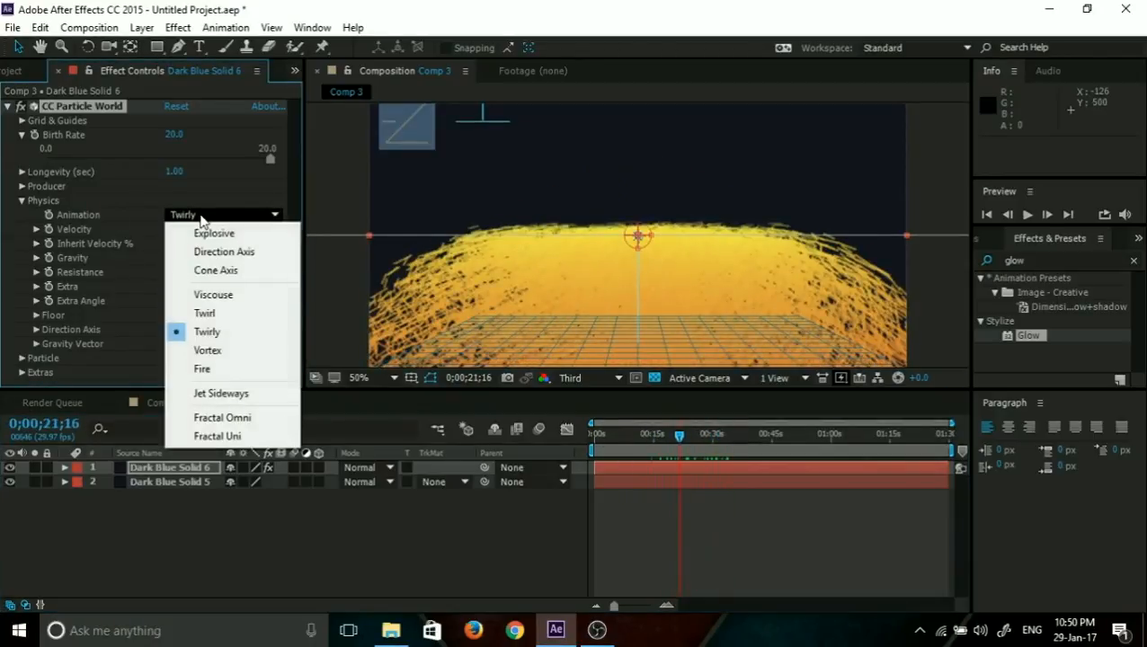
left_click(216, 368)
mouse_move(673, 444)
left_mouse_down()
mouse_move(758, 445)
mouse_move(671, 454)
left_mouse_up()
Set the CC Particle World Physics animation to Jet Sideways and the Gravity to 0.
left_click(235, 214)
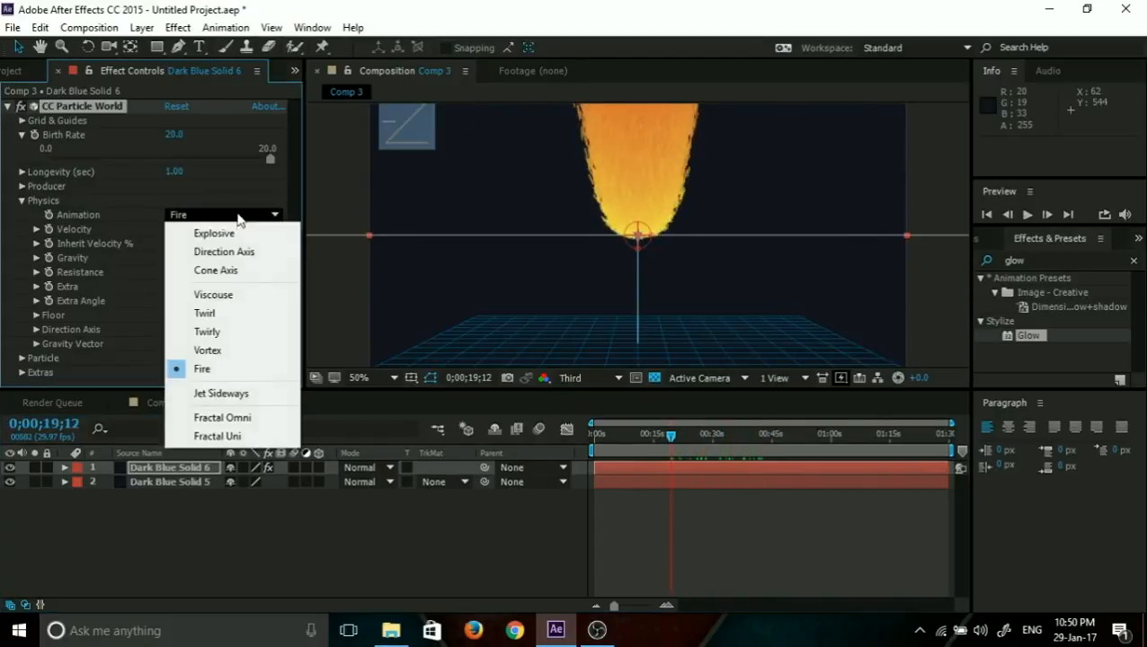
left_click(250, 401)
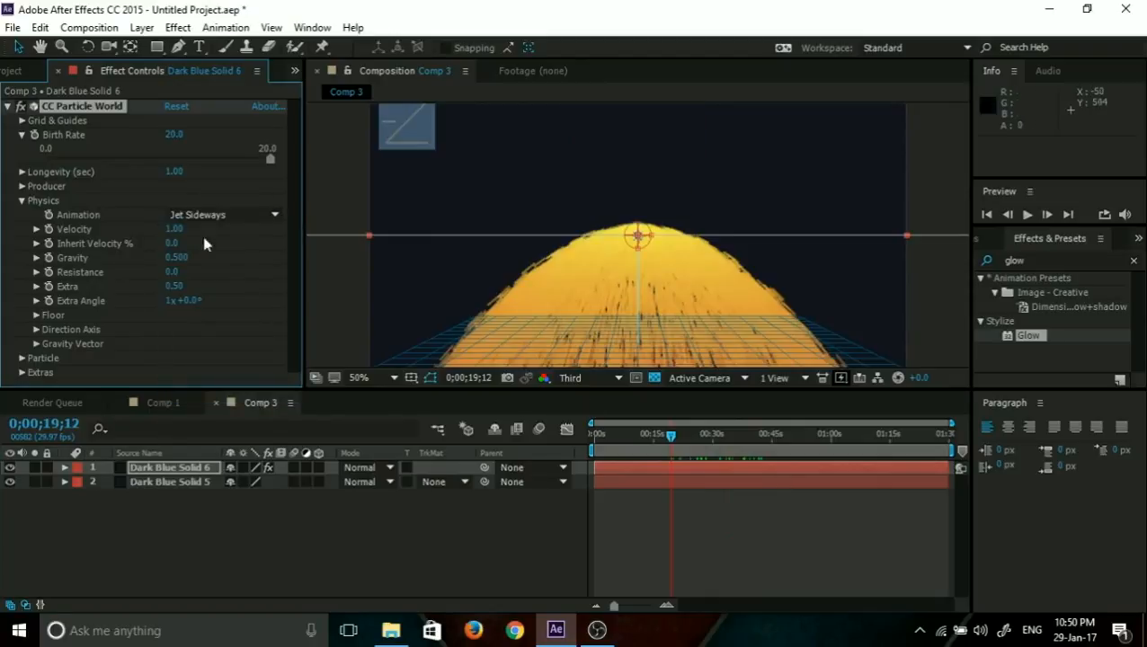
mouse_move(660, 435)
left_mouse_down()
mouse_move(635, 436)
mouse_move(671, 438)
left_mouse_up()
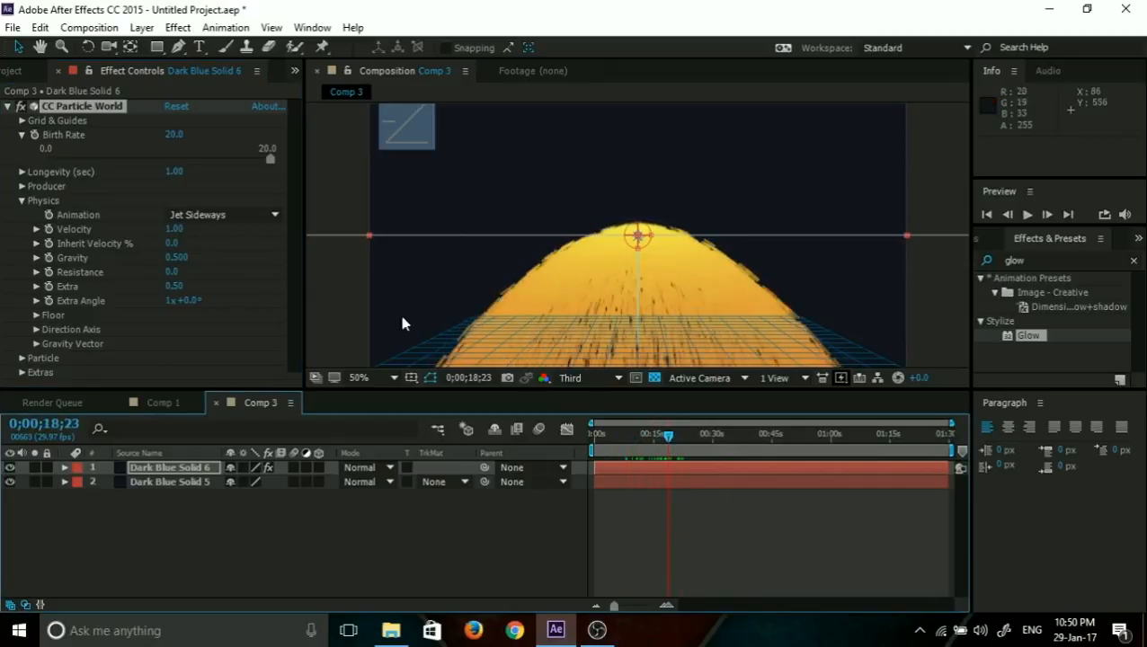
left_click(175, 259)
type("0")
key("Return")
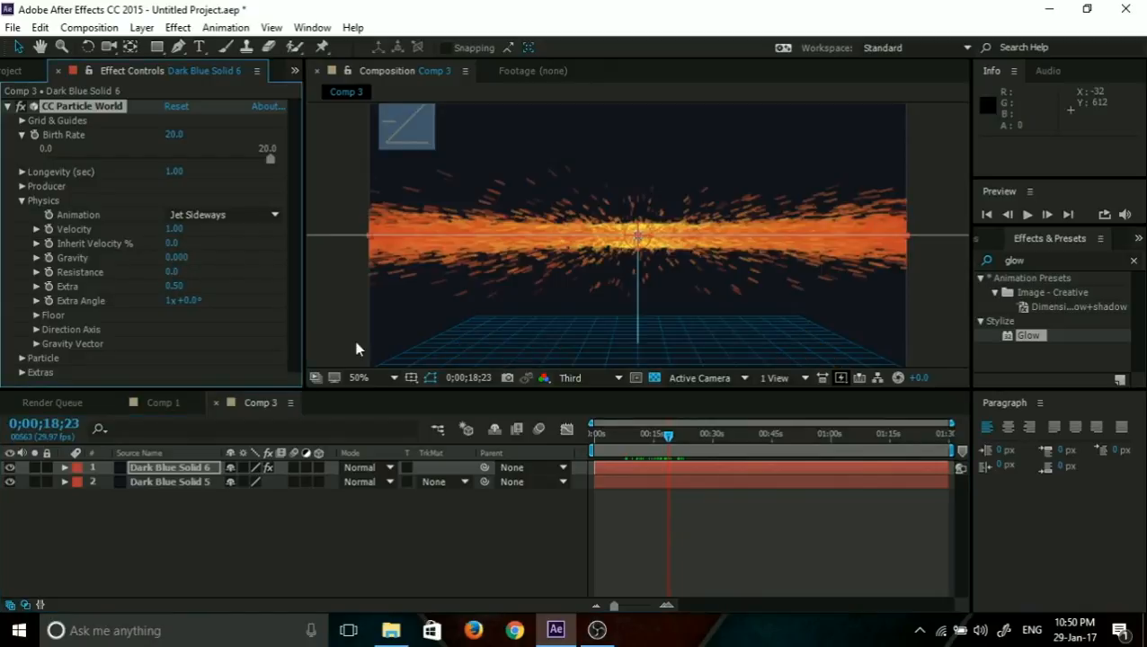
Play a preview of the sideways particle jet from the start of Comp 3.
left_click_drag(667, 435, 584, 435)
left_click(1025, 216)
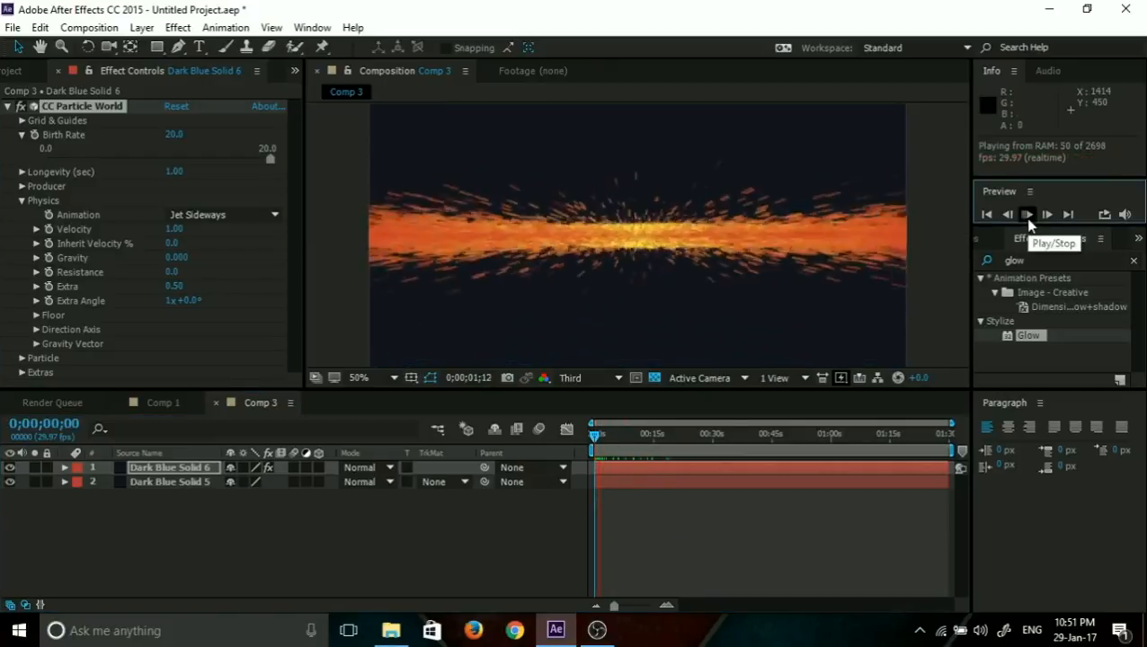
left_click(1026, 216)
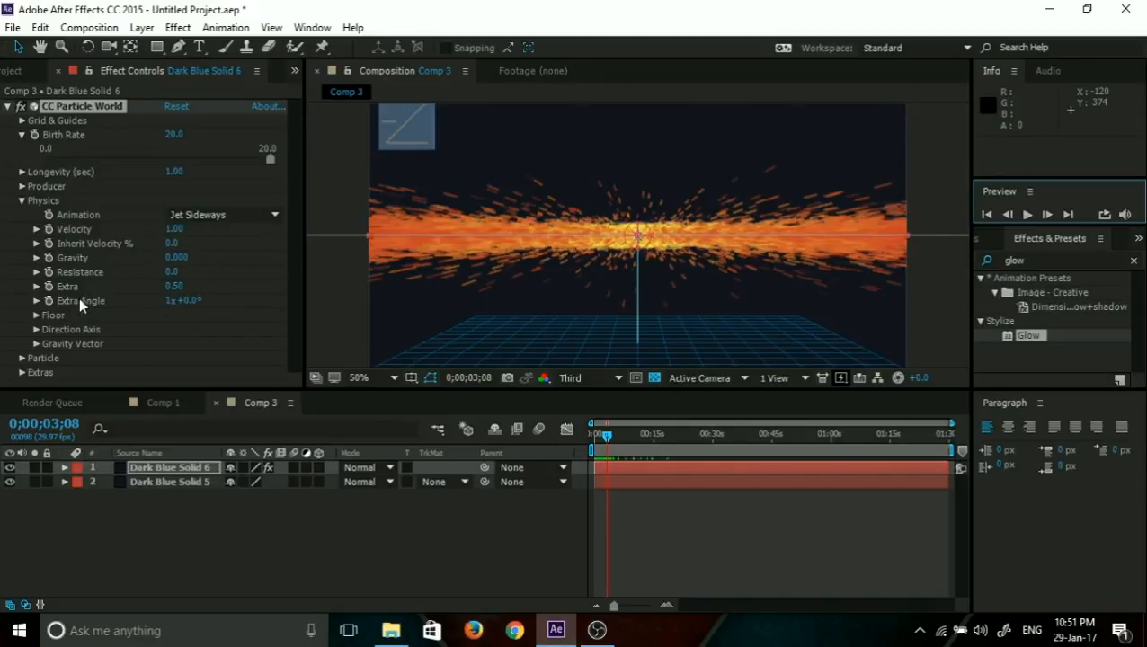
Change the Birth Color of the CC Particle World particles to cyan.
left_click(22, 359)
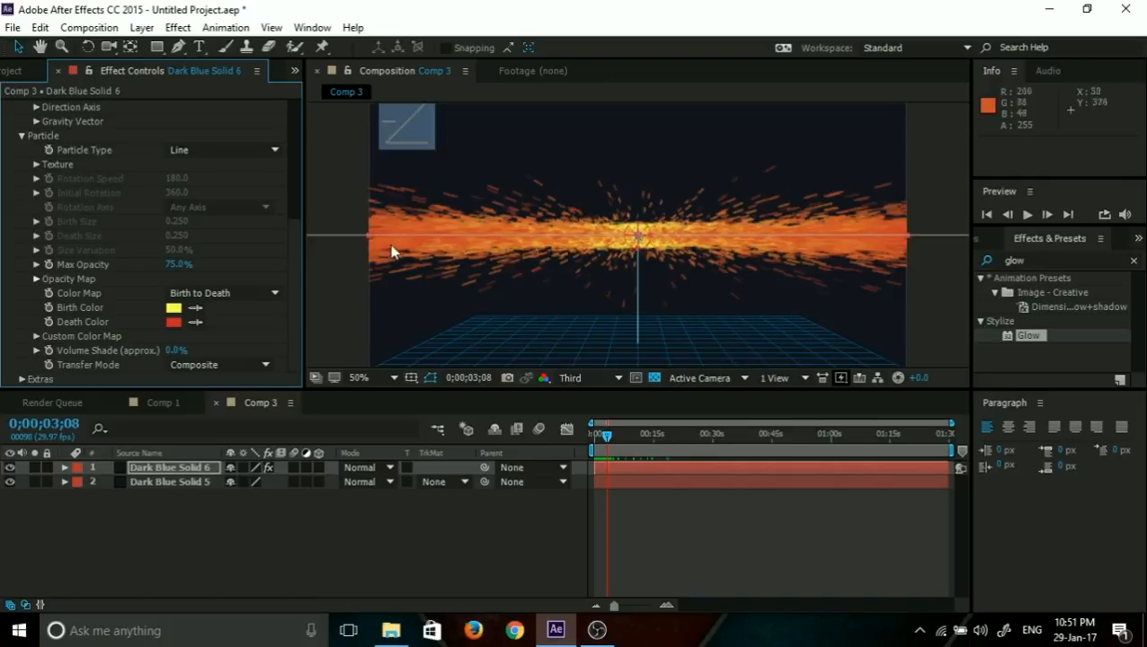
left_click(173, 308)
left_click(939, 313)
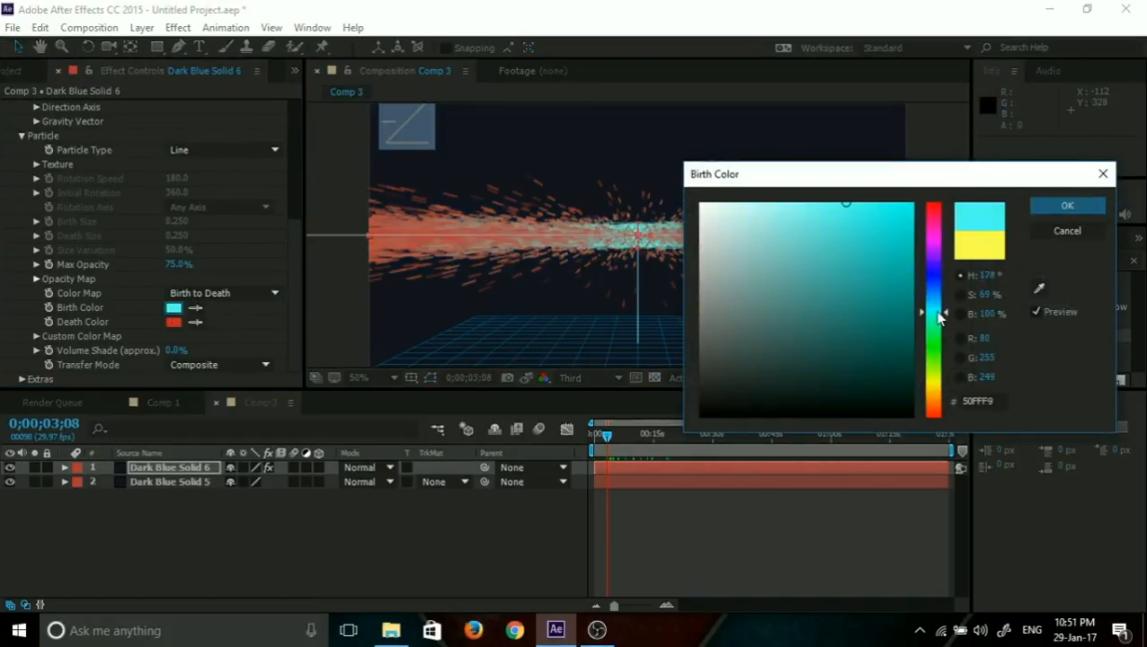
left_click(1065, 206)
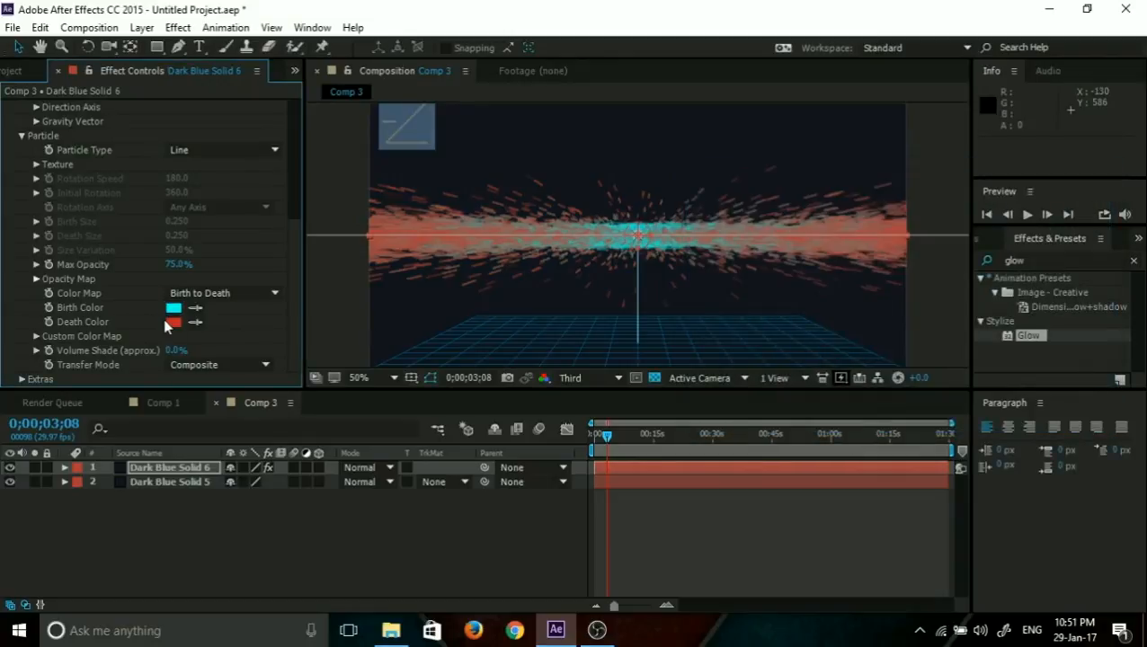
Change the particles' Death Color to a fully saturated blue and preview the recolored animation.
left_click(174, 322)
left_click(935, 273)
left_click_drag(914, 269, 952, 184)
left_click(1065, 206)
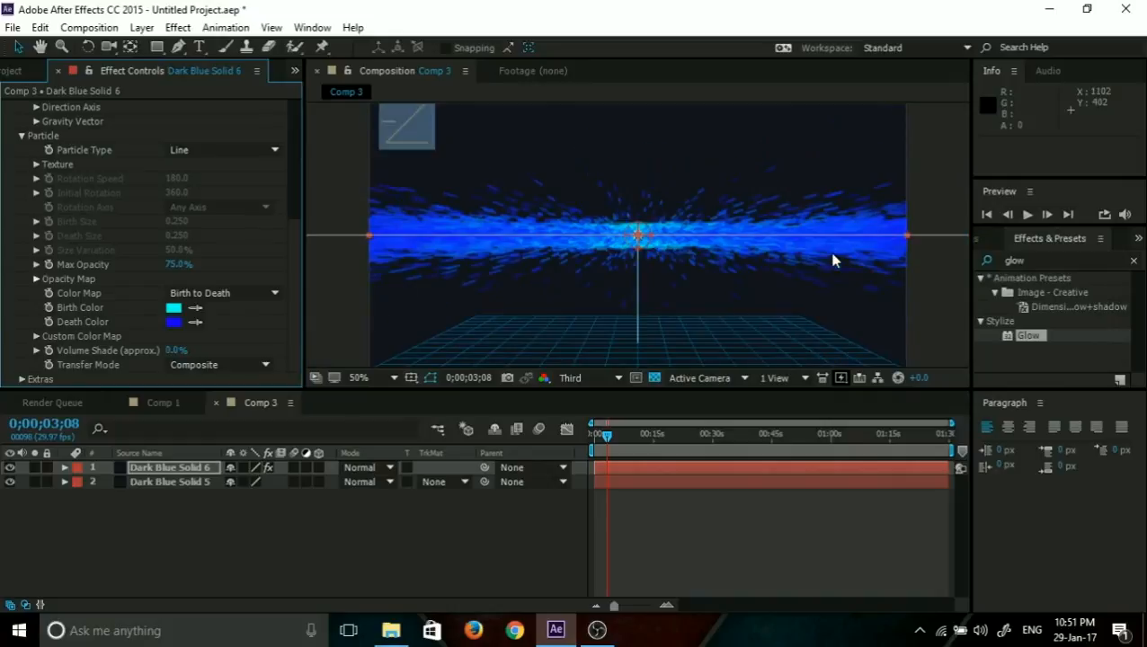
left_click(1029, 216)
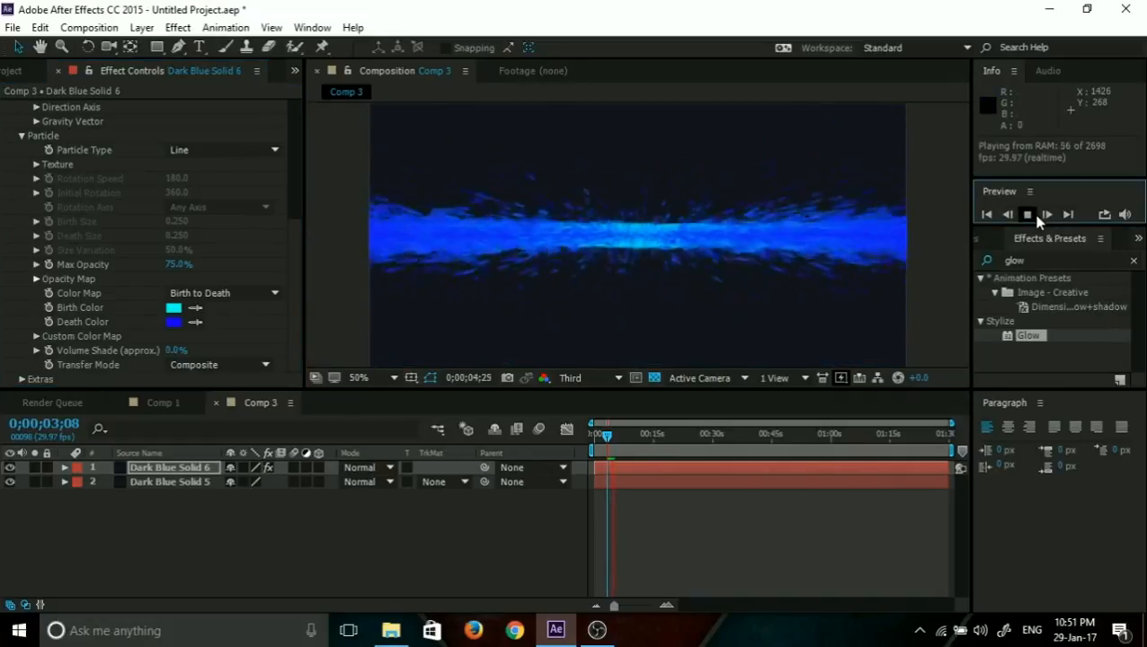
left_click(1029, 215)
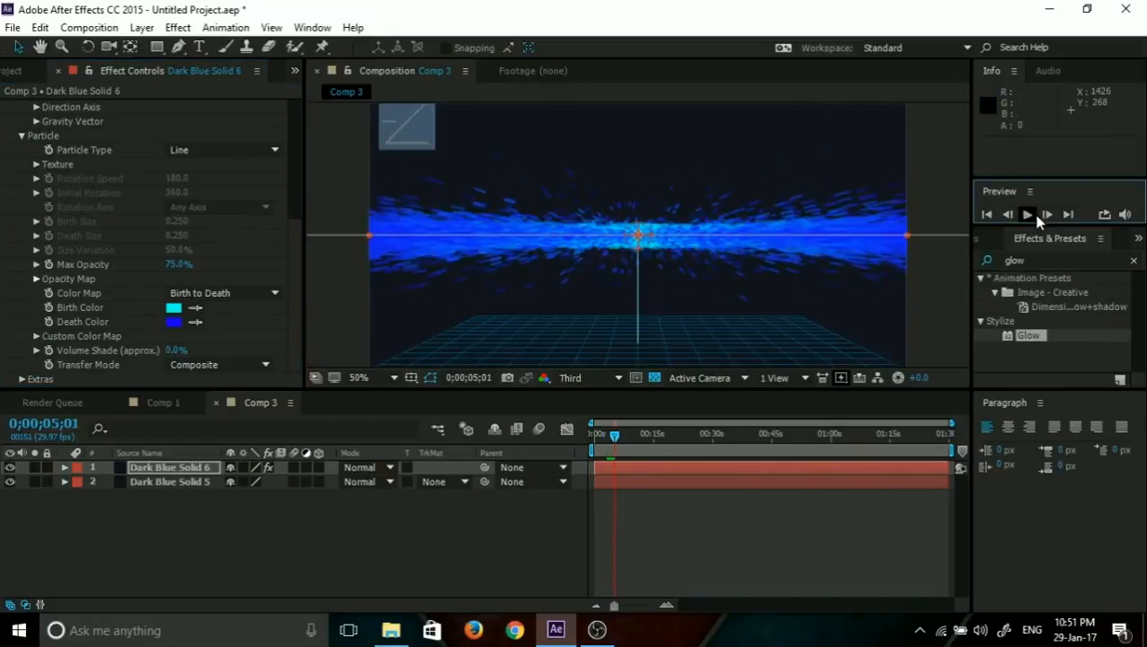
Set the CC Particle World Particle Type to Bubble.
scroll(36, 231, "up", 3)
left_click(24, 220)
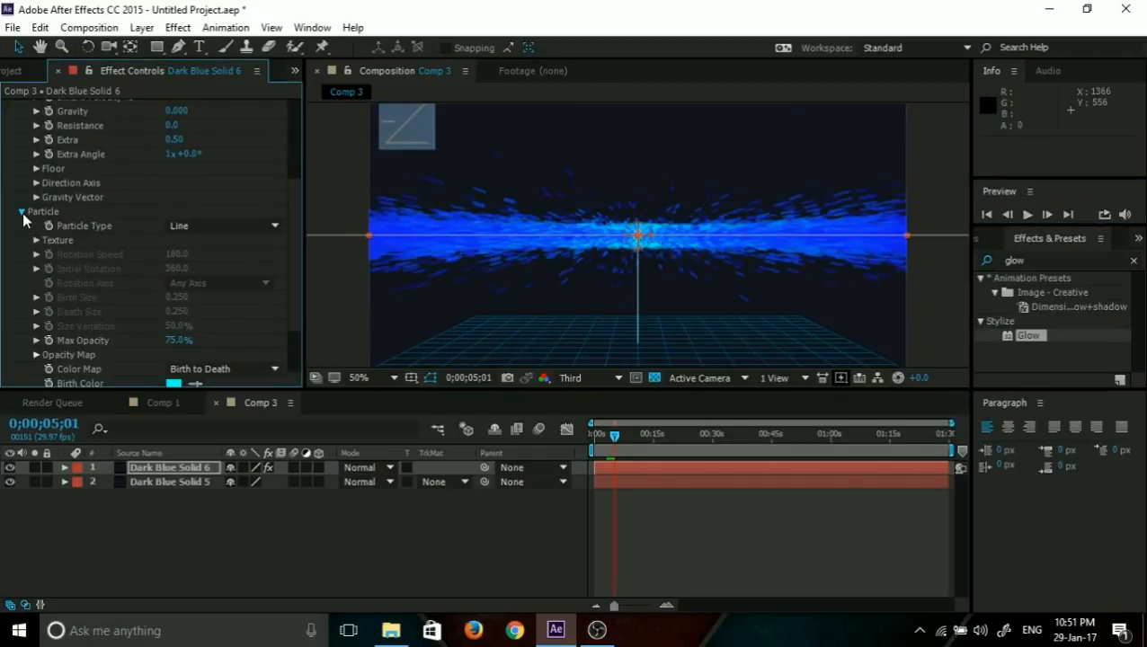
scroll(63, 234, "down", 3)
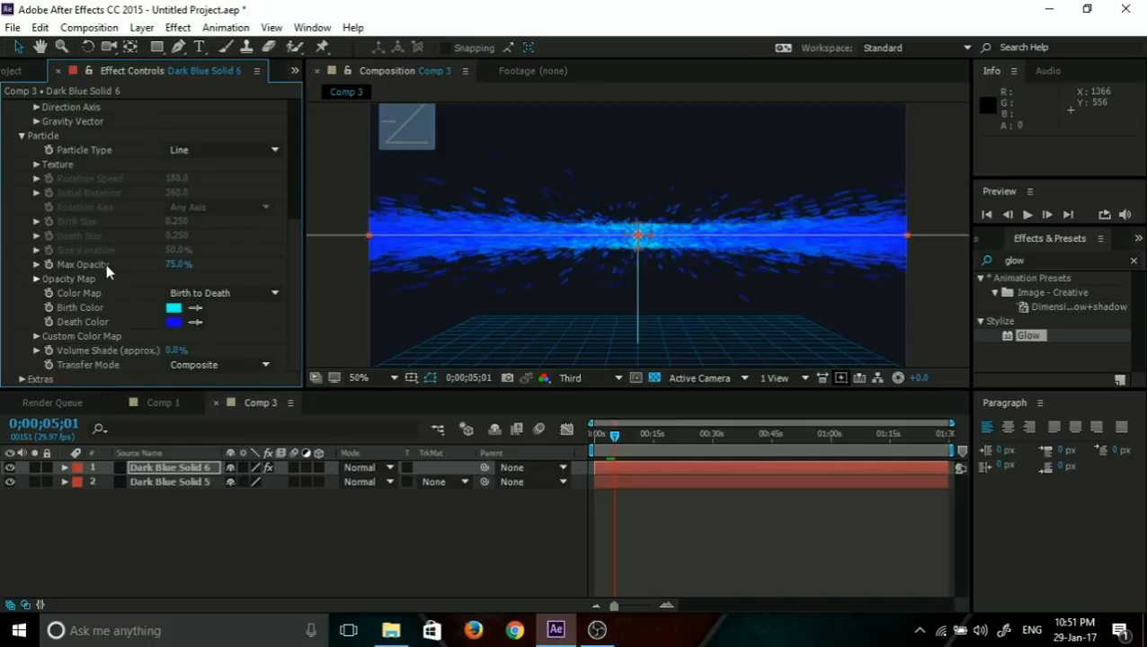
scroll(166, 283, "up", 6)
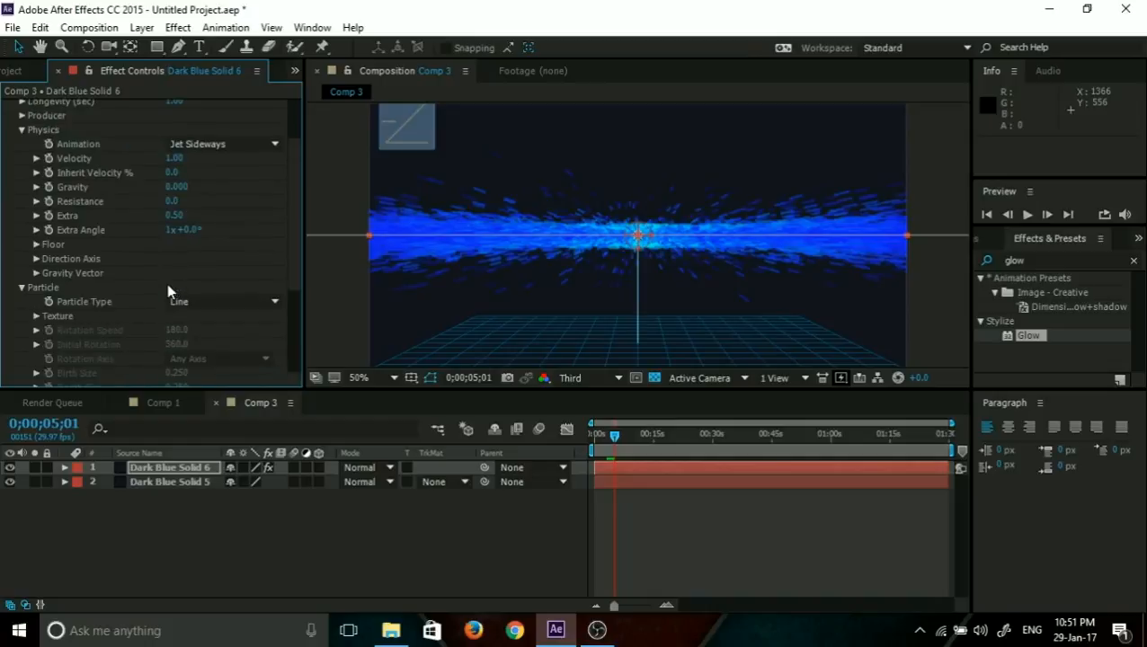
left_click(220, 301)
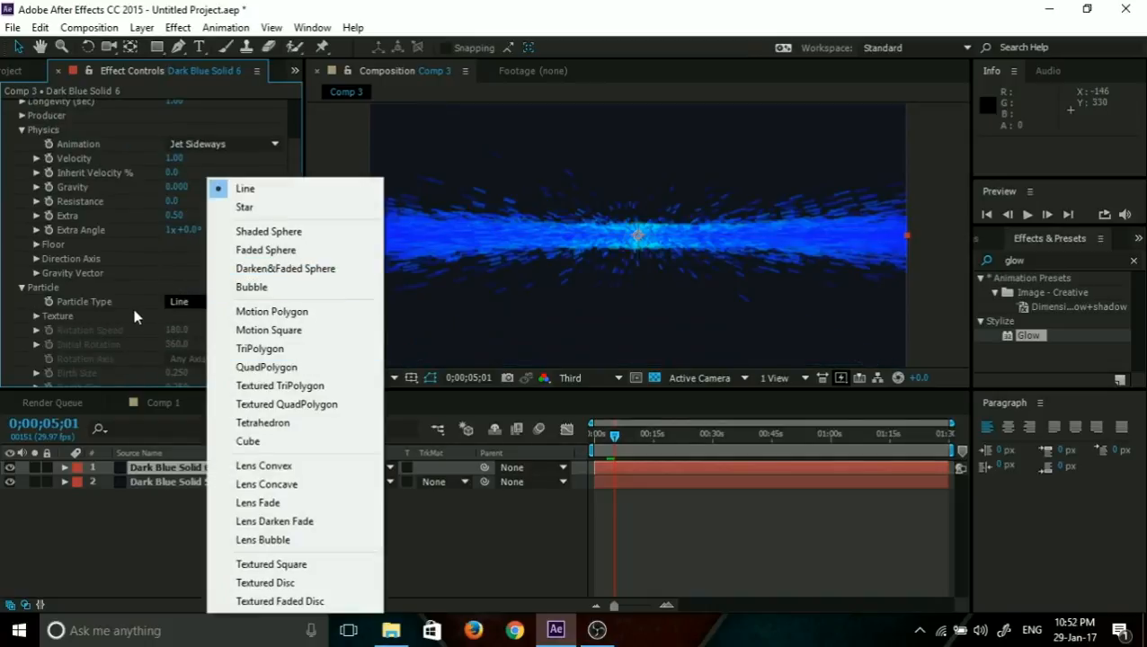
left_click(254, 287)
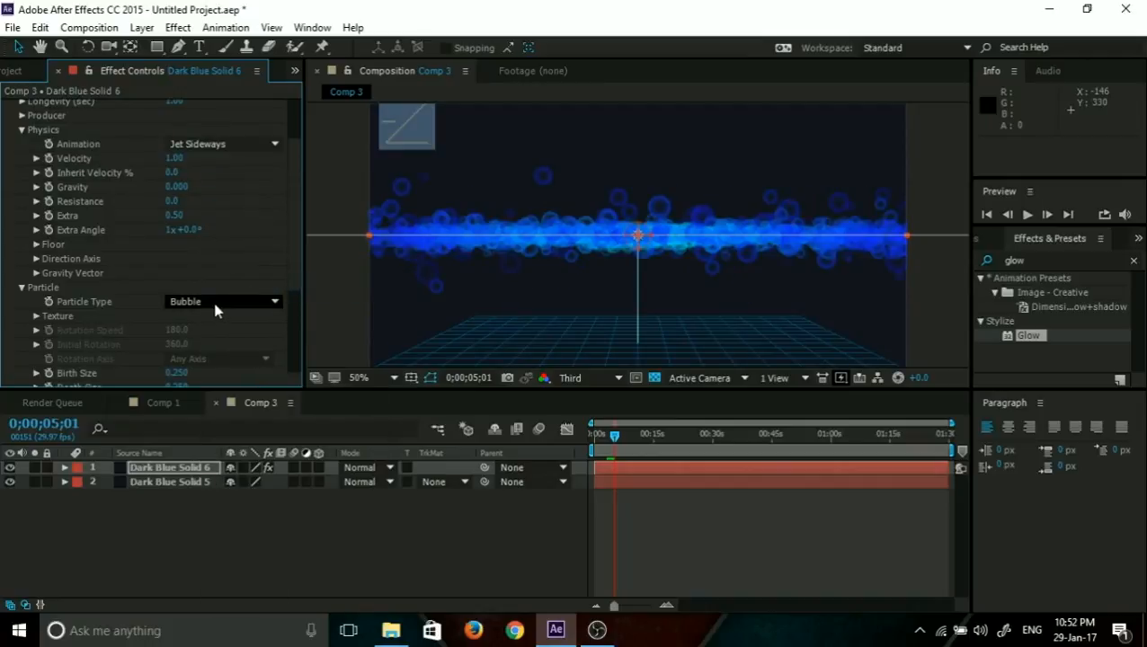
Try the Faded Sphere, Tetrahedron and TriPolygon particle types on the CC Particle World effect.
left_click(216, 306)
left_click(282, 249)
left_click(216, 302)
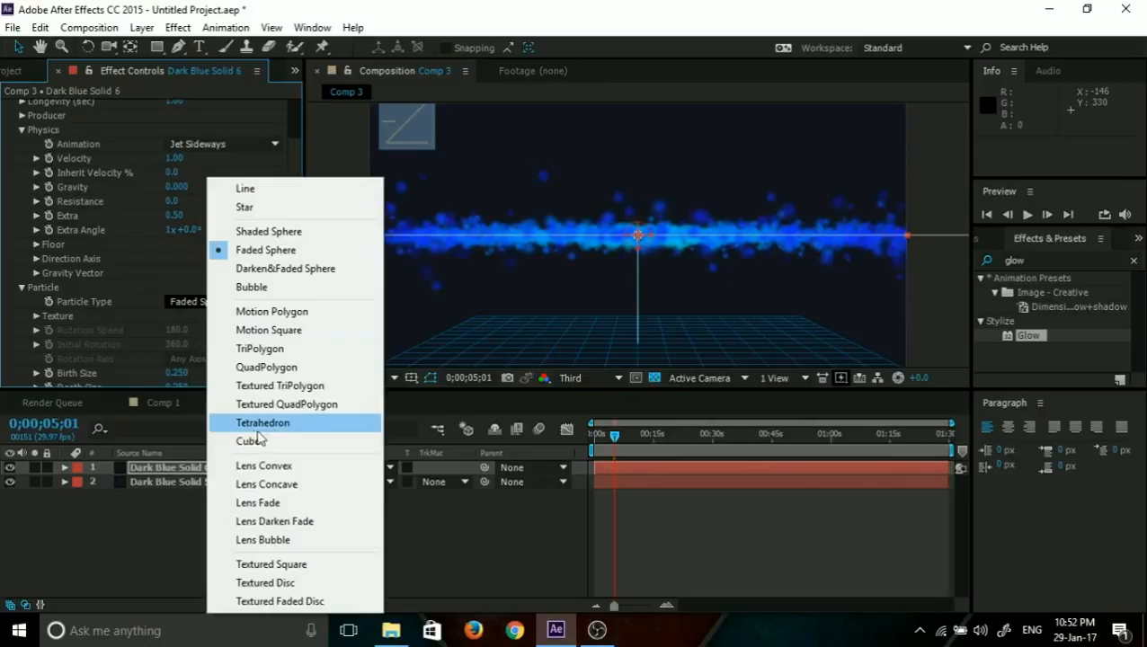
left_click(265, 419)
left_click(216, 302)
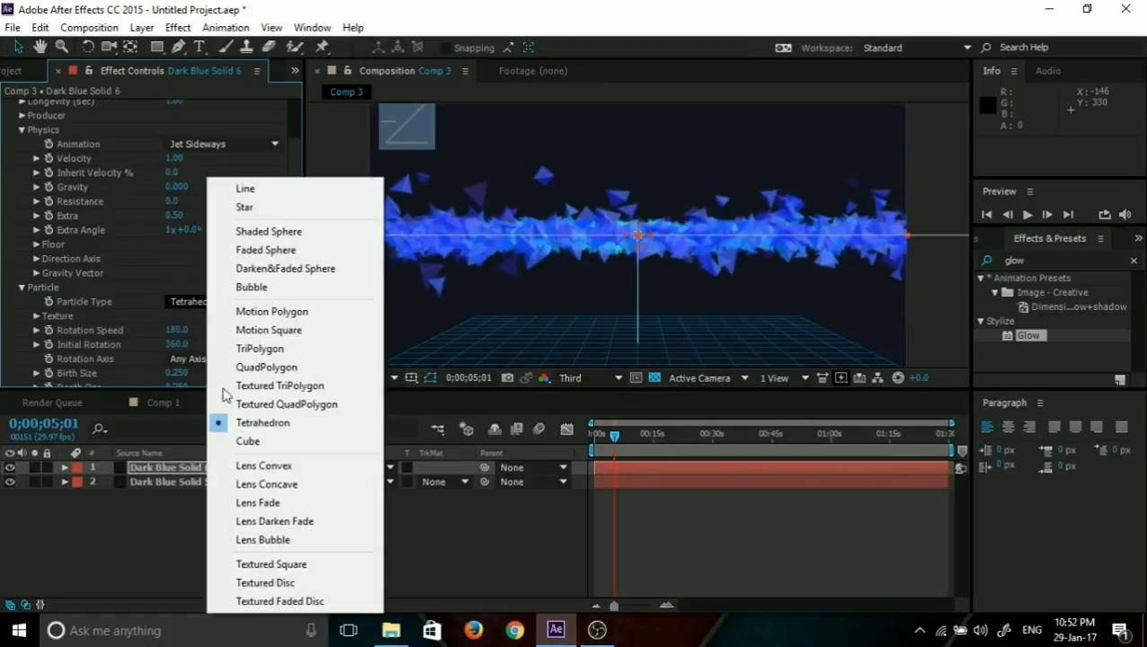
left_click(251, 349)
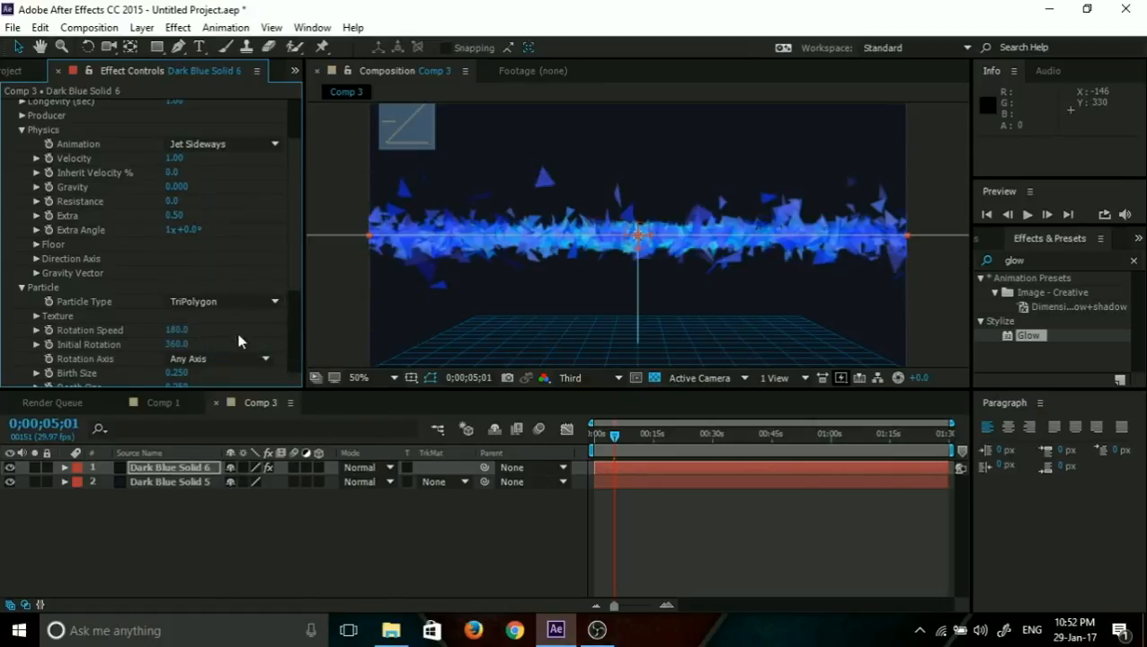
Set the CC Particle World Particle Type to Star.
left_click(241, 306)
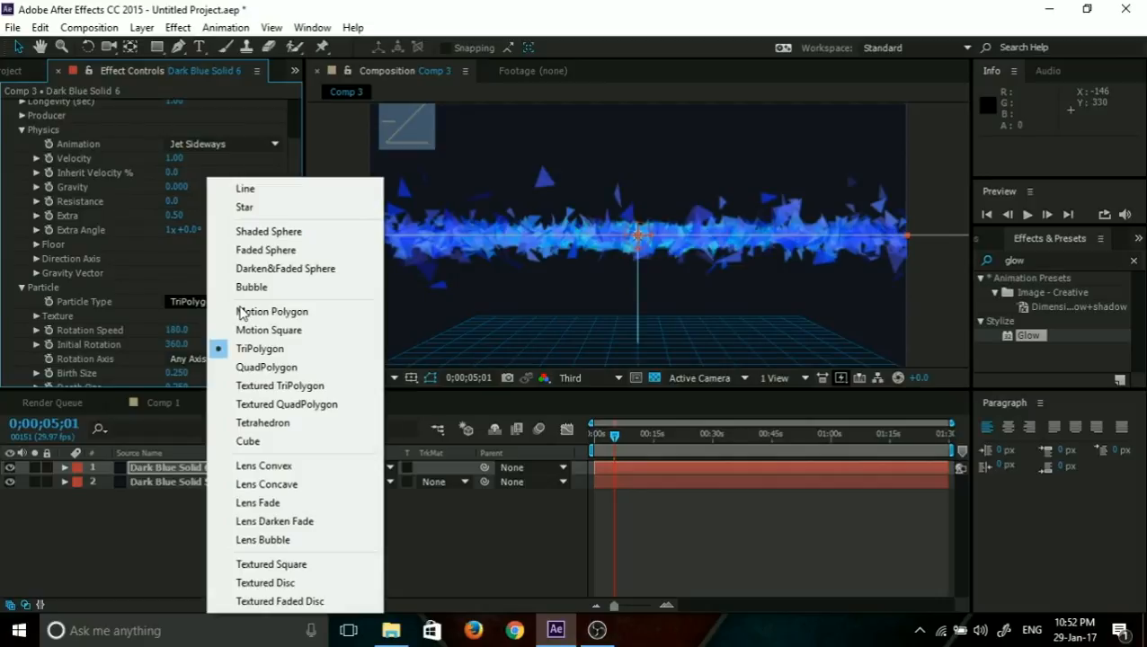
left_click(232, 206)
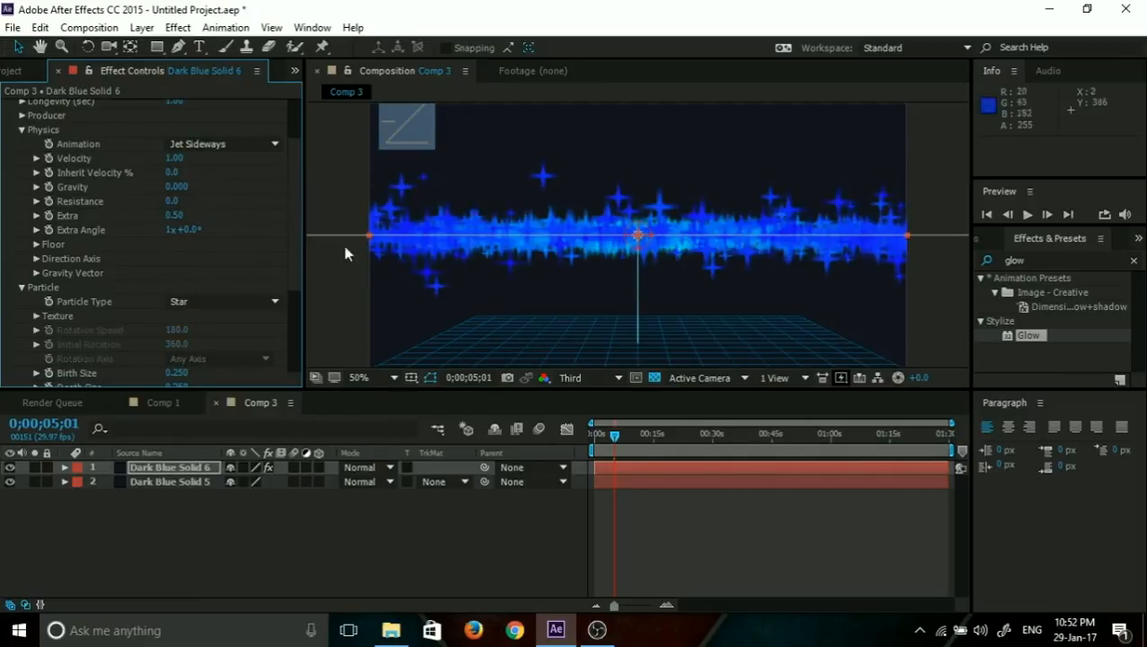
Scrub through the audio visualization in Comp 1 to compare it with the particle effect, and return to Comp 3.
left_click(162, 403)
left_click_drag(626, 427, 683, 448)
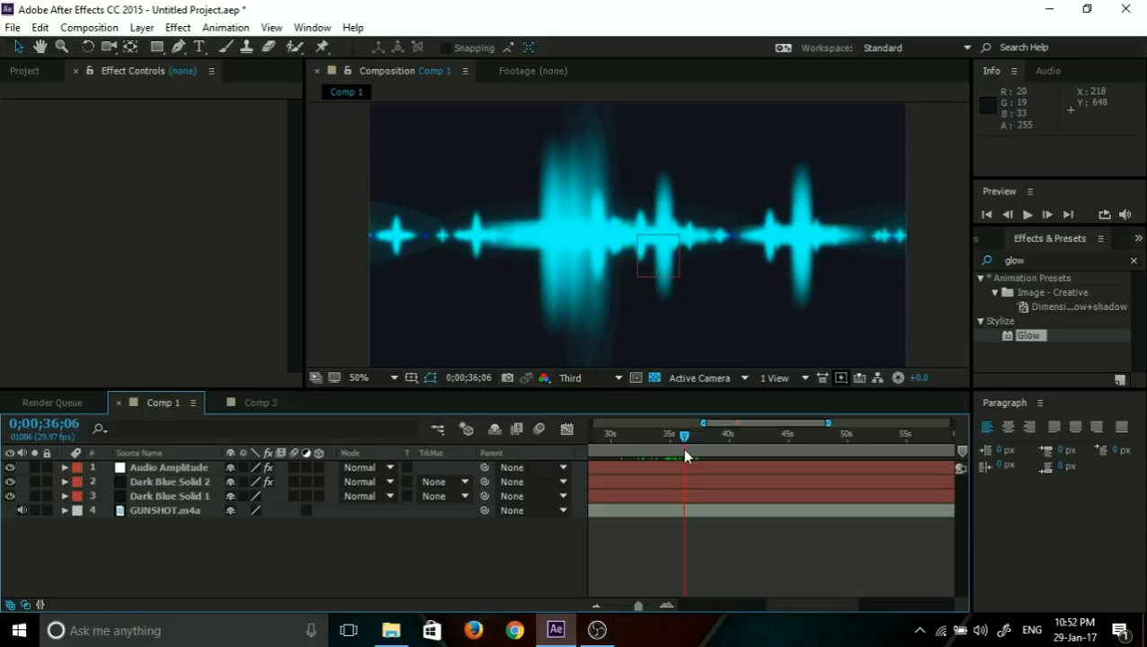
left_click(253, 403)
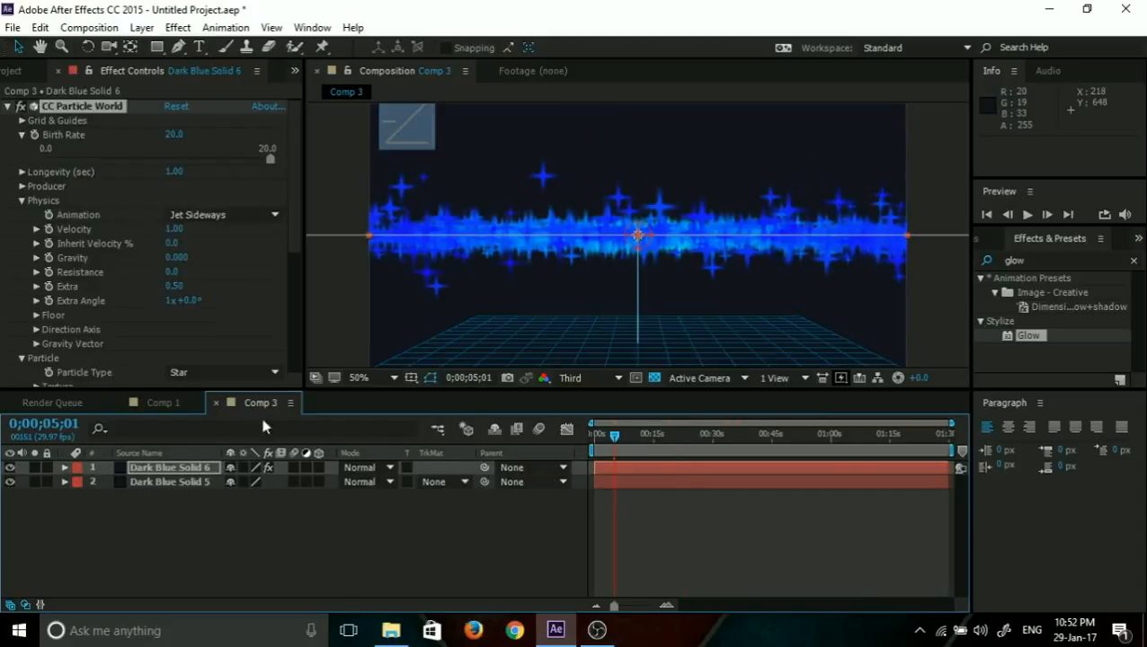
left_click(163, 402)
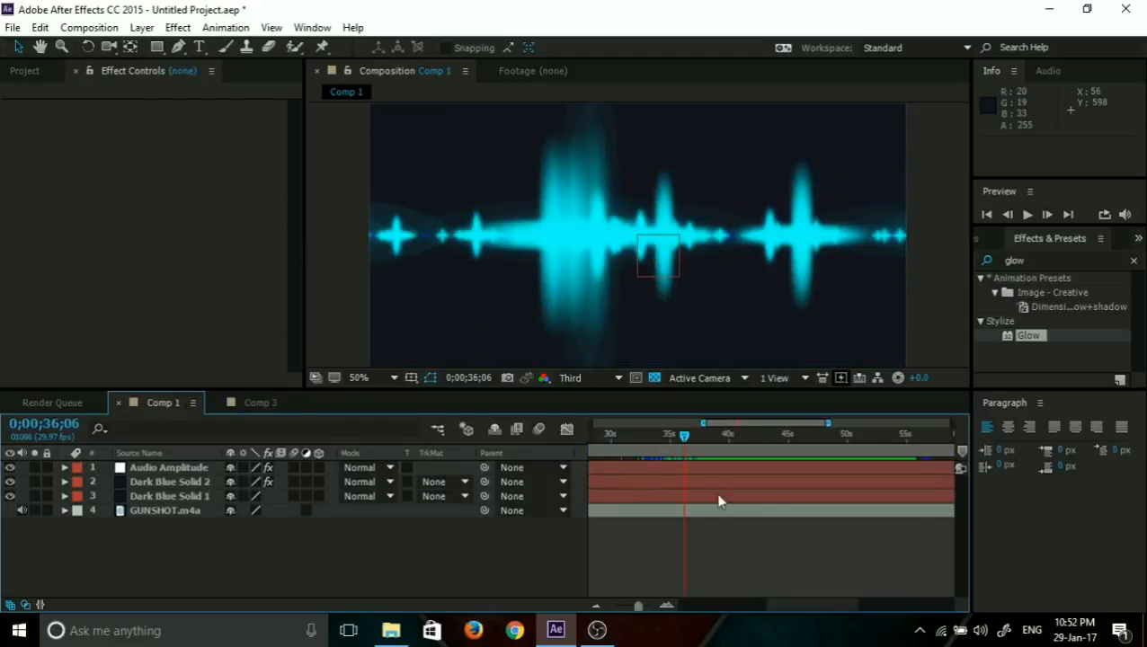
left_click_drag(680, 457, 718, 448)
left_click(260, 403)
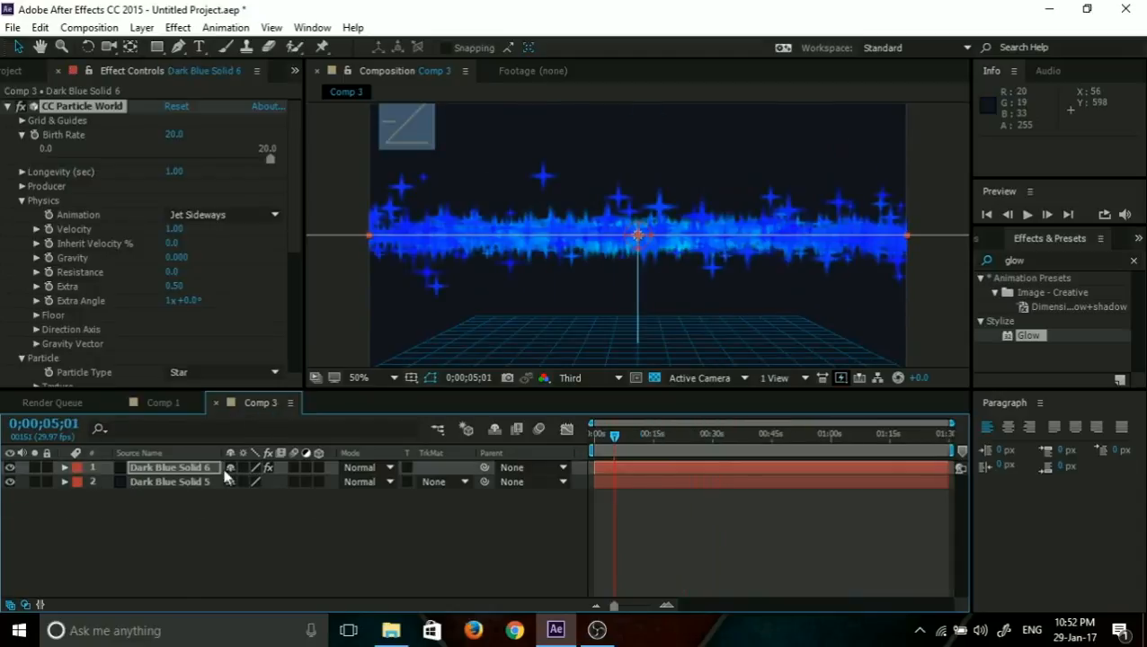
Add the GUNSHOT.m4a audio from the project to Comp 3 beneath the two solid layers.
right_click(217, 546)
left_click(4, 75)
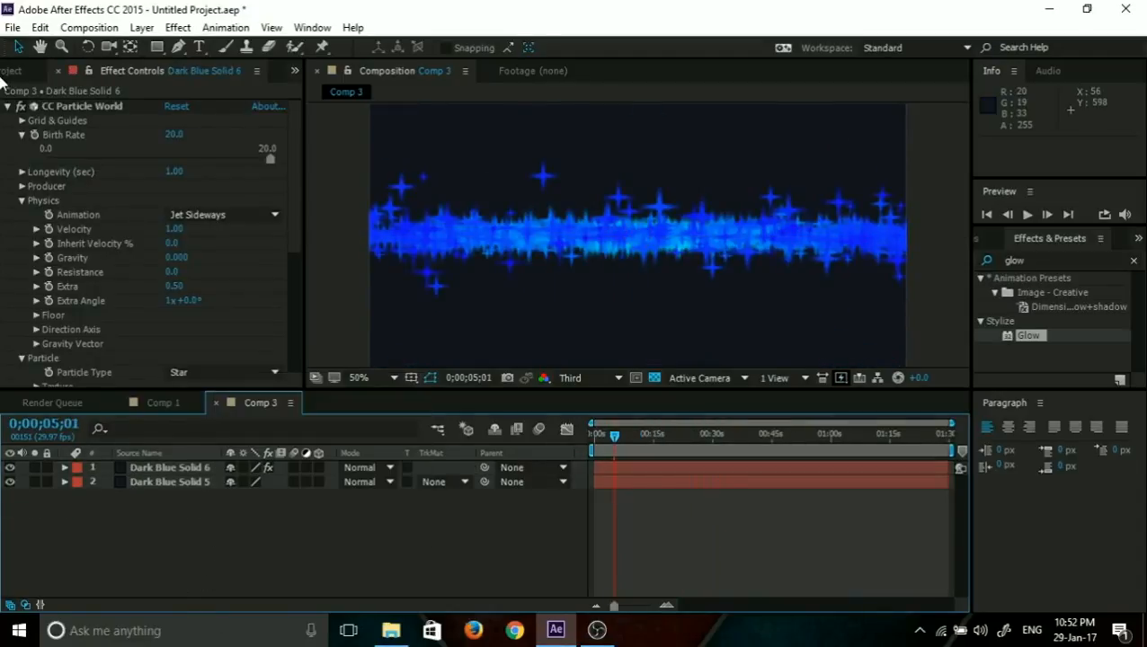
left_click(12, 72)
left_click_drag(46, 277, 230, 539)
right_click(182, 499)
left_click(144, 557)
Show the audio waveform of the GUNSHOT.m4a layer, scrub through Comp 3 against it, and collapse the layer.
left_click(150, 500)
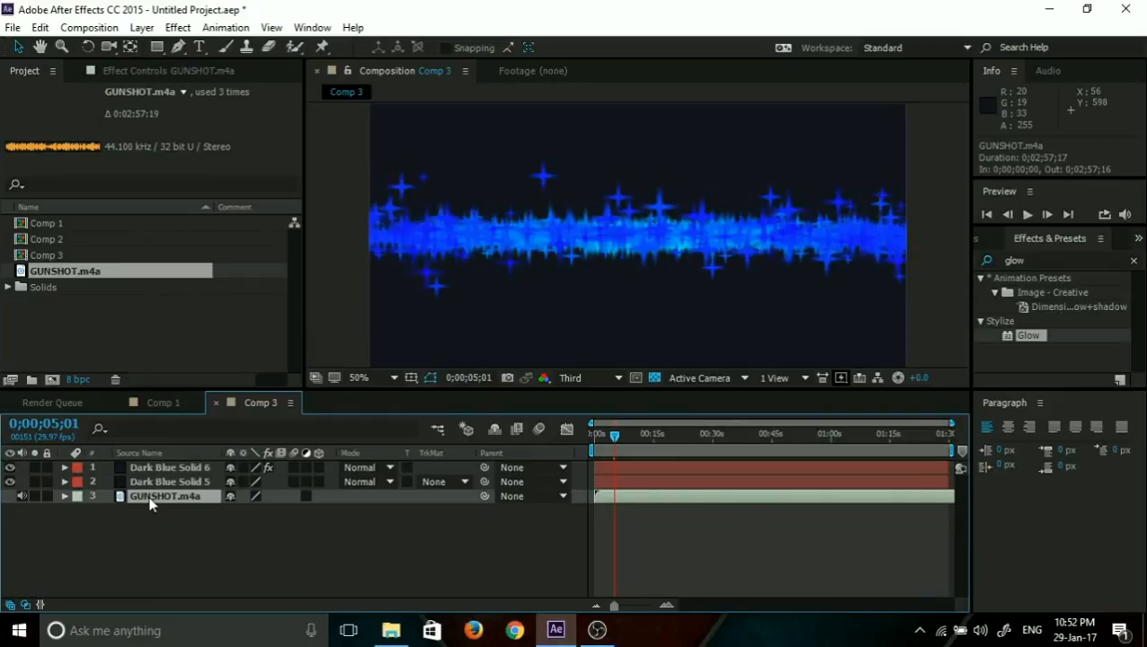
key("l")
key("l")
left_click_drag(652, 436, 703, 436)
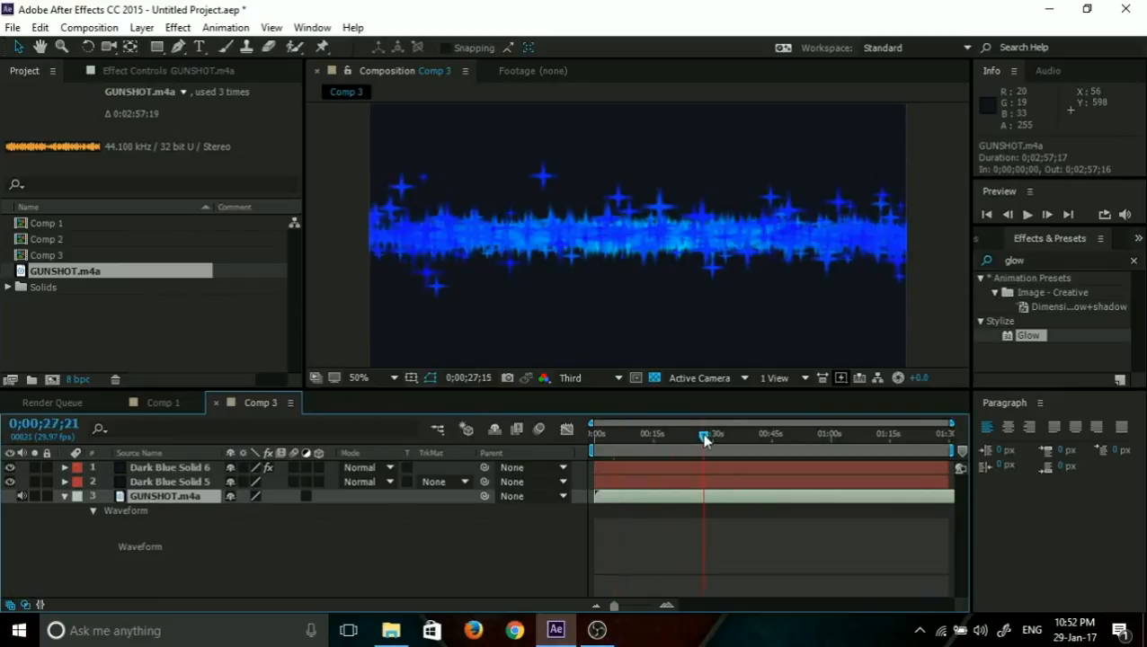
left_click(955, 536)
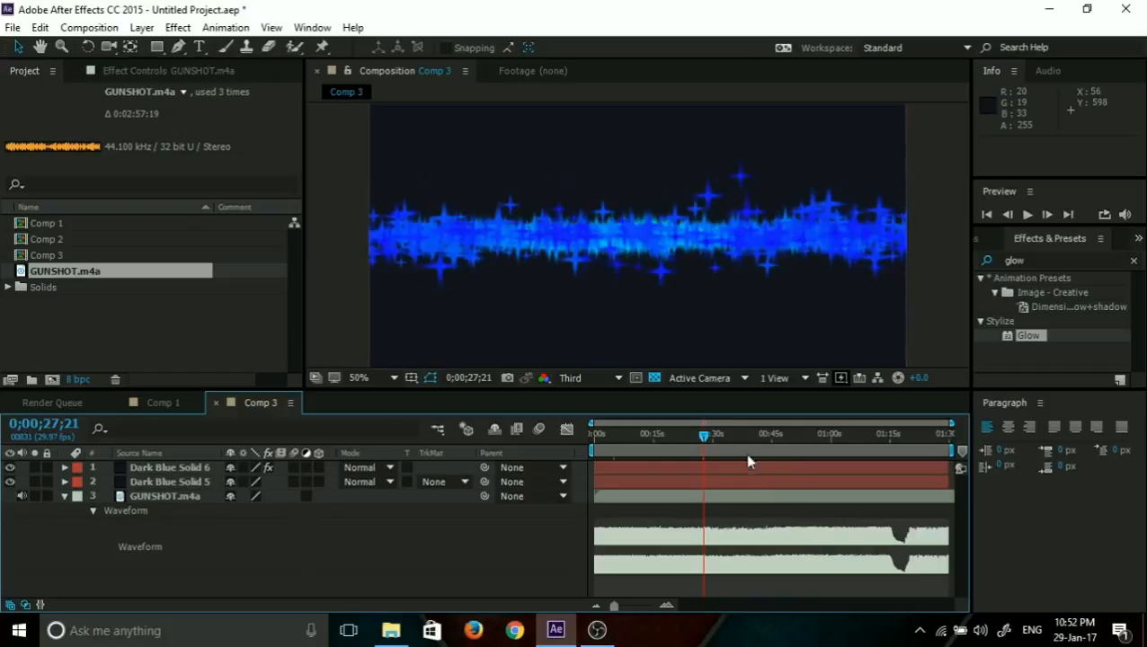
left_click(615, 436)
left_click_drag(615, 438, 616, 437)
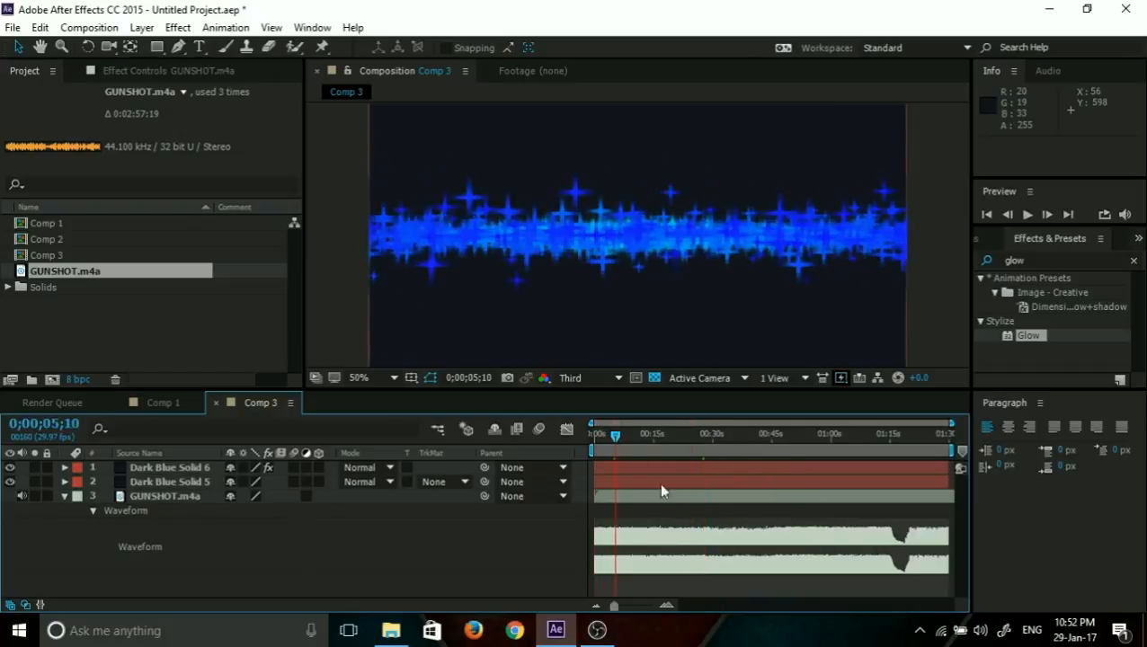
left_click(183, 497)
left_click_drag(618, 443, 737, 435)
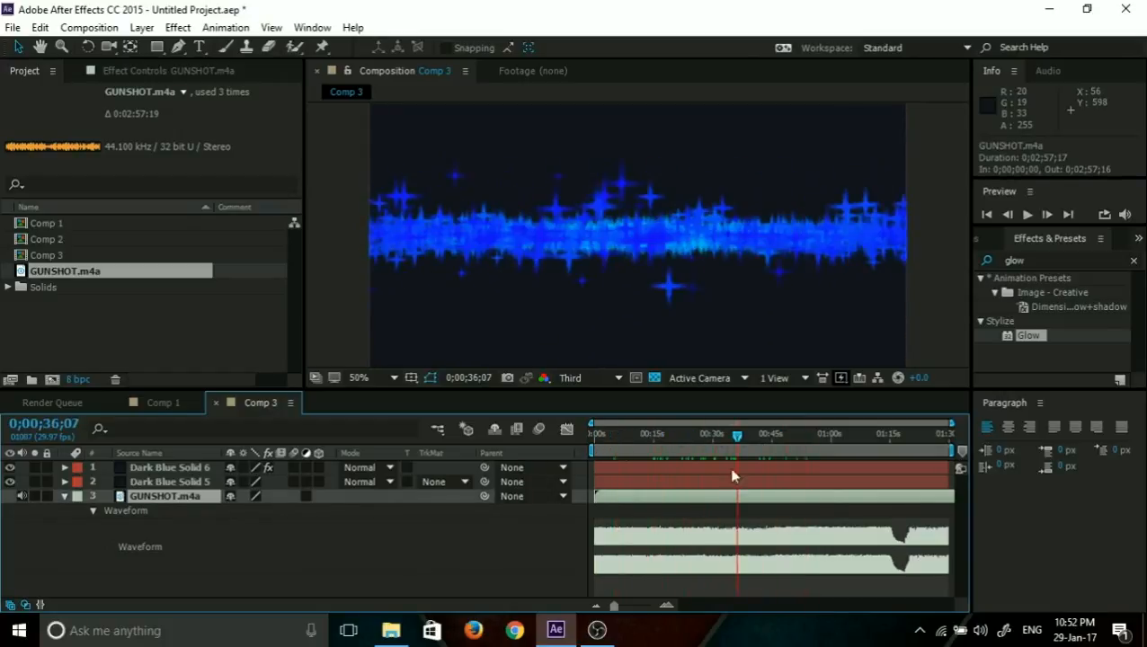
left_click_drag(811, 444, 719, 437)
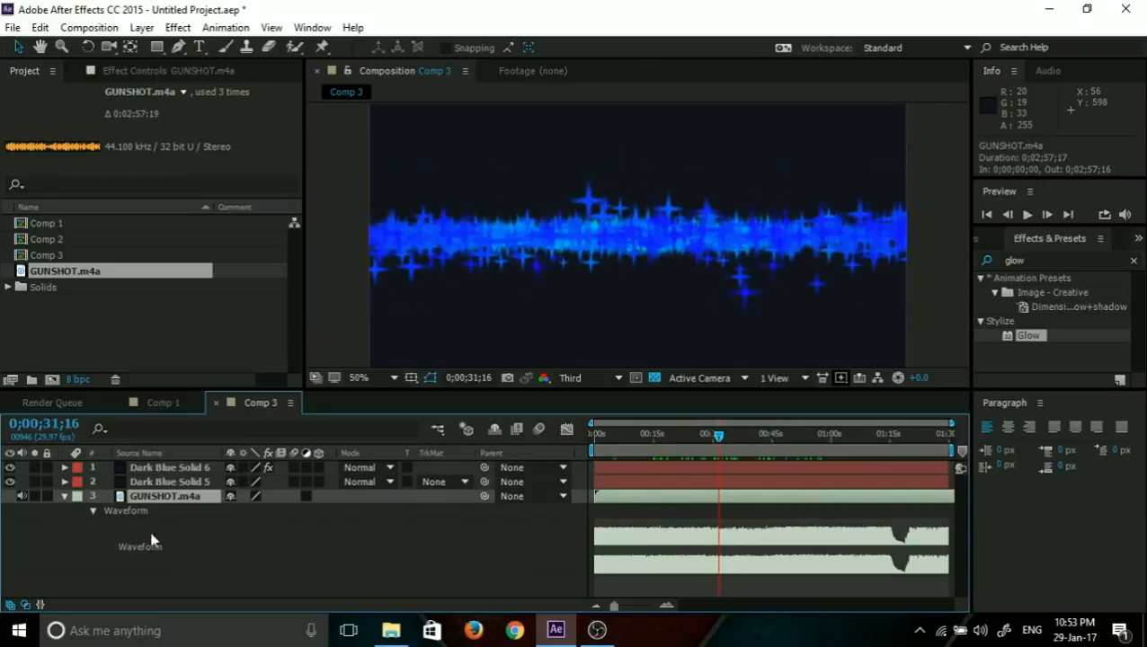
left_click(65, 495)
Convert the GUNSHOT.m4a layer's audio to keyframes with the Keyframe Assistant.
right_click(143, 497)
left_click(116, 513)
right_click(143, 499)
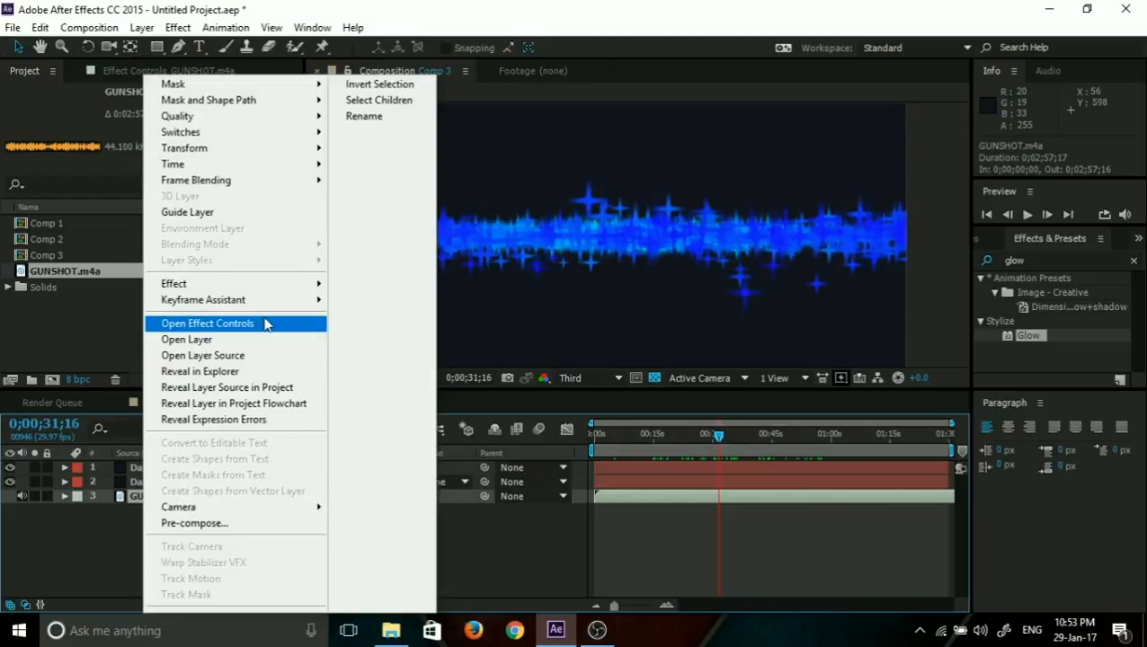
mouse_move(261, 308)
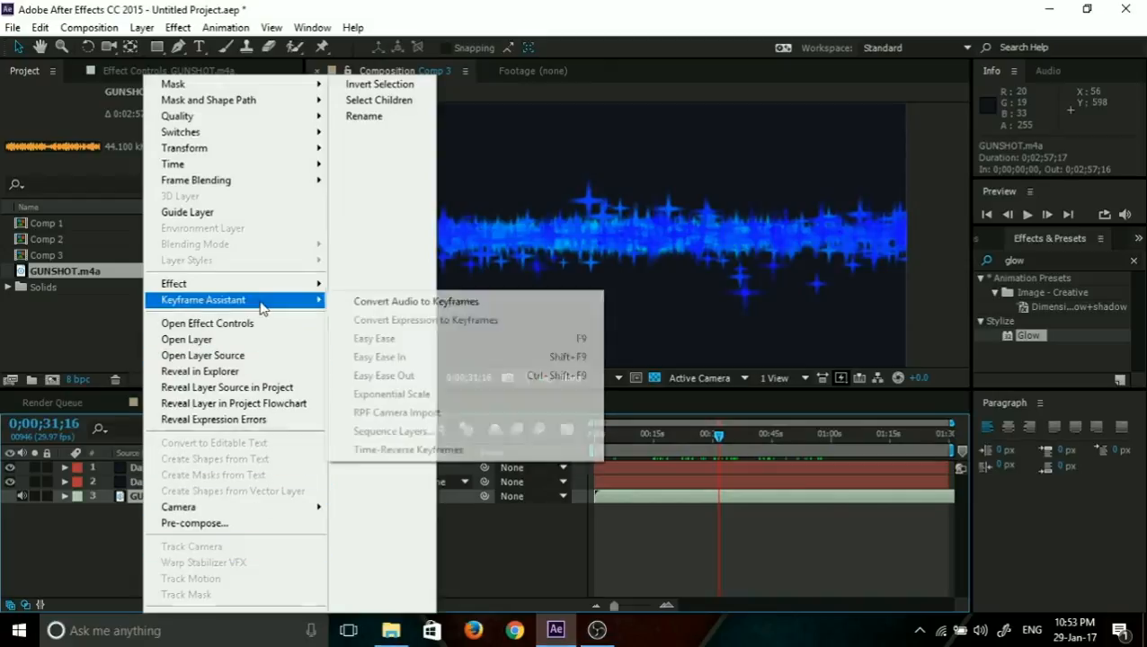
left_click(369, 305)
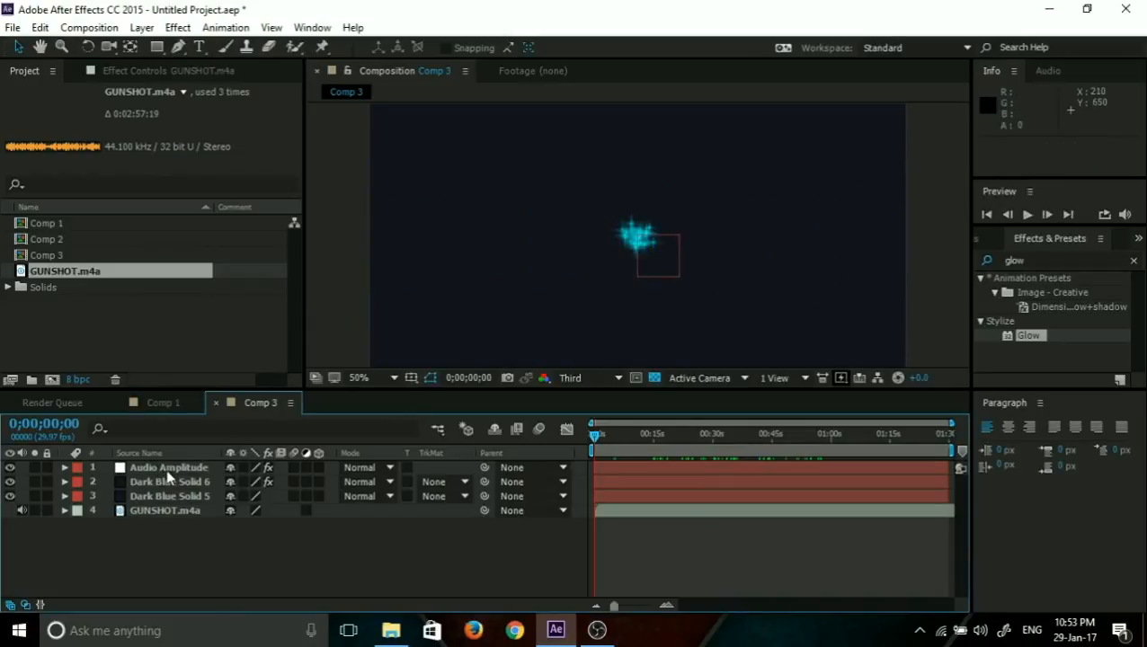
Expand the Both Channels effect of the Audio Amplitude layer and show its Slider keyframes in the Graph Editor.
left_click(167, 475)
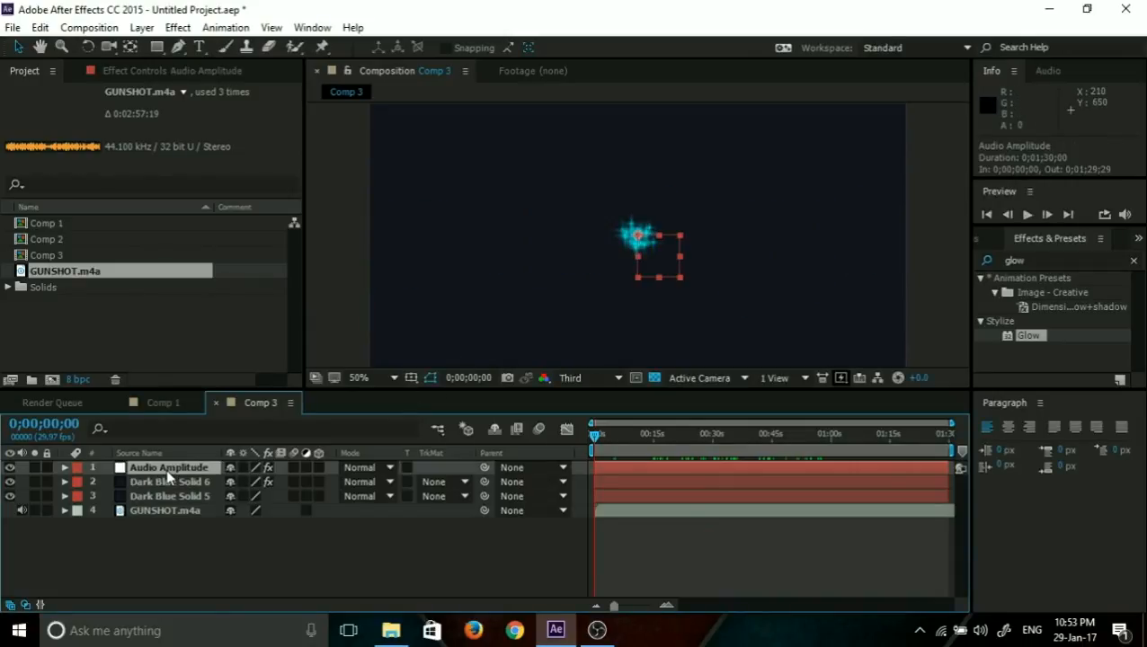
left_click(63, 467)
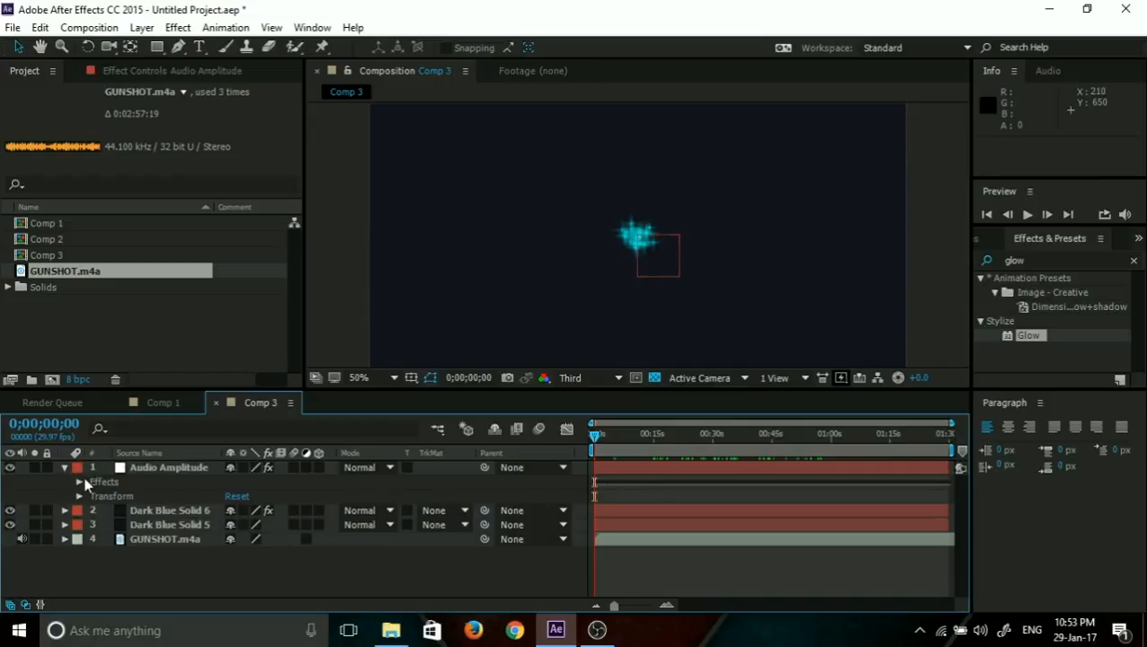
left_click(79, 482)
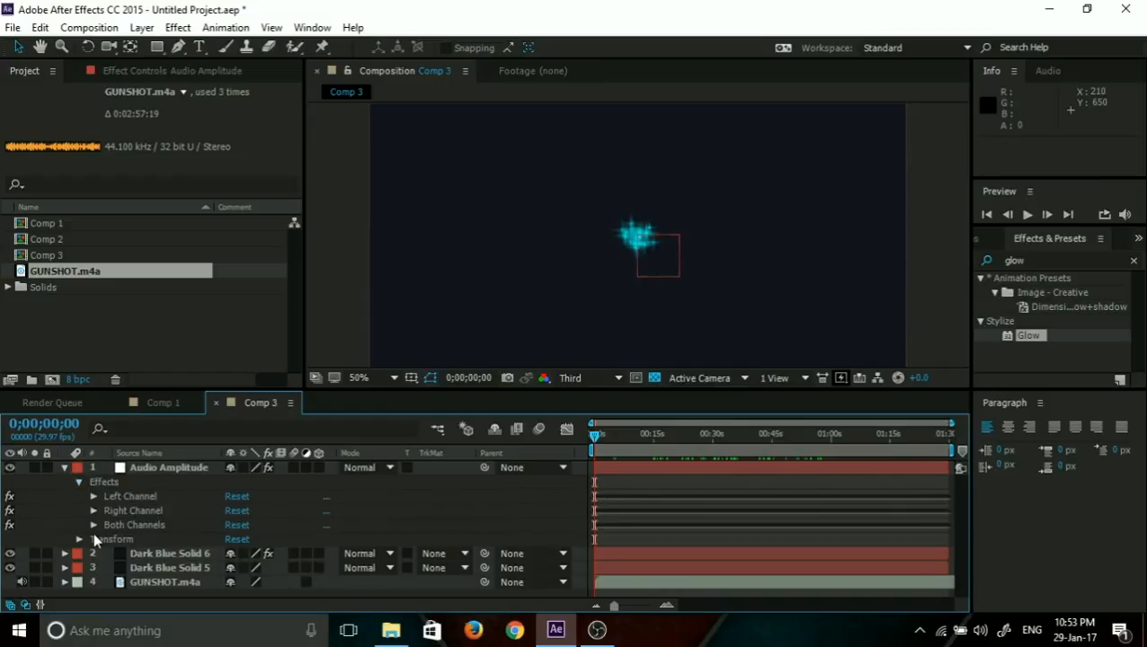
left_click(93, 525)
scroll(174, 520, "down", 1)
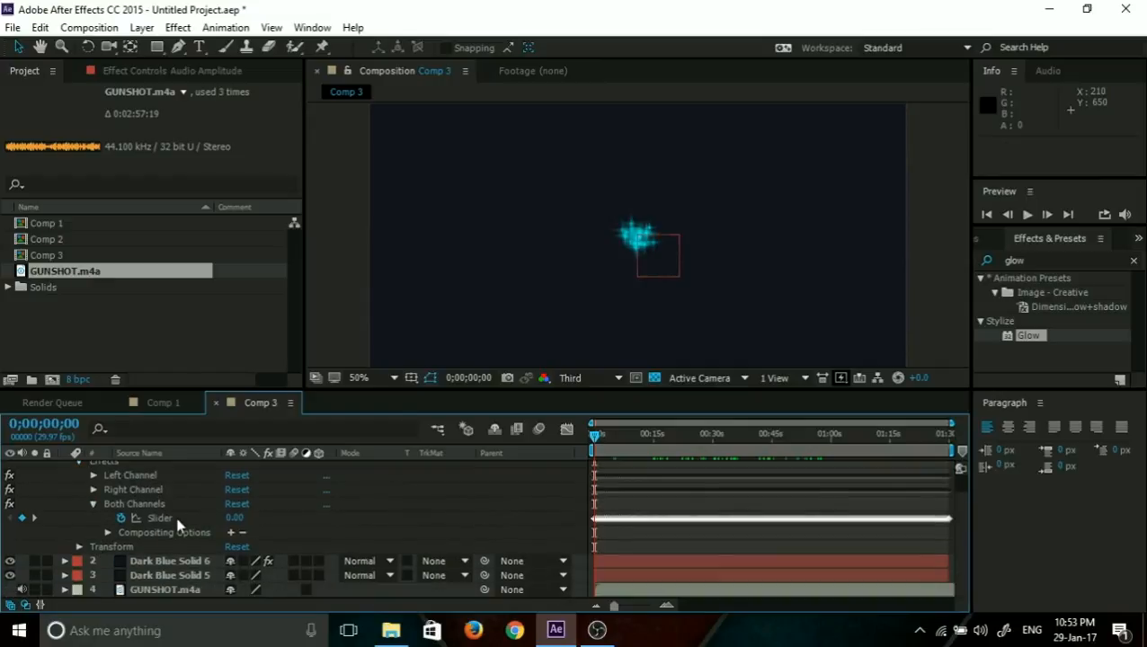
left_click(166, 521)
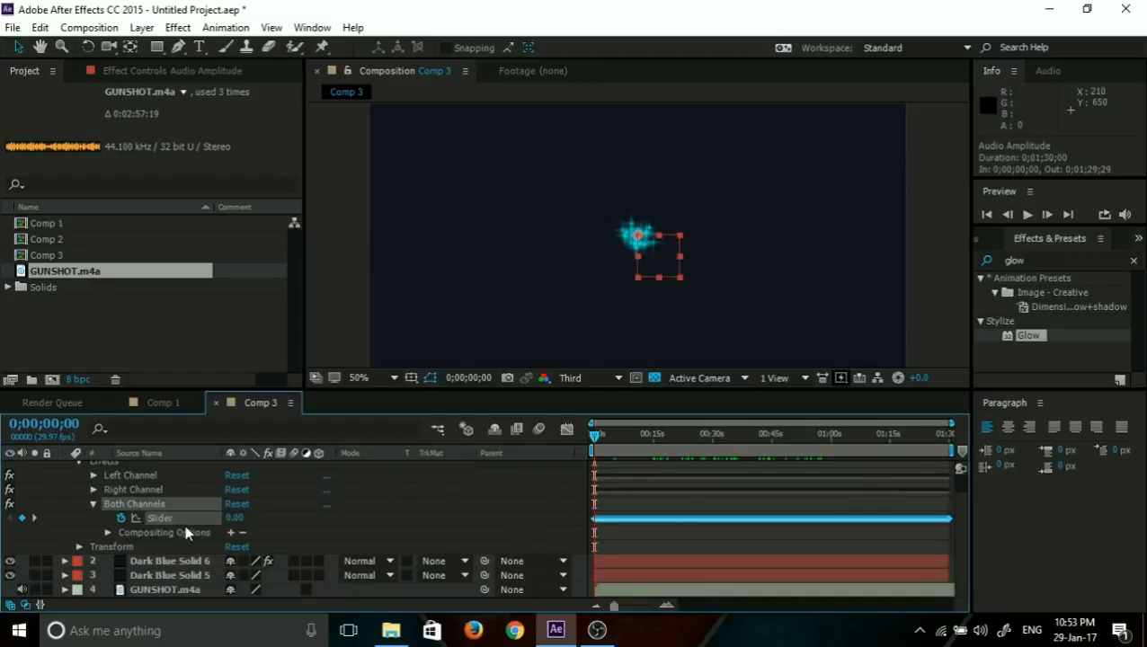
left_click(572, 430)
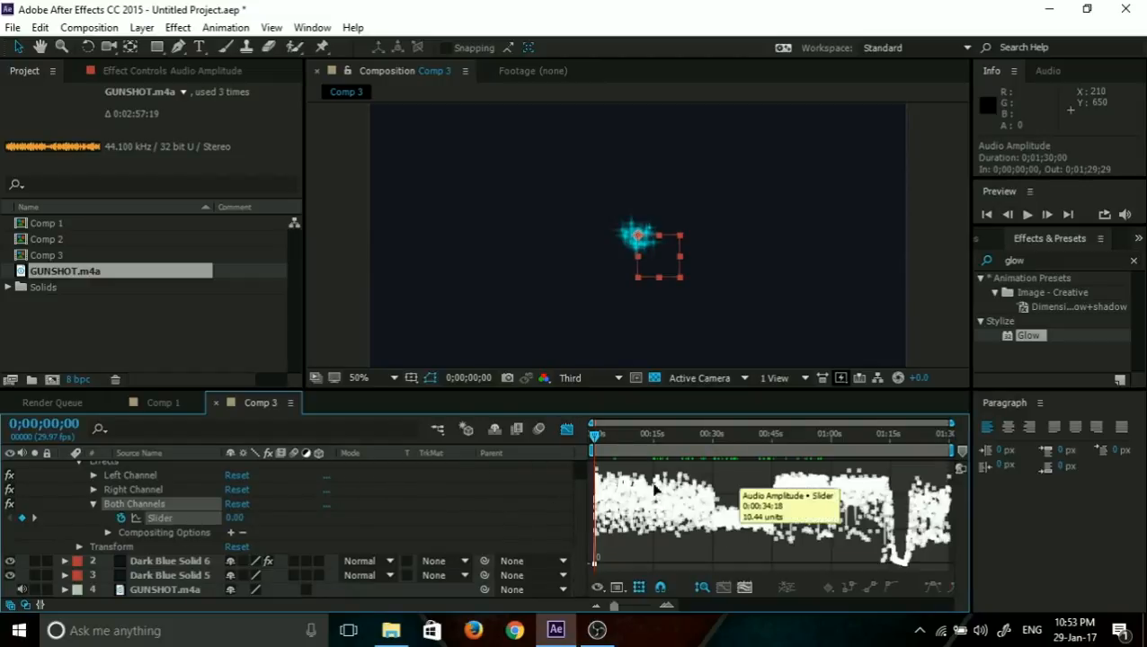
Scrub through the Slider's amplitude graph, collapse the Audio Amplitude layer, and close the Graph Editor.
left_click_drag(595, 437, 636, 445)
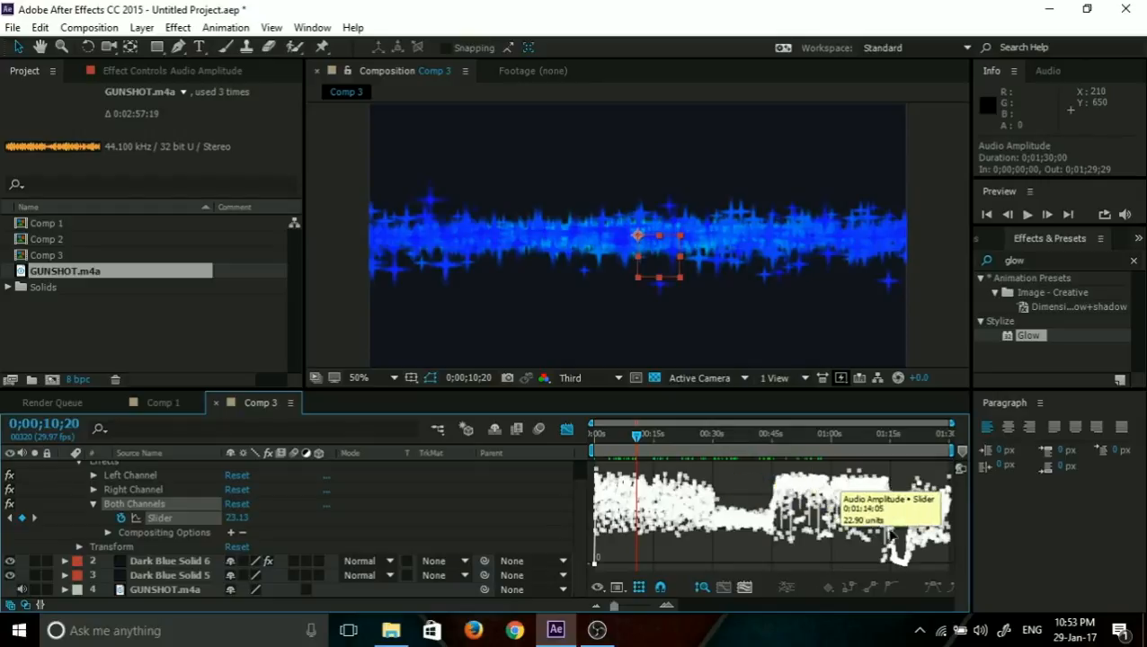
left_click_drag(652, 447, 618, 447)
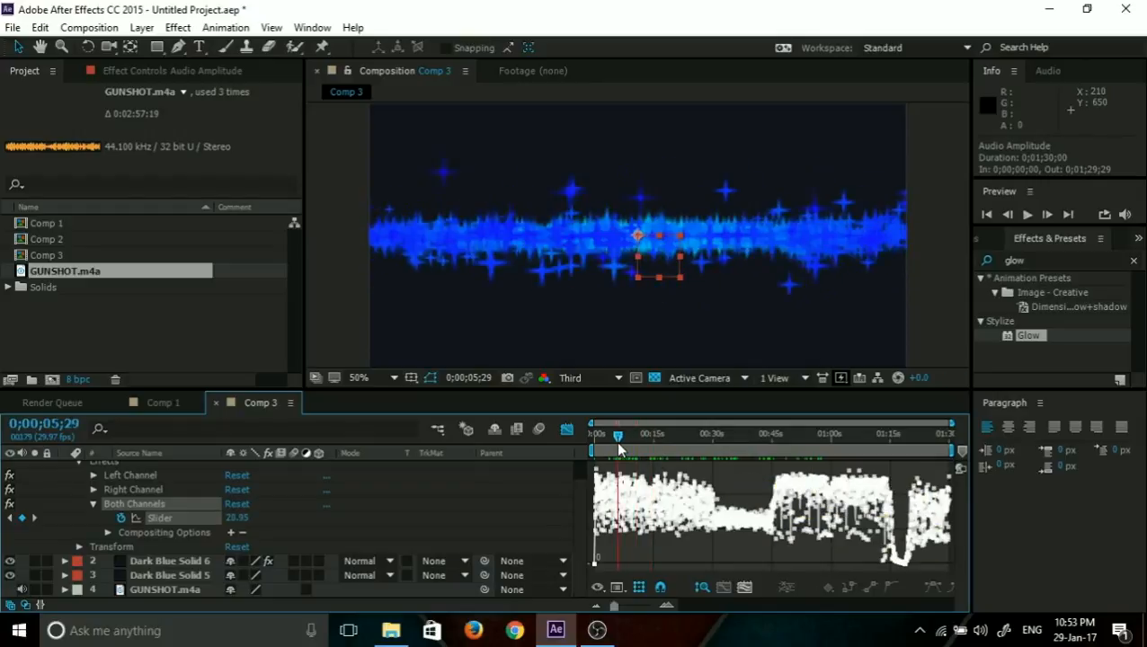
scroll(205, 476, "up", 2)
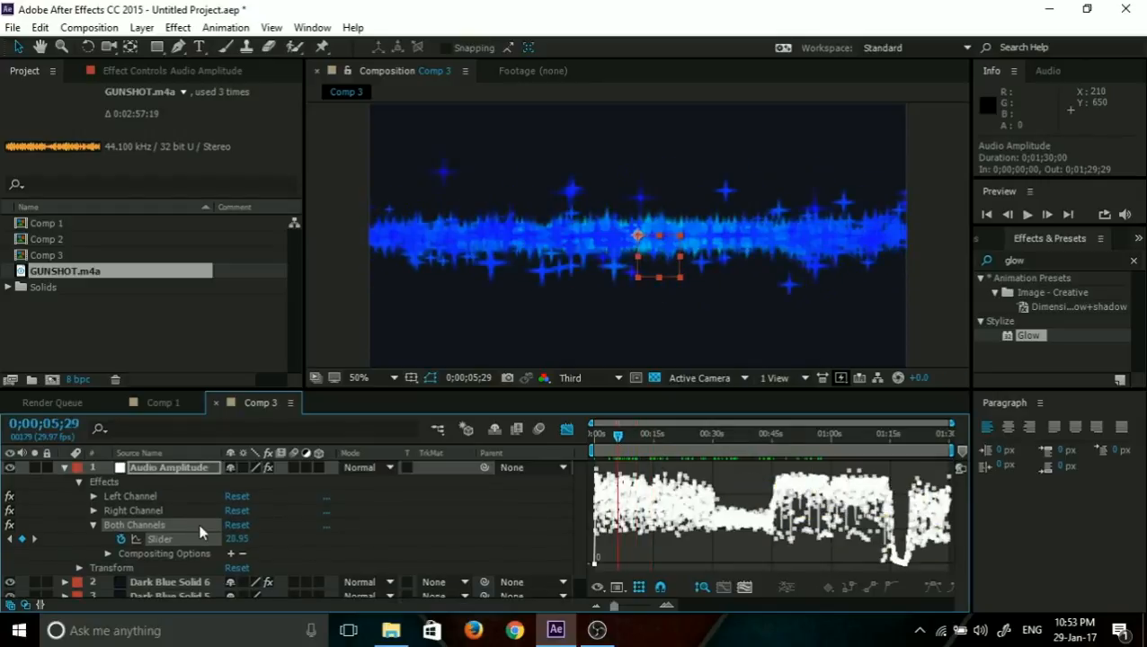
left_click(67, 468)
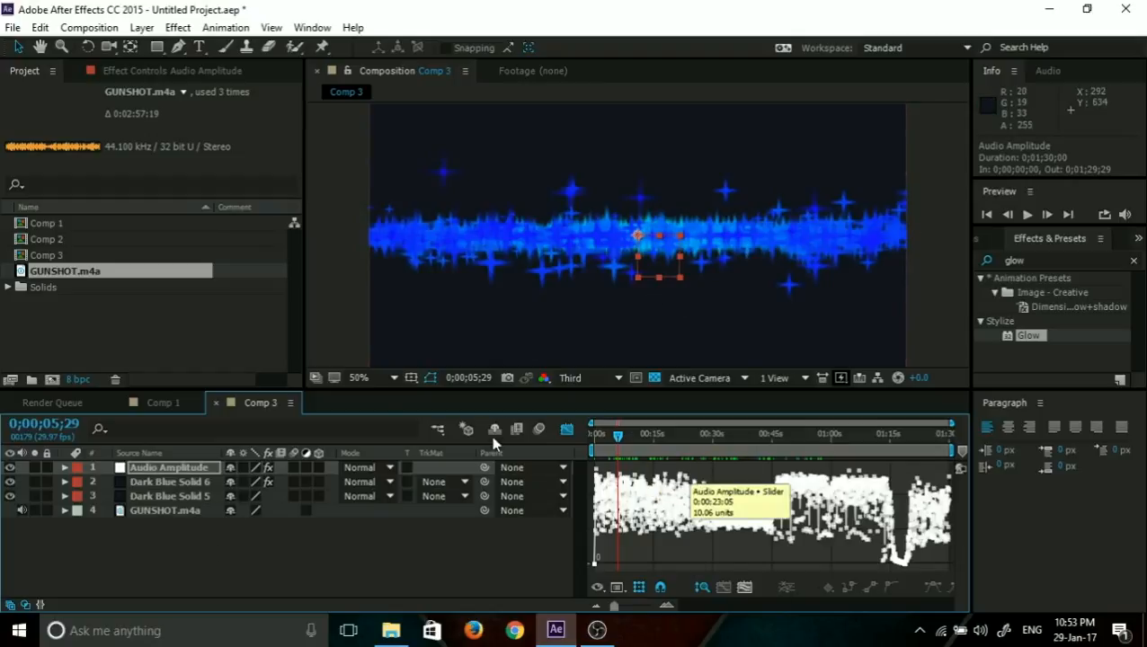
left_click(567, 428)
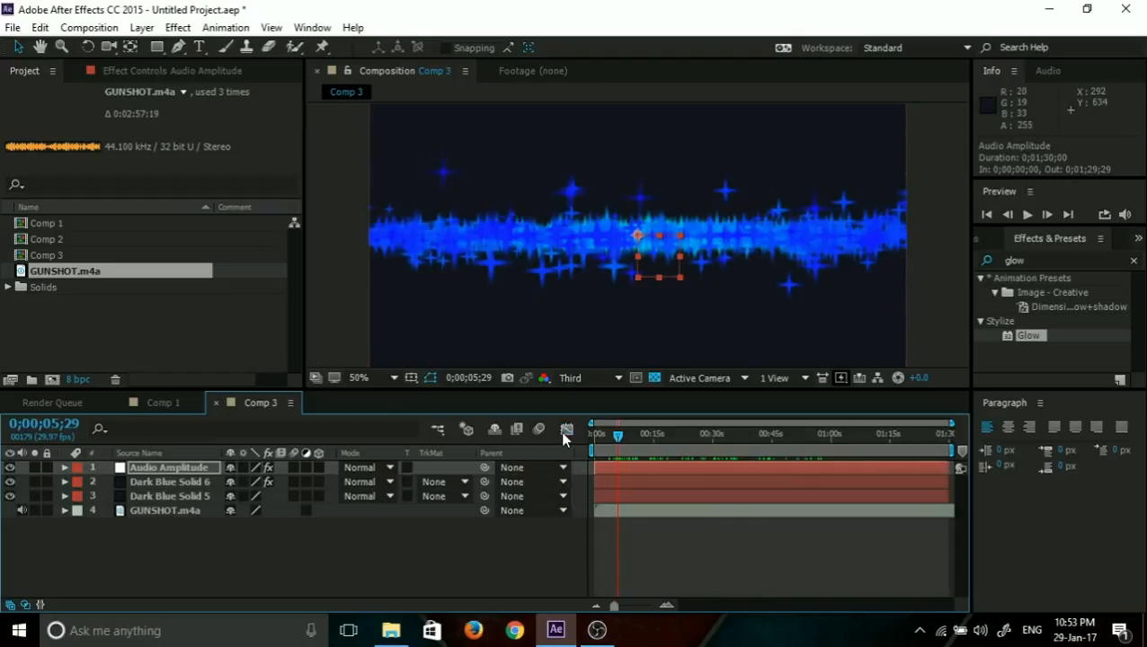
Expand the CC Particle World properties of Dark Blue Solid 6 in the timeline and select that layer.
left_click(64, 483)
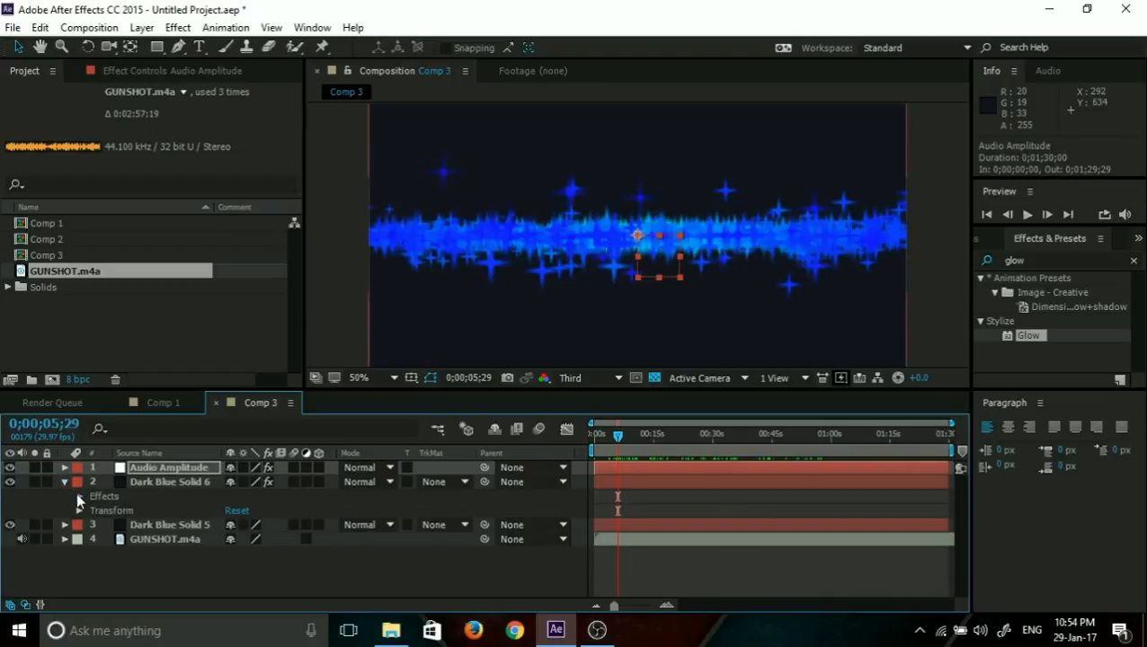
left_click(79, 496)
left_click(94, 511)
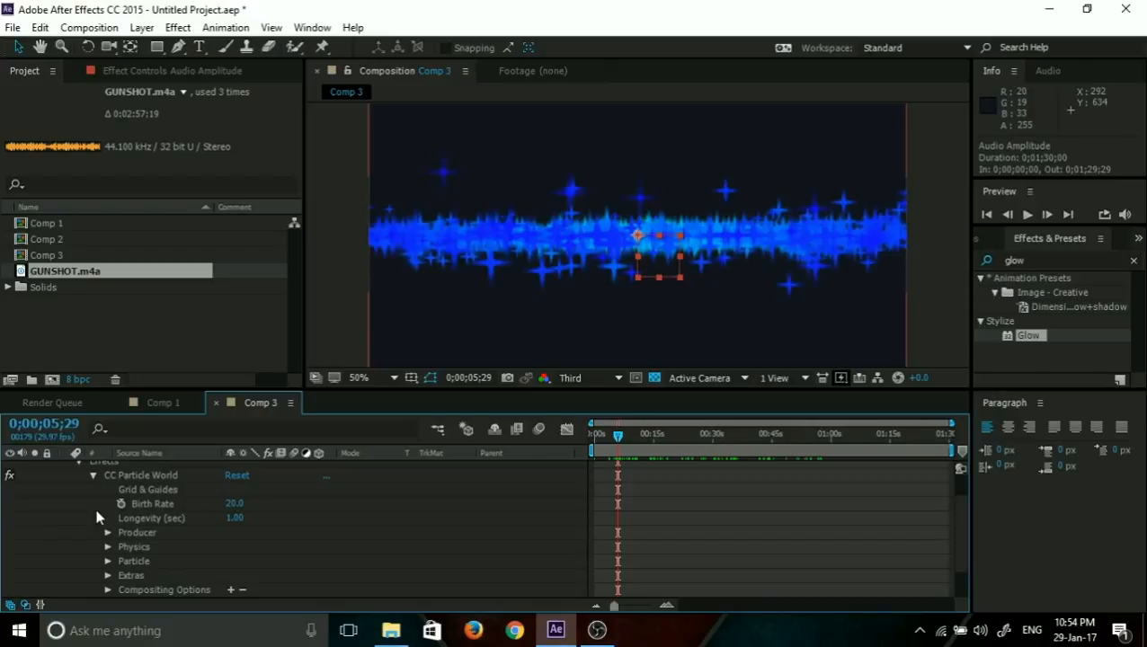
scroll(117, 504, "down", 2)
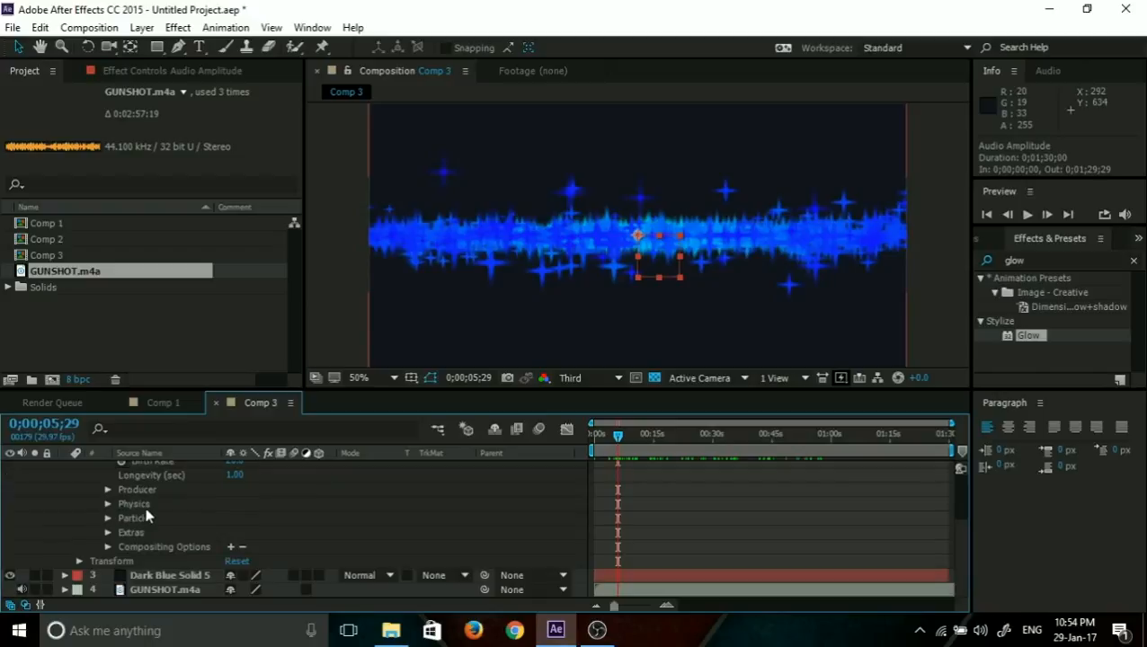
scroll(148, 513, "up", 2)
scroll(153, 515, "up", 2)
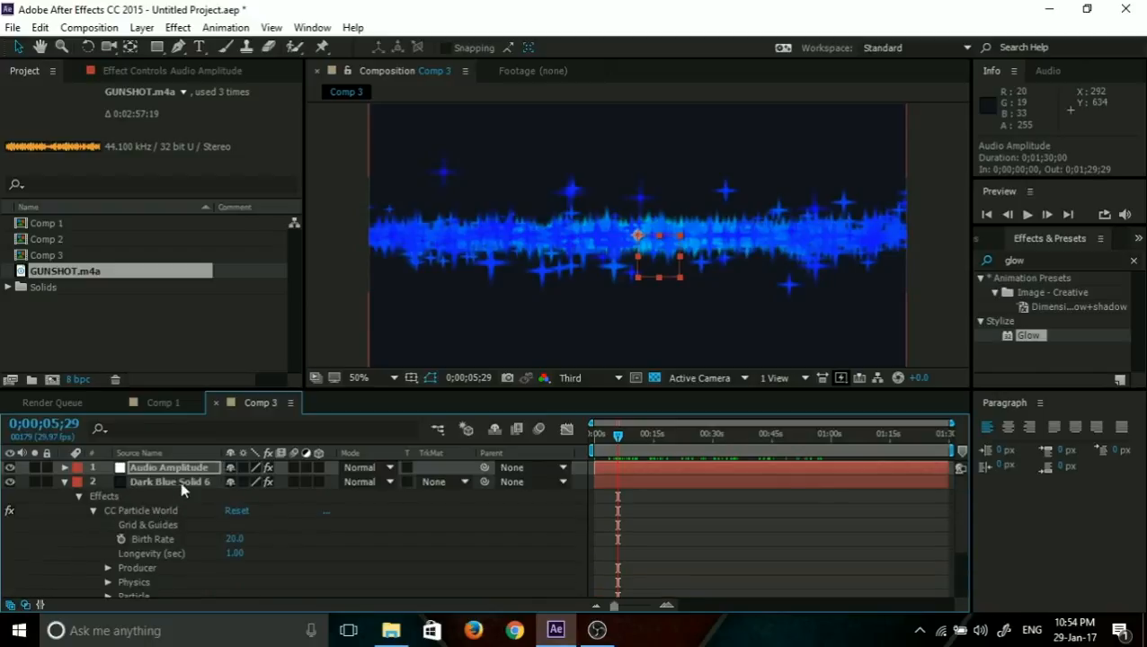
left_click(175, 481)
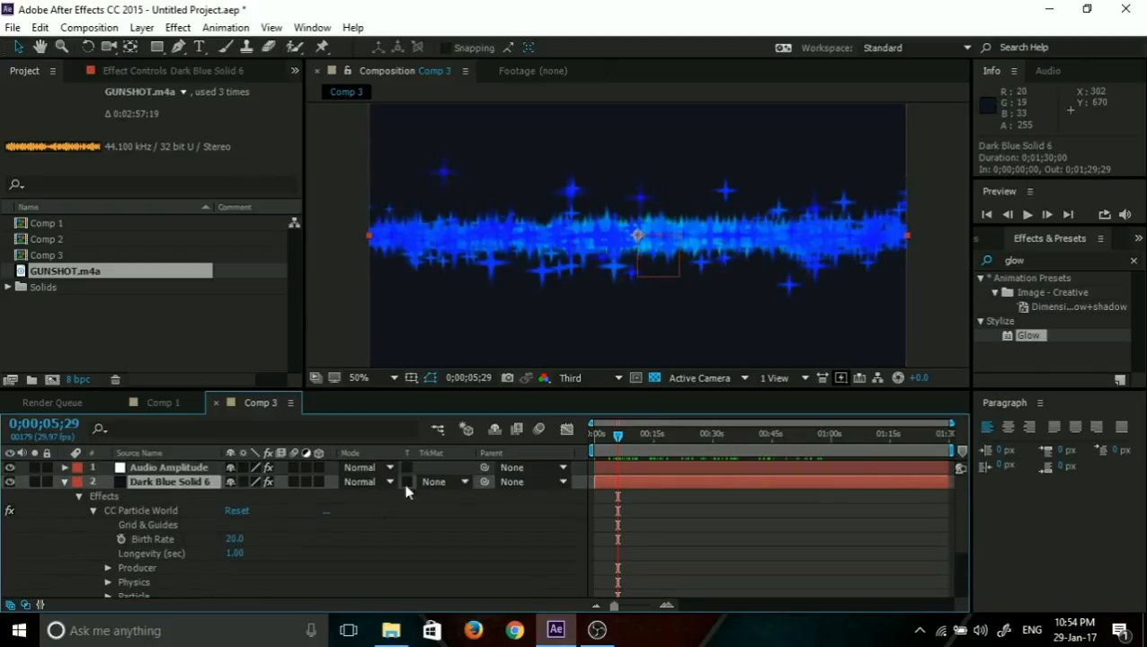
Expand the Particle group of CC Particle World on Dark Blue Solid 6 and bring its Size Variation property into view.
scroll(130, 537, "down", 2)
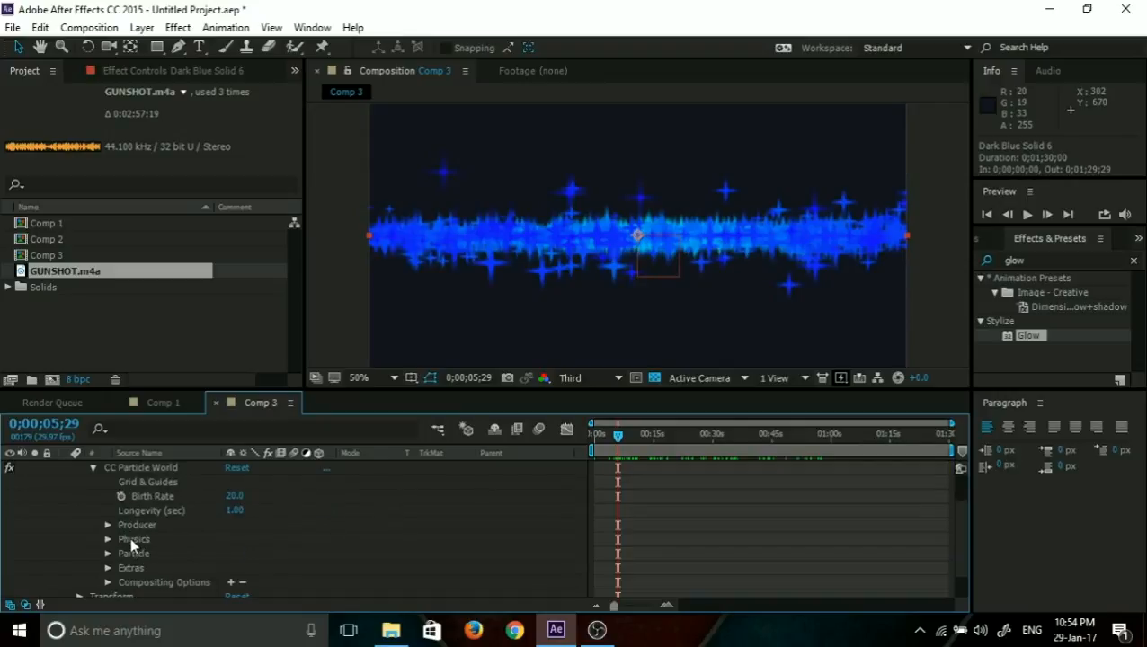
scroll(80, 486, "up", 2)
left_click(130, 511)
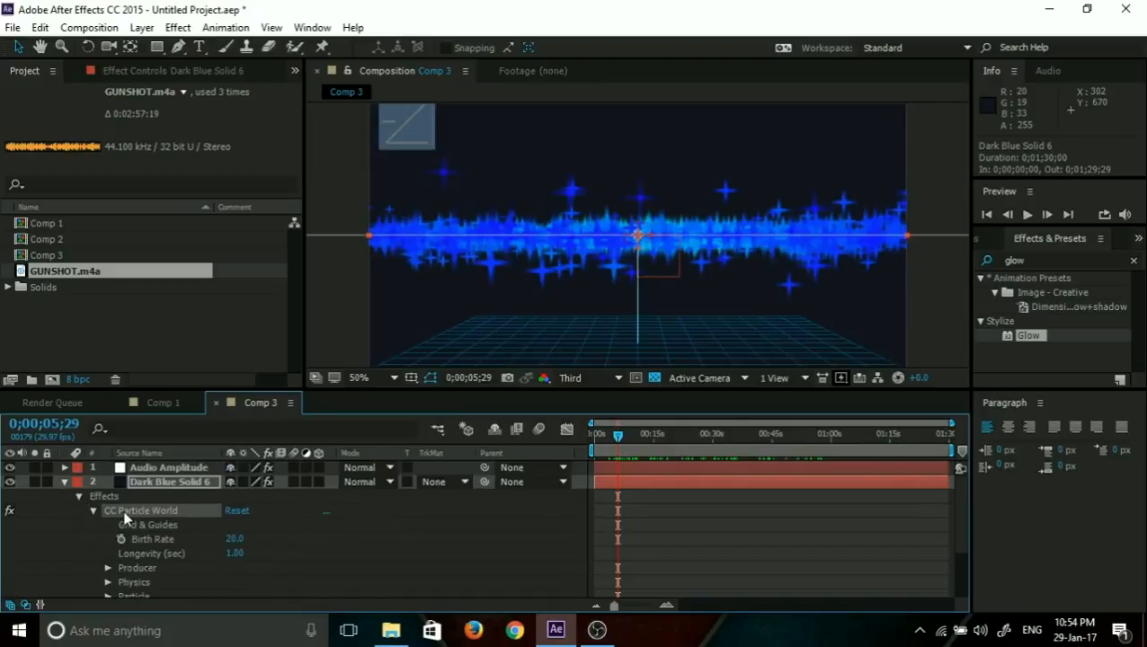
scroll(202, 513, "down", 2)
scroll(206, 508, "down", 2)
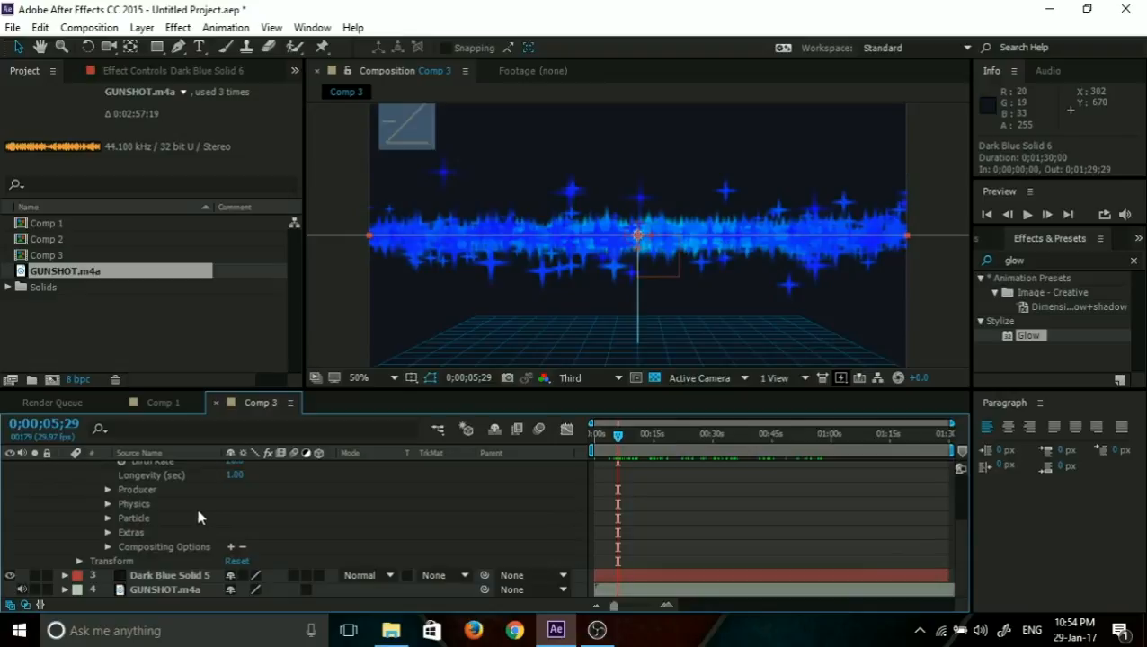
left_click(108, 519)
scroll(239, 562, "down", 1)
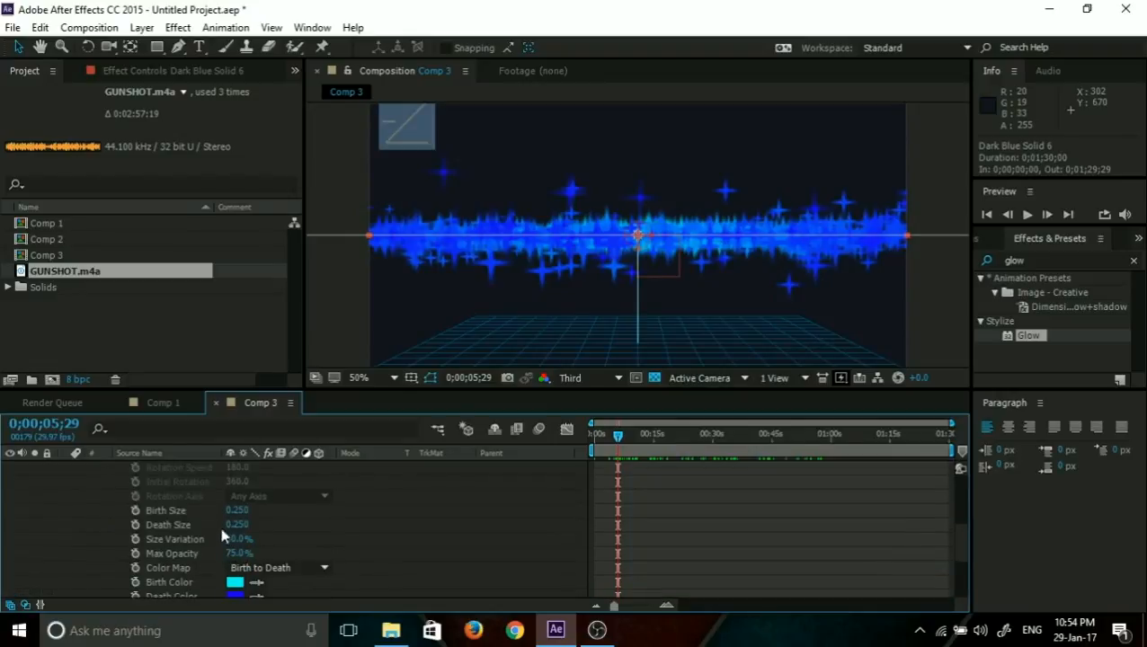
scroll(198, 550, "down", 2)
scroll(189, 562, "down", 2)
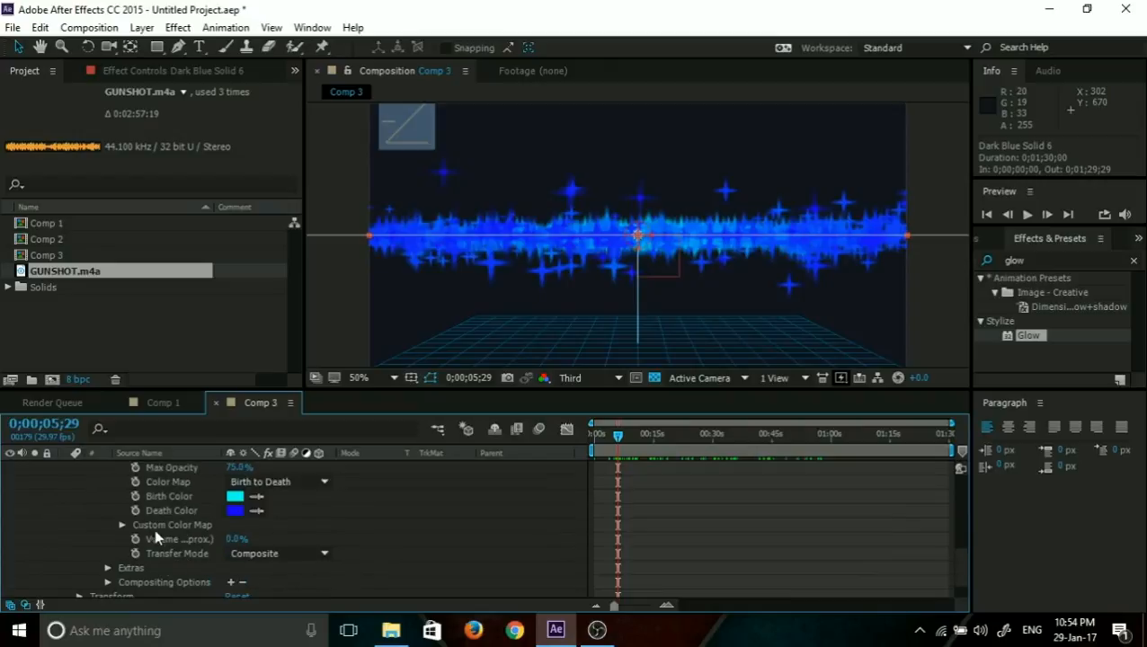
scroll(154, 528, "up", 2)
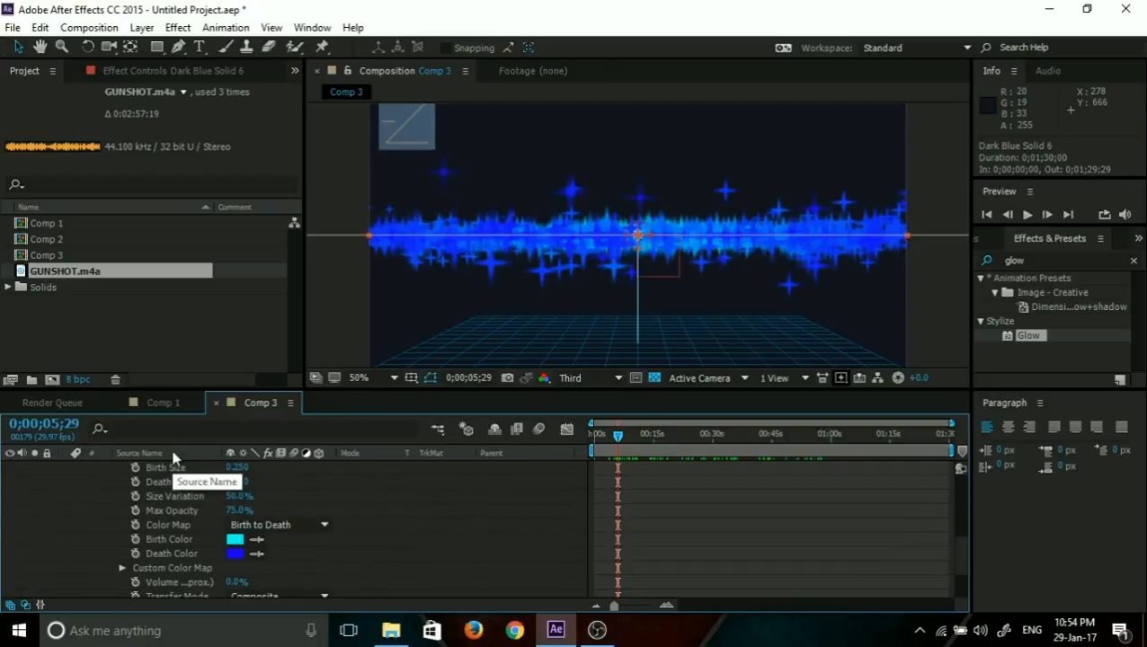
Add an expression to the Size Variation property, leaving its default text in place.
left_click(136, 496, "alt")
left_click_drag(765, 519, 763, 579)
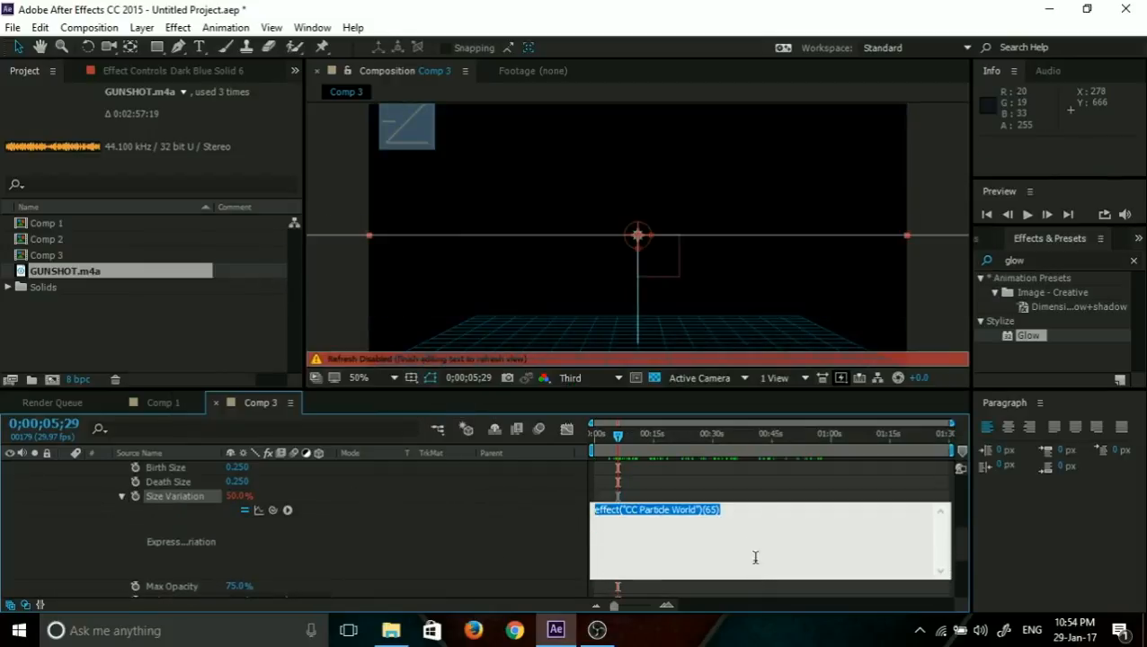
left_click(677, 539)
double_click(722, 514)
left_click_drag(710, 520, 677, 533)
left_click(665, 540)
left_click(769, 516)
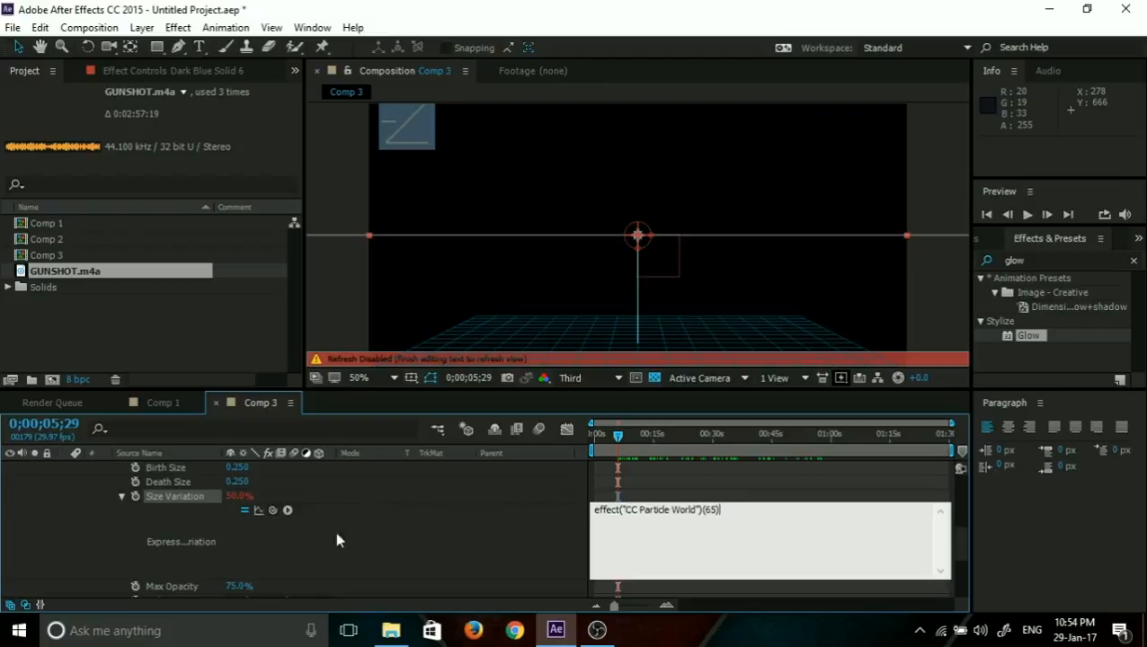
left_click(283, 536)
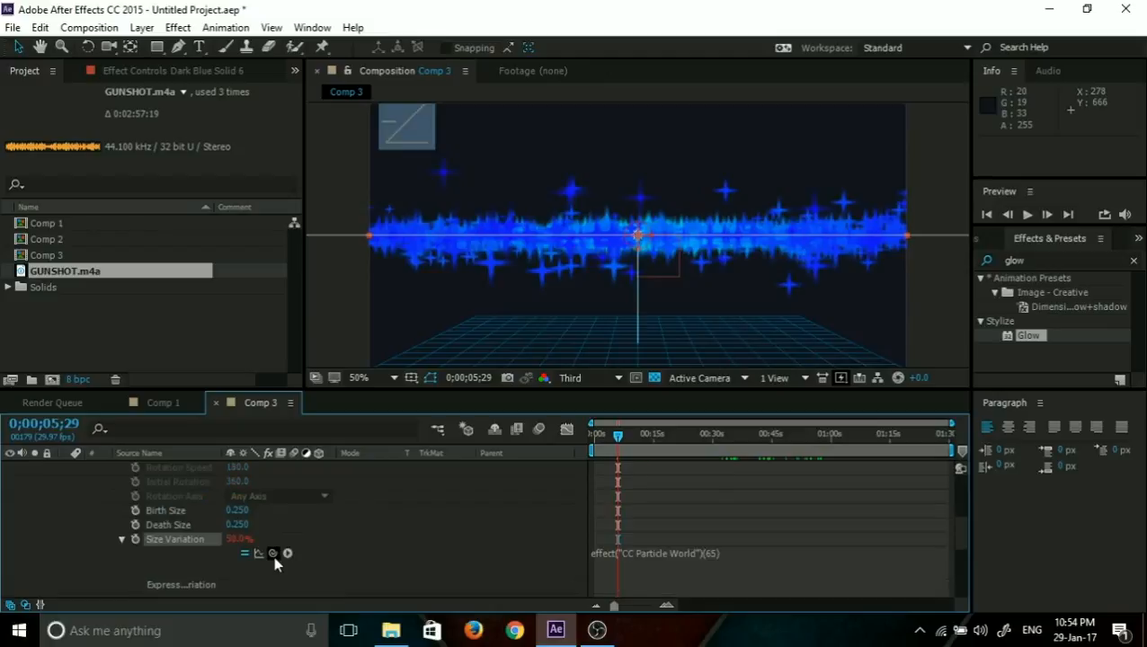
Link the Size Variation expression to the Both Channels Slider of the Audio Amplitude layer and scrub to 0;00;21;29.
left_click_drag(273, 555, 310, 537)
scroll(275, 536, "up", 1)
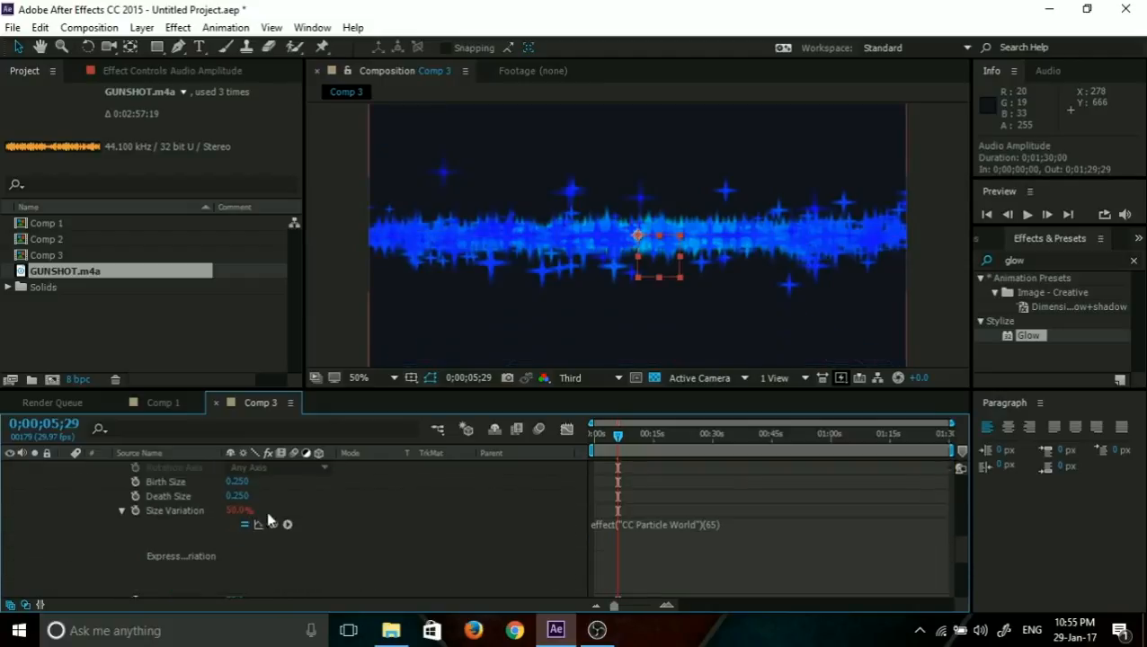
left_click_drag(275, 524, 177, 530)
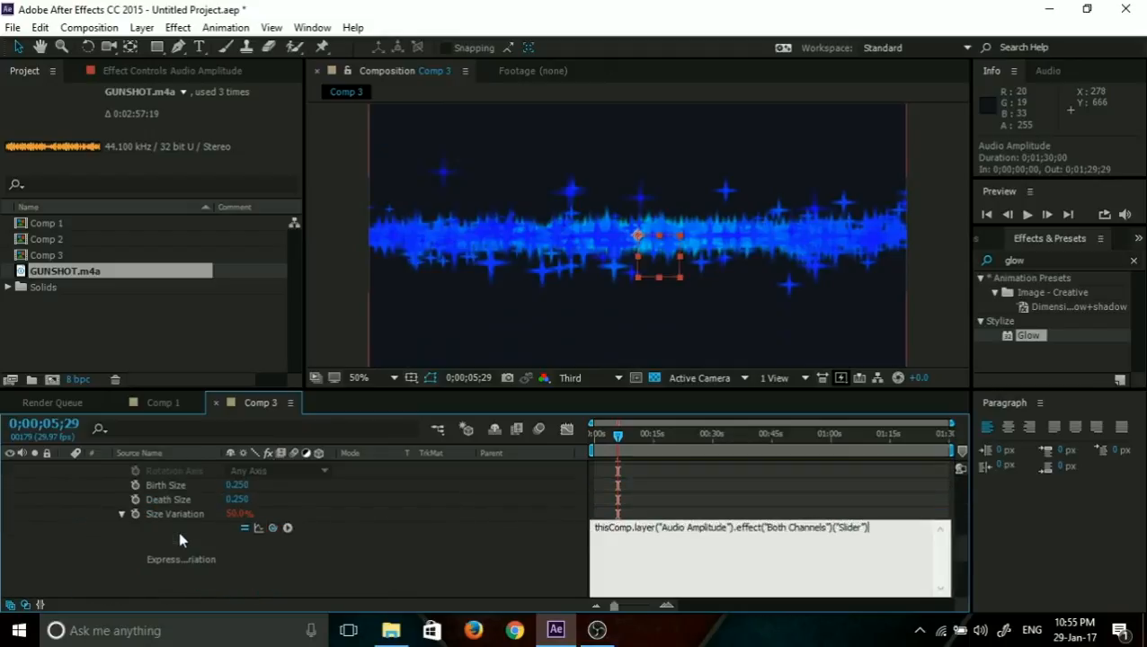
left_click(370, 551)
left_click(681, 528)
left_click(787, 501)
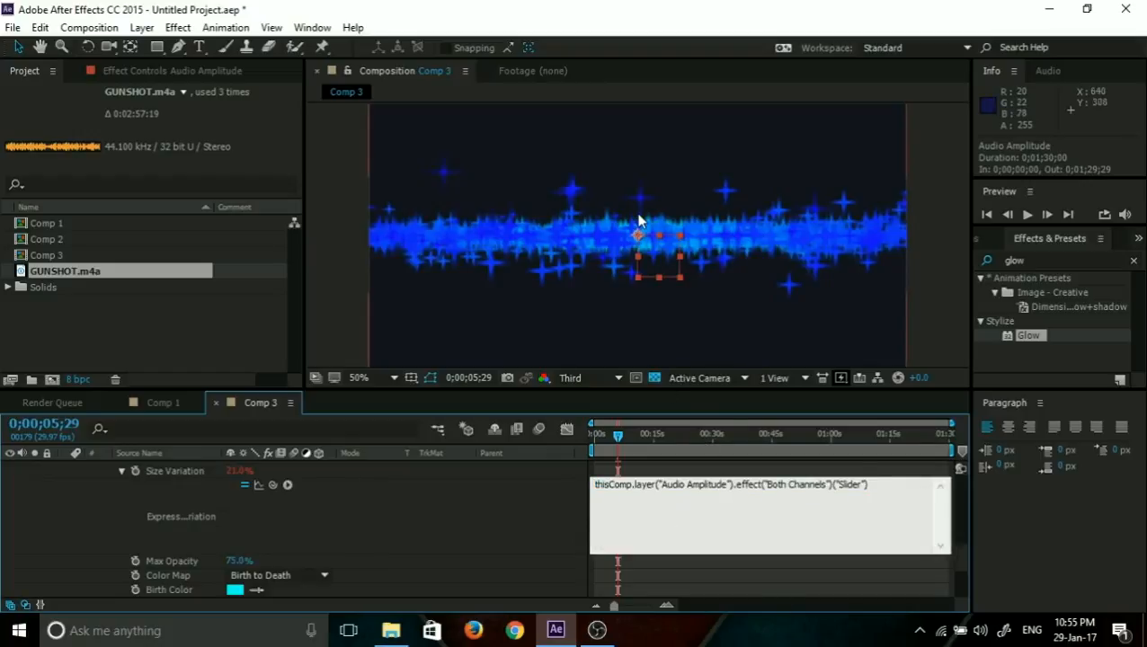
left_click(618, 425)
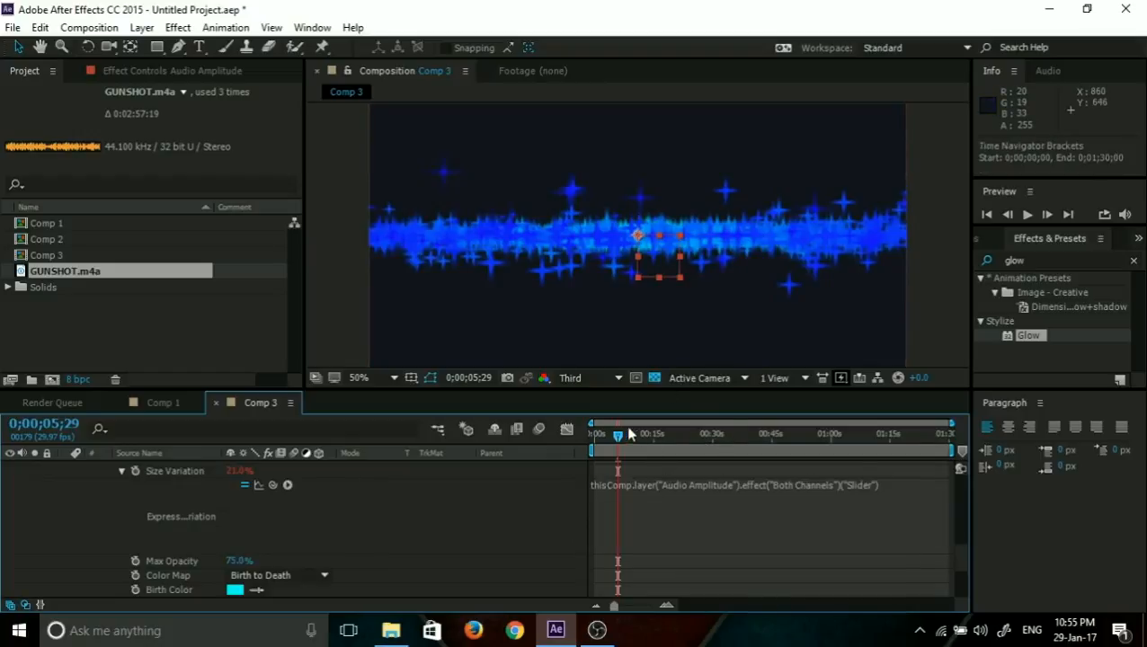
left_click_drag(620, 438, 680, 439)
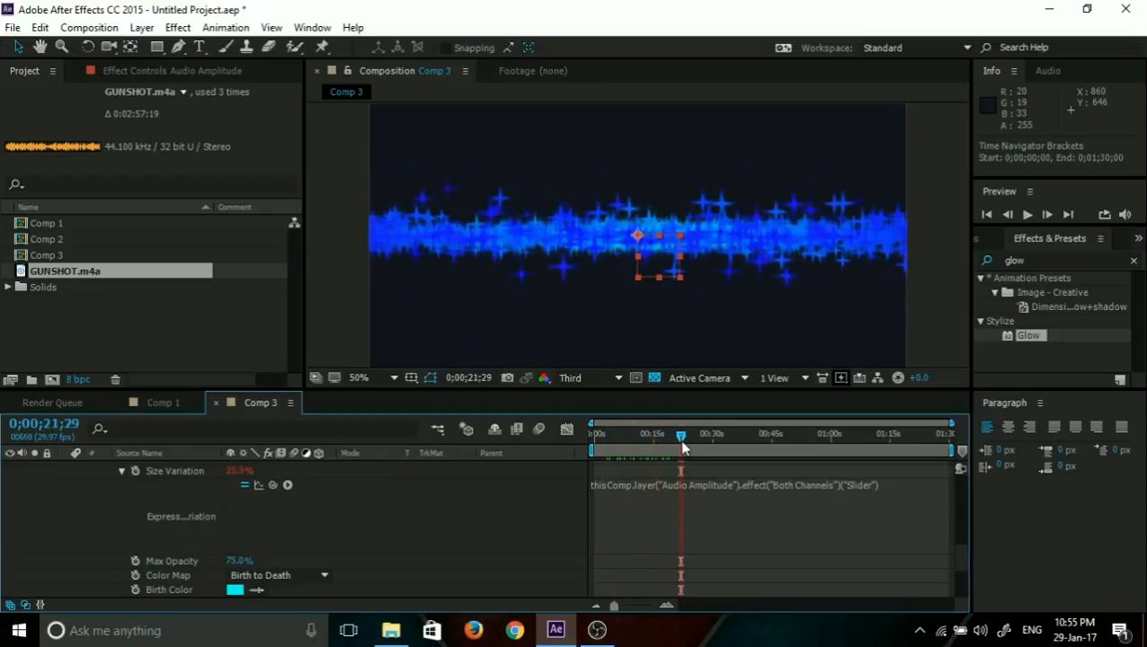
Assign the Slider reference in the Size Variation expression to a variable by putting "x=" in front of it.
left_click(718, 503)
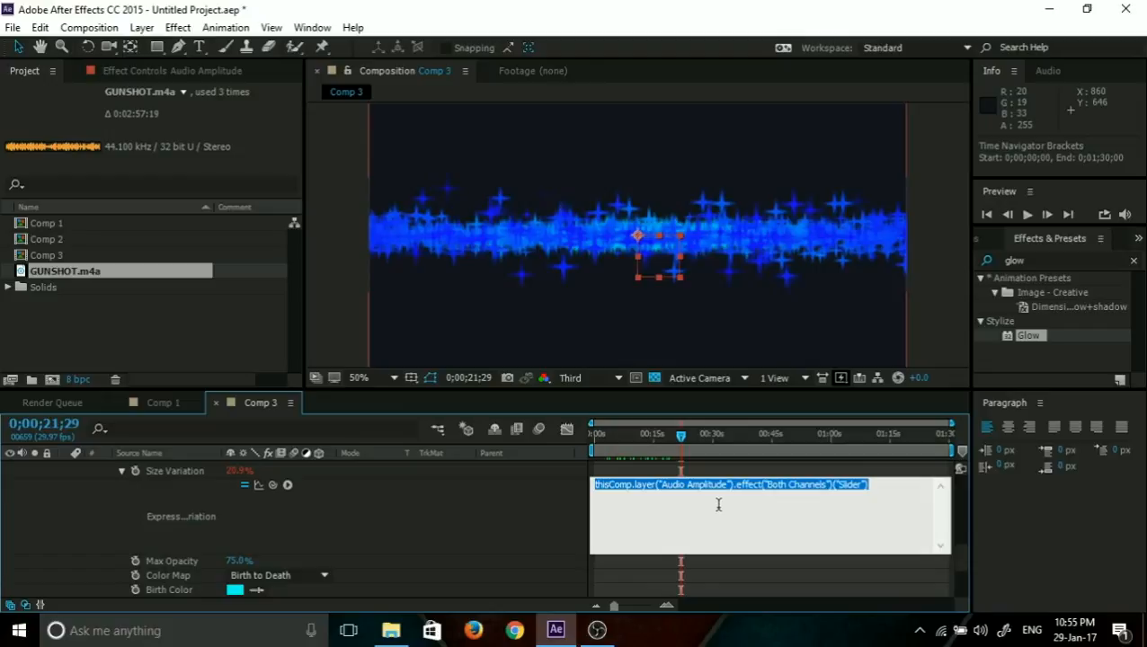
left_click(705, 515)
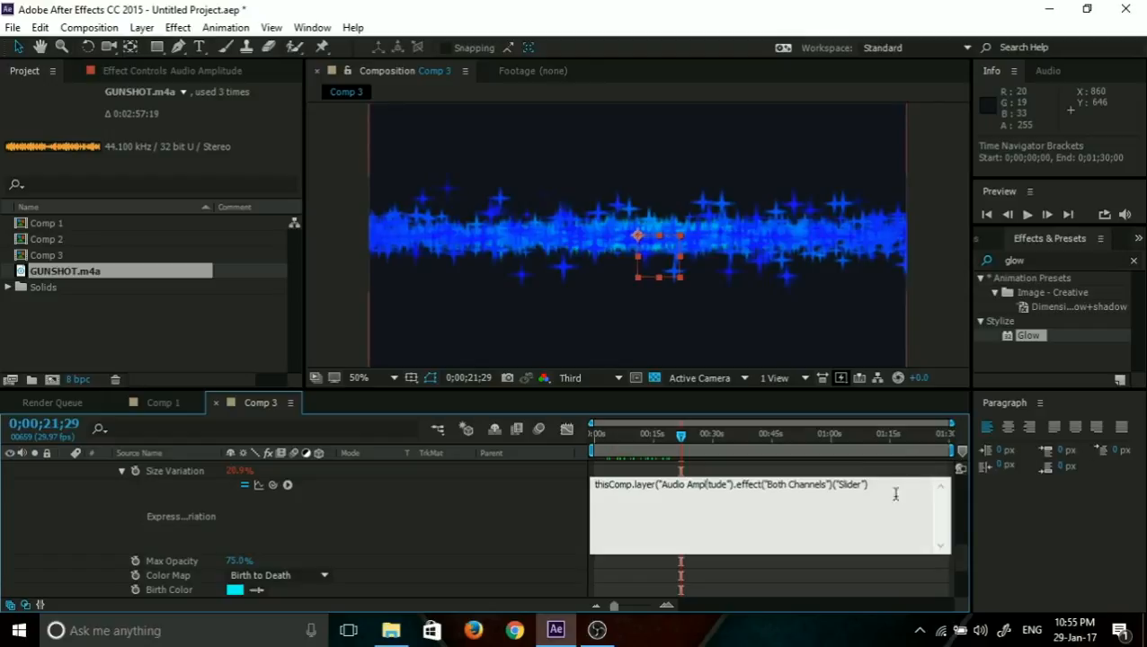
left_click(610, 484)
left_click_drag(866, 485, 592, 468)
left_click(617, 506)
type("x=")
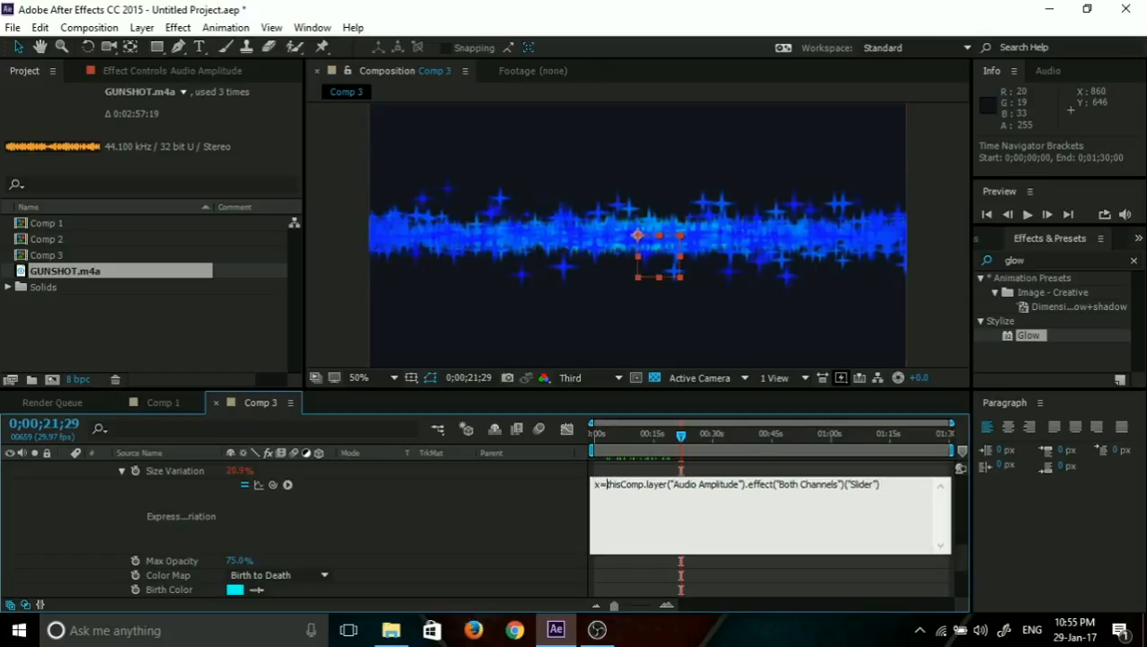
Extend the Size Variation expression with the lines "if(x>50);" and "{ x=x*50; }", and apply it.
left_click(899, 484)
type("i")
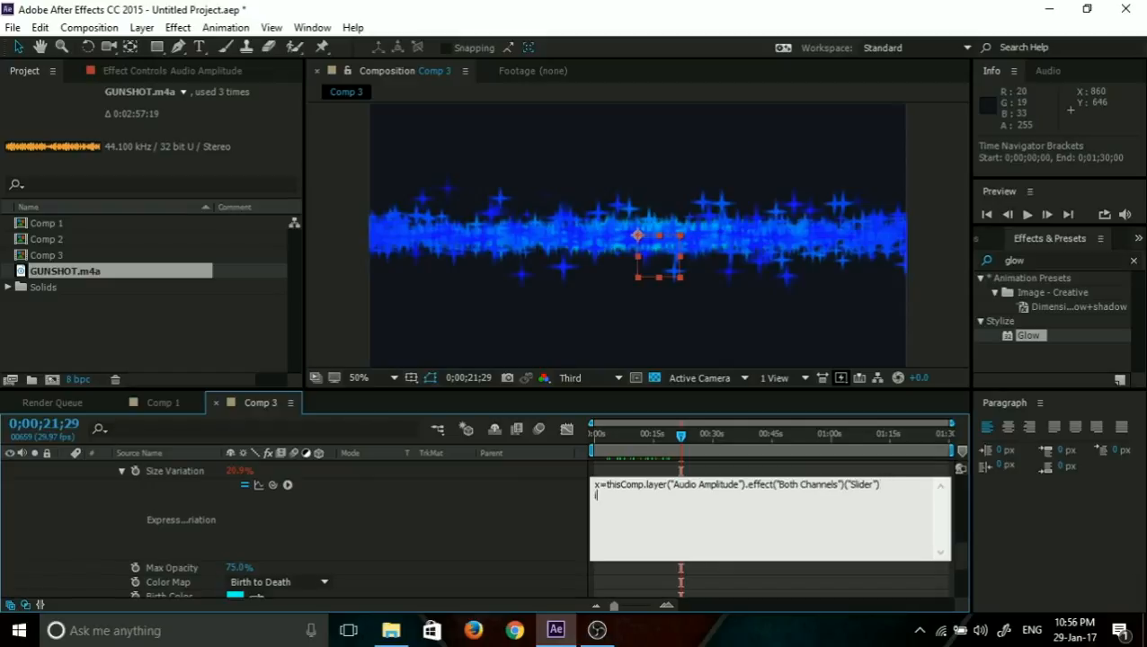
type("f(x>50);")
key("Return")
type("{}")
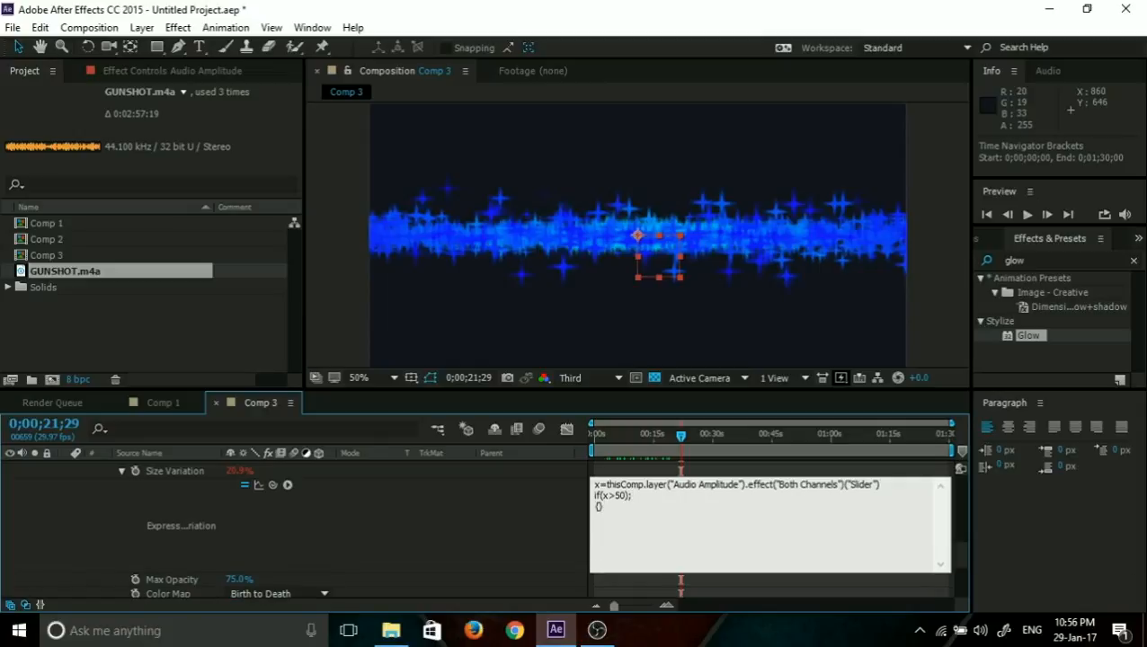
key("Return")
key("Return")
type("x=x*50;")
left_click(631, 446)
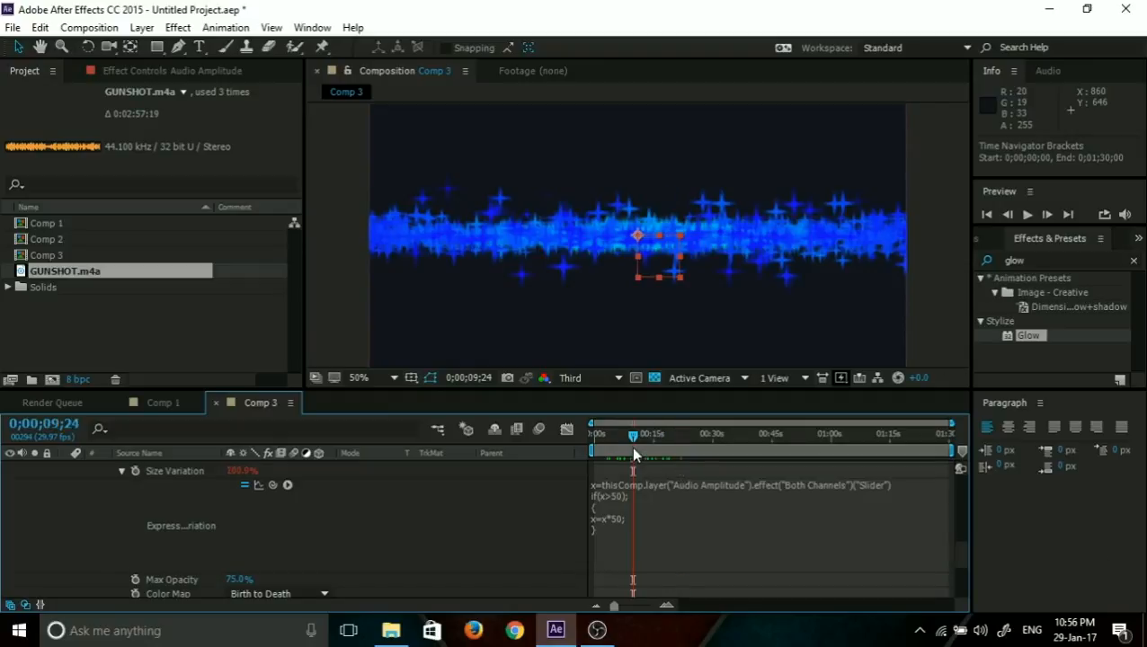
Review the lines of the Size Variation expression, close it, and check the particles at 0;00;14;02.
left_click(611, 479)
left_click(620, 482)
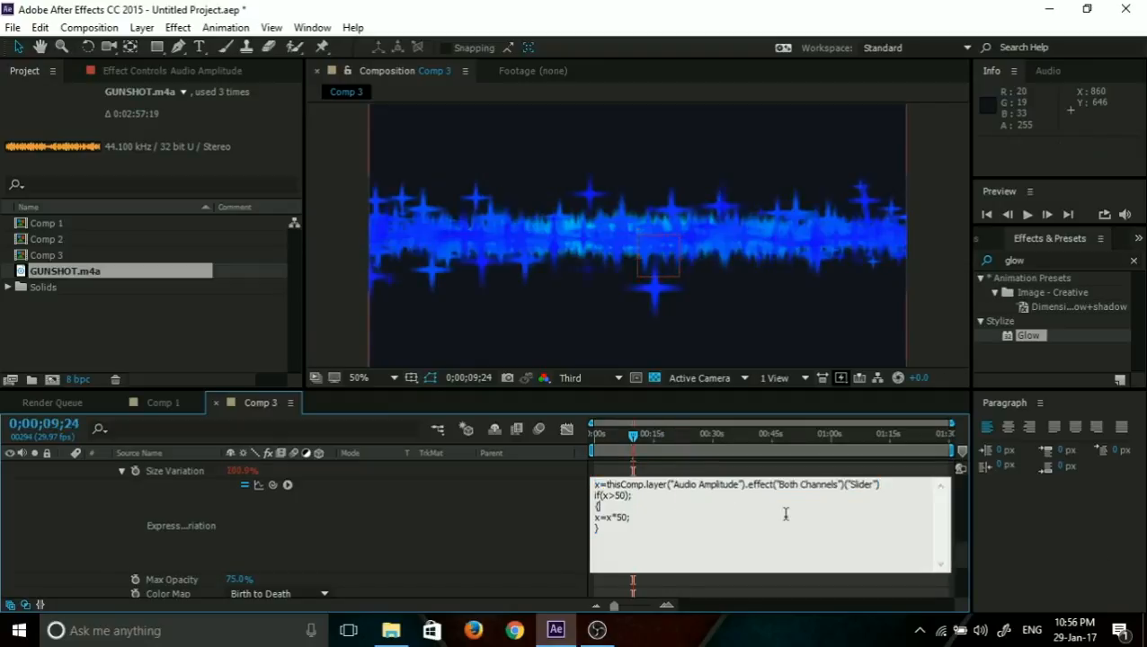
left_click_drag(894, 484, 593, 484)
left_click(598, 506)
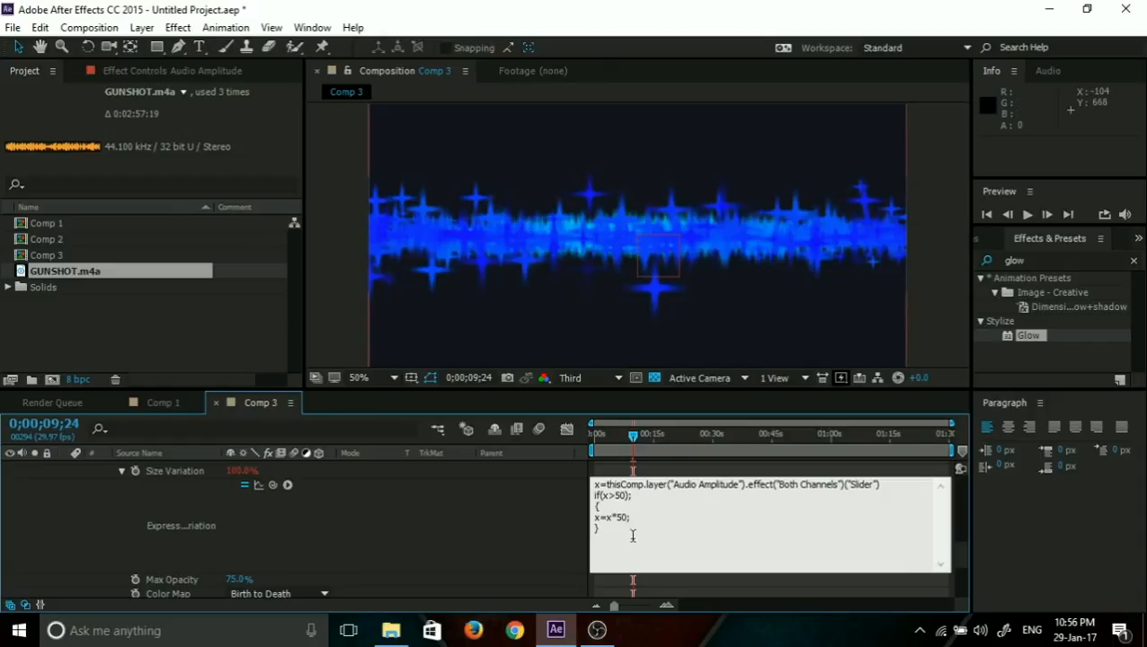
left_click(644, 445)
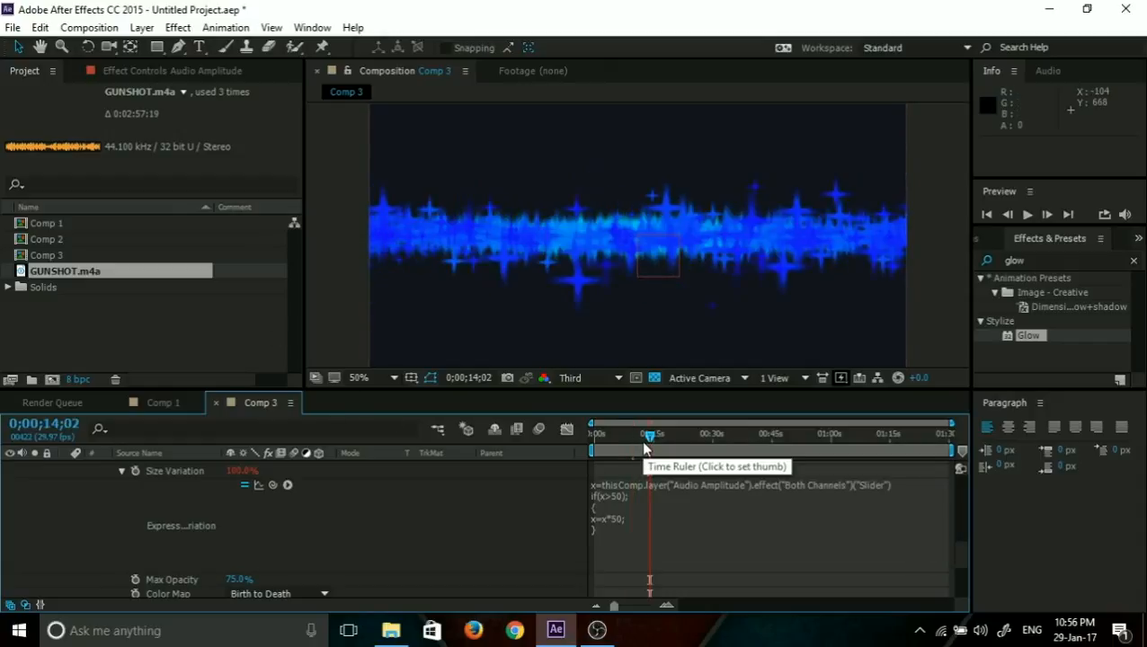
Preview Comp 3 from the first frame, stop playback, and move the playhead to 0;00;05;16.
scroll(463, 540, "up", 2)
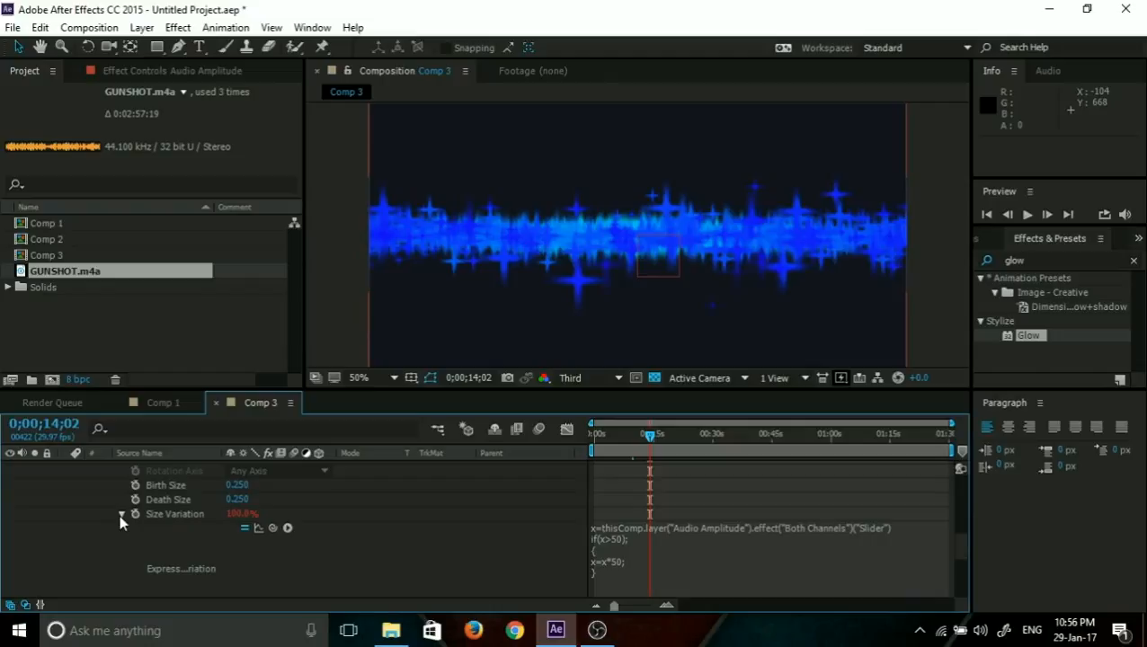
key("Home")
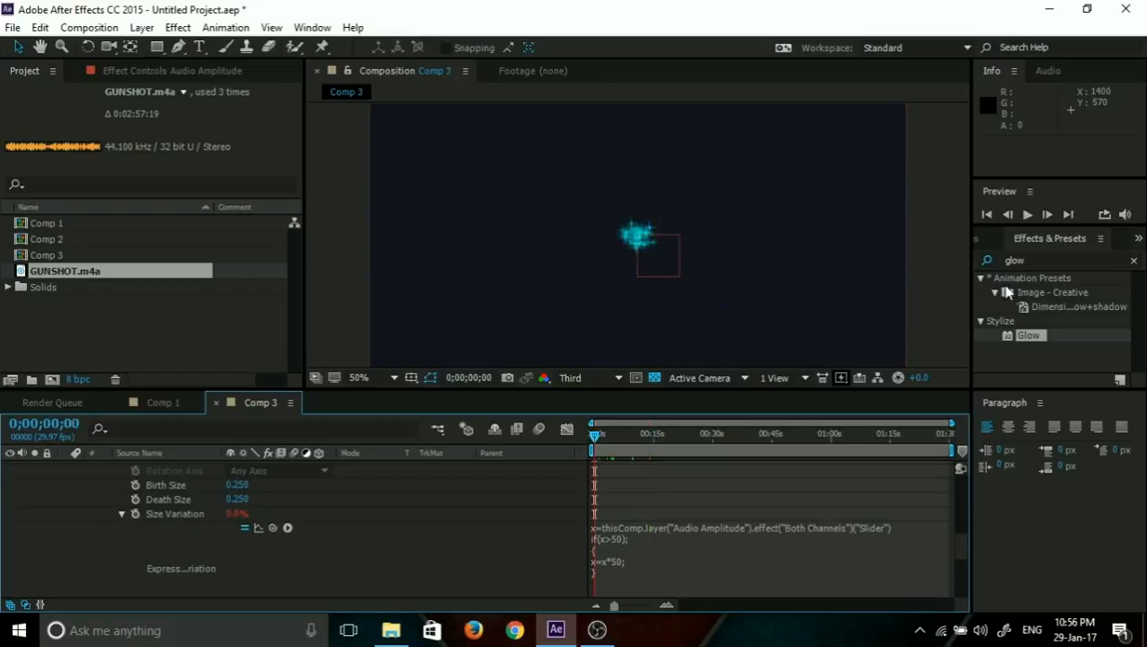
left_click(1029, 216)
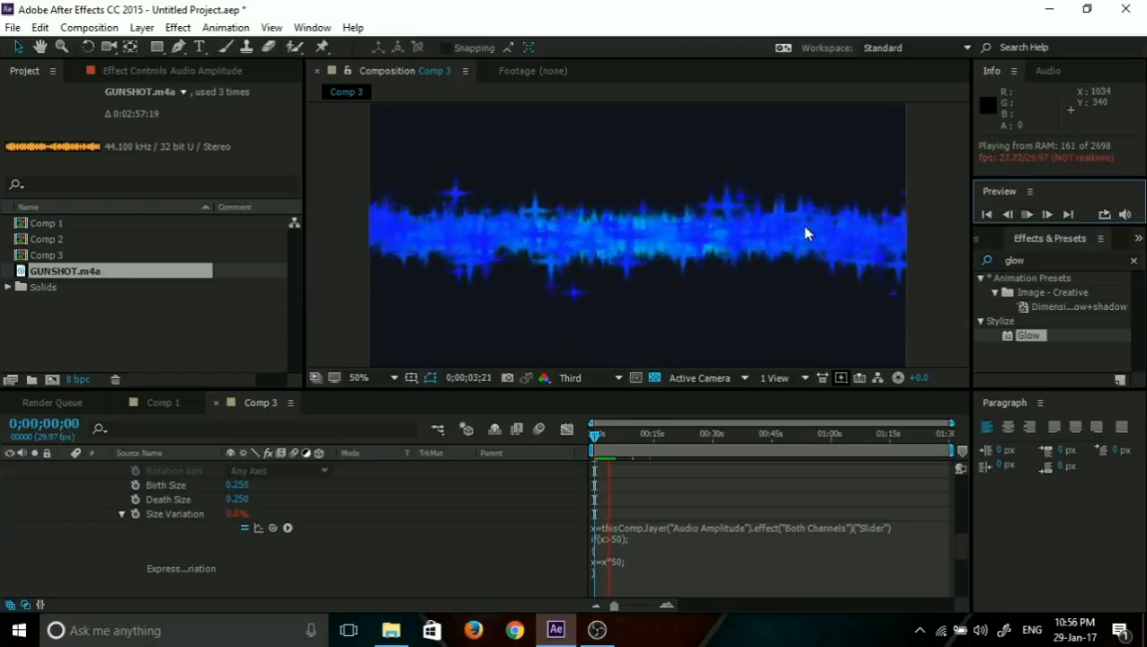
left_click(1025, 217)
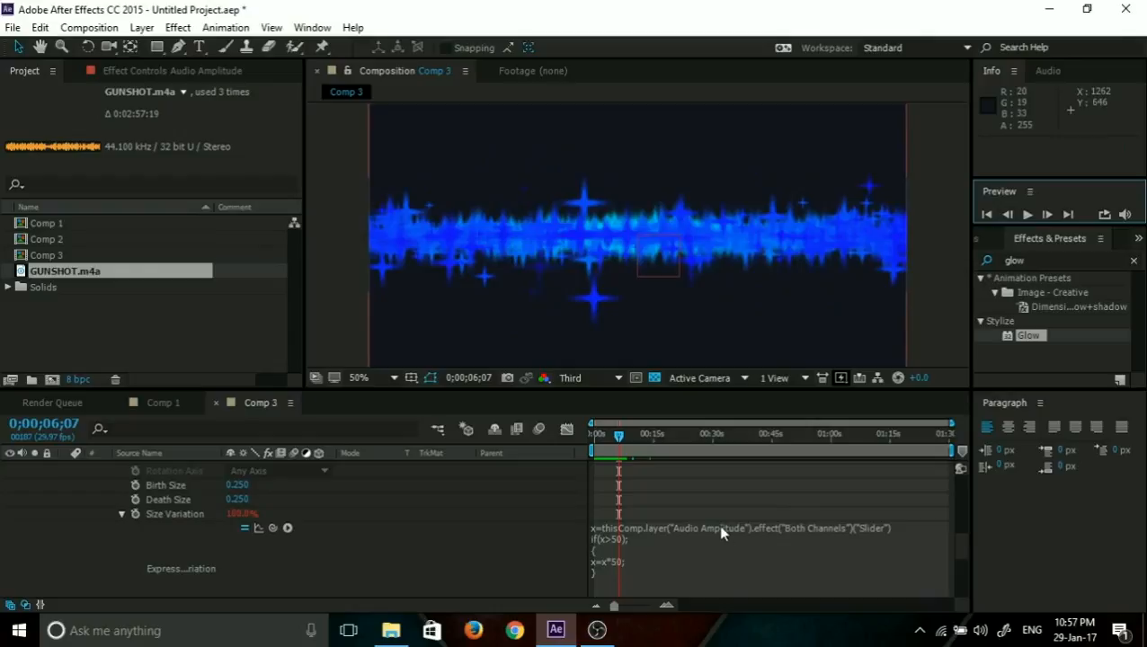
left_click(617, 435)
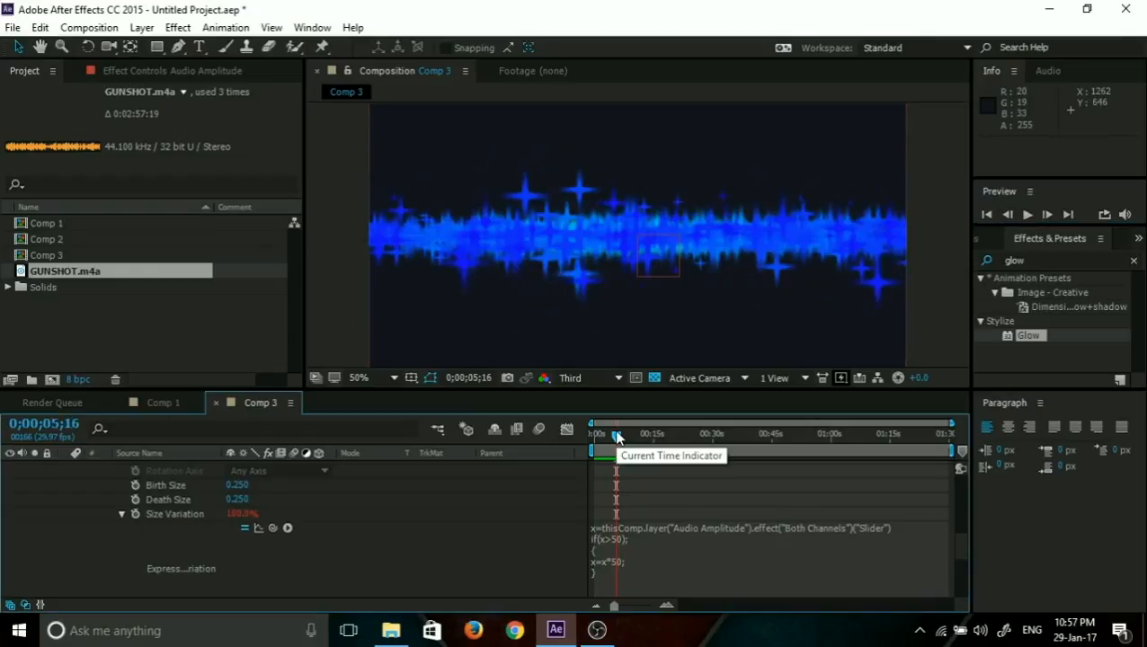
Copy the complete Size Variation expression and leave its editor with the playhead at 0;00;07;07.
scroll(616, 435, "up", 2)
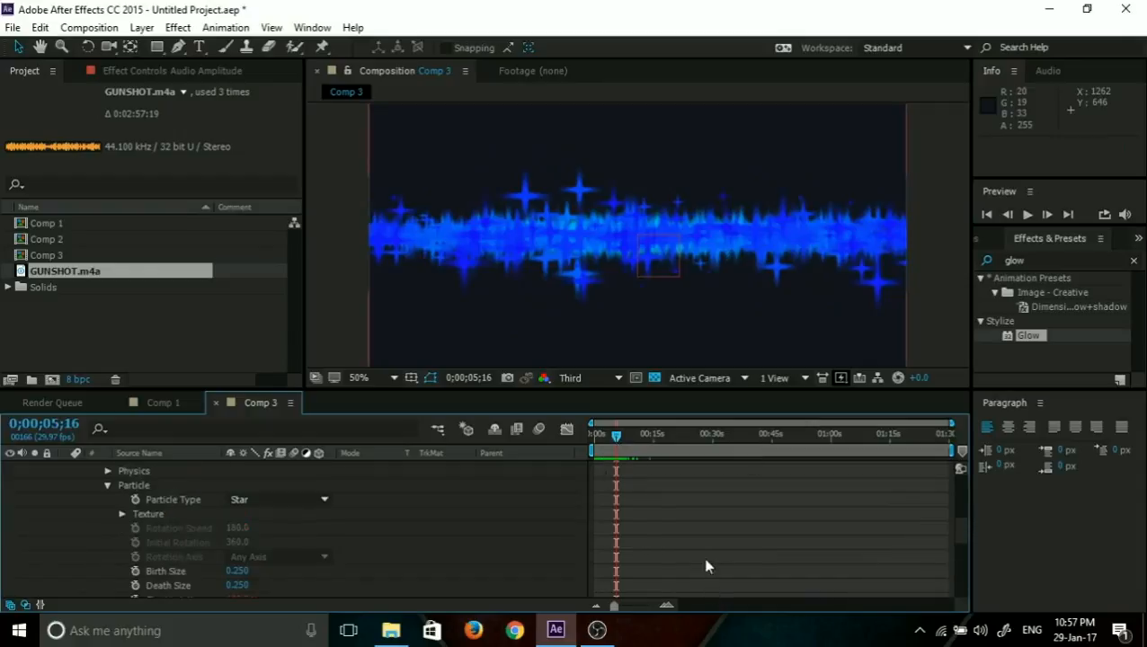
scroll(651, 541, "down", 2)
left_click(659, 534)
key("ctrl+c")
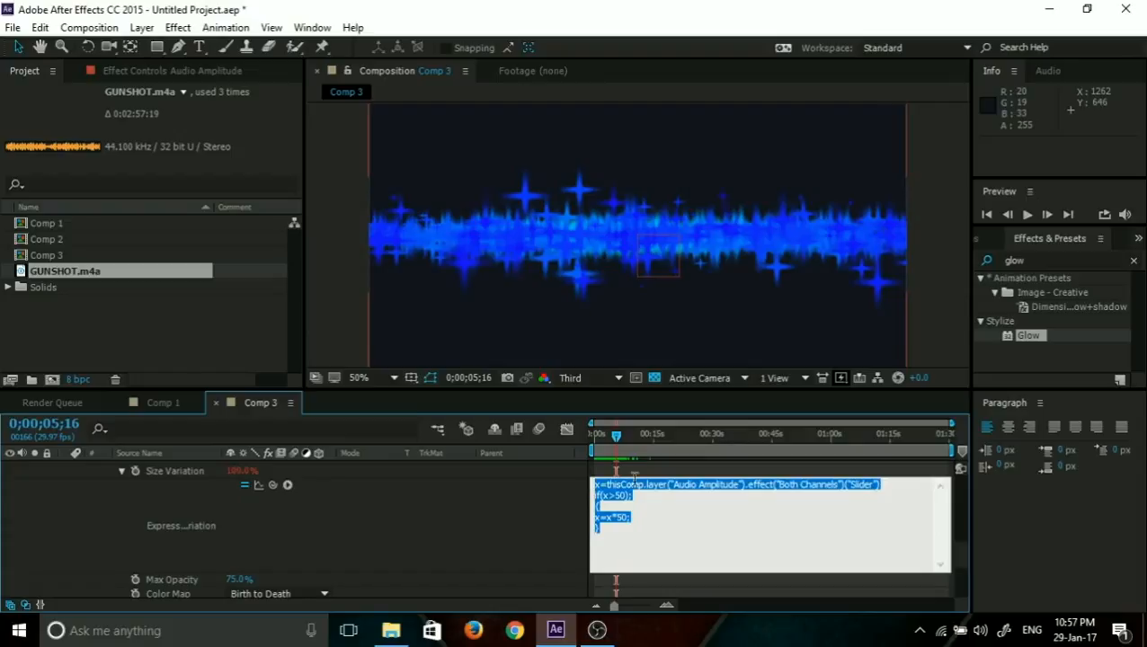
left_click(621, 437)
Add an expression to the Velocity of CC Particle World, replacing its default text with the copied Size Variation expression, and apply it.
scroll(401, 514, "up", 6)
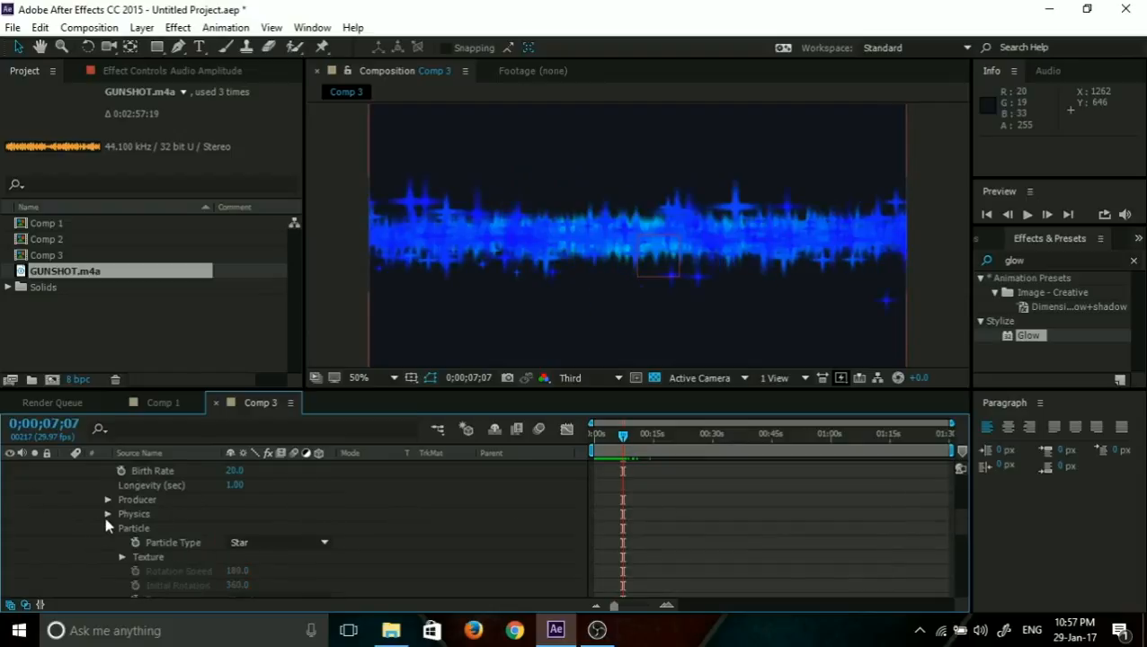
left_click(107, 514)
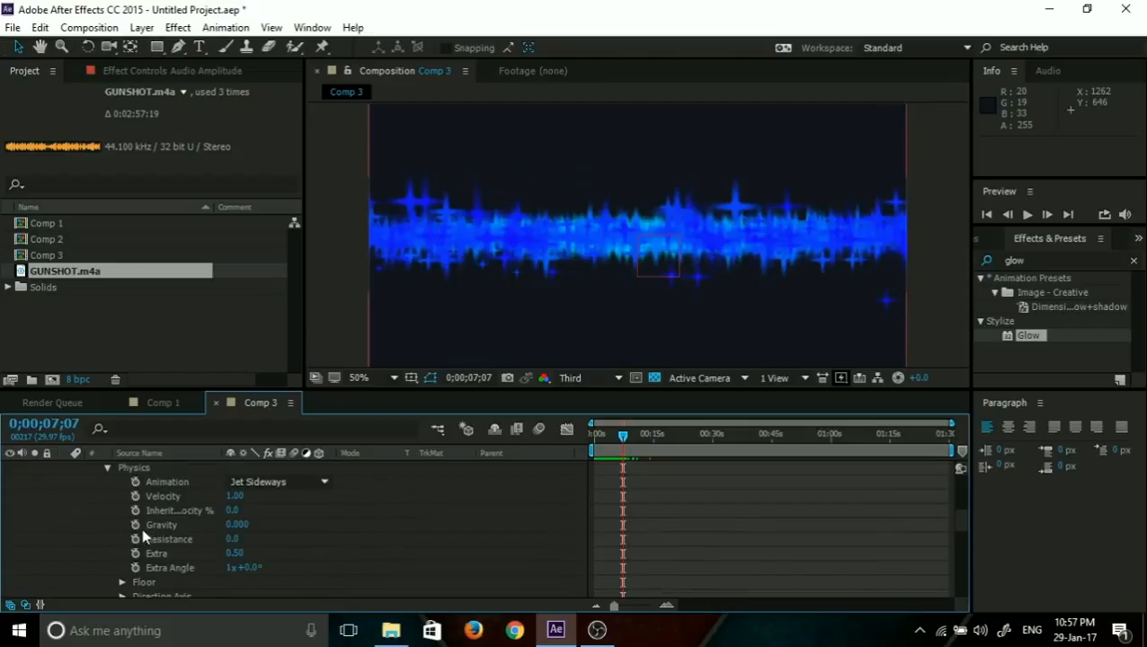
left_click(135, 496, "alt")
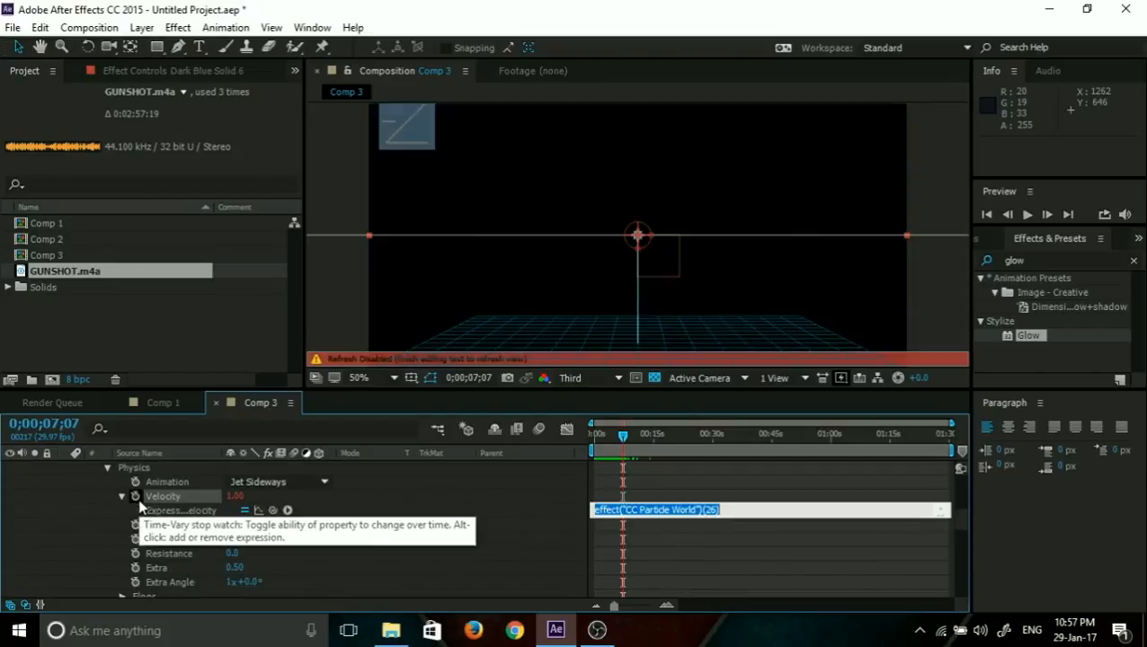
key("BackSpace")
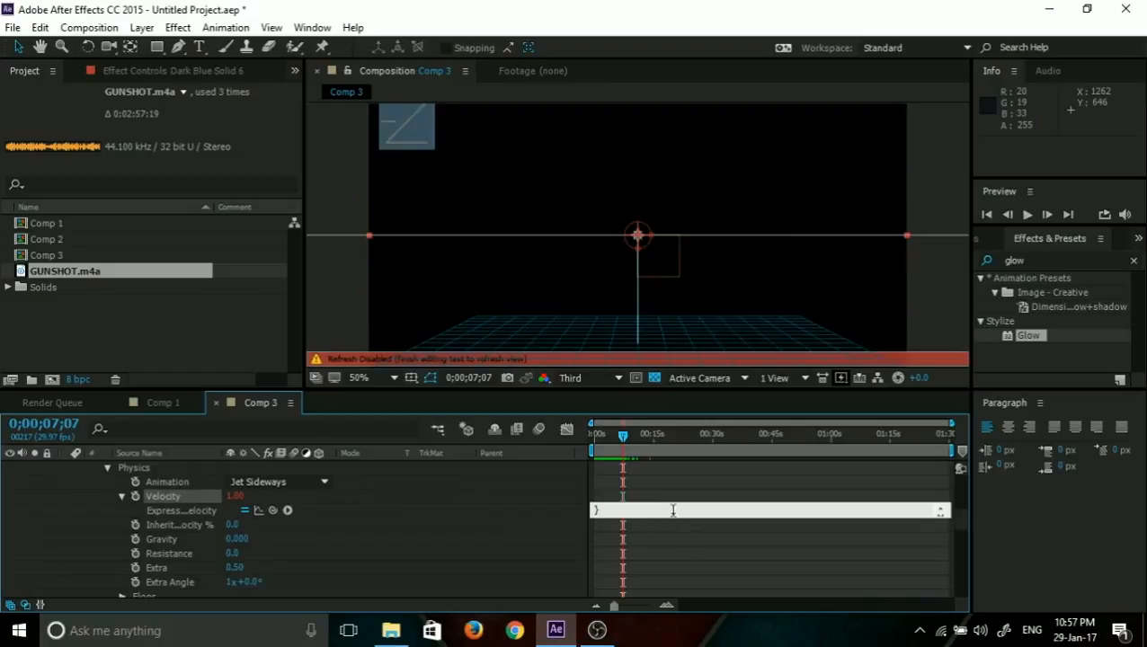
key("ctrl+v")
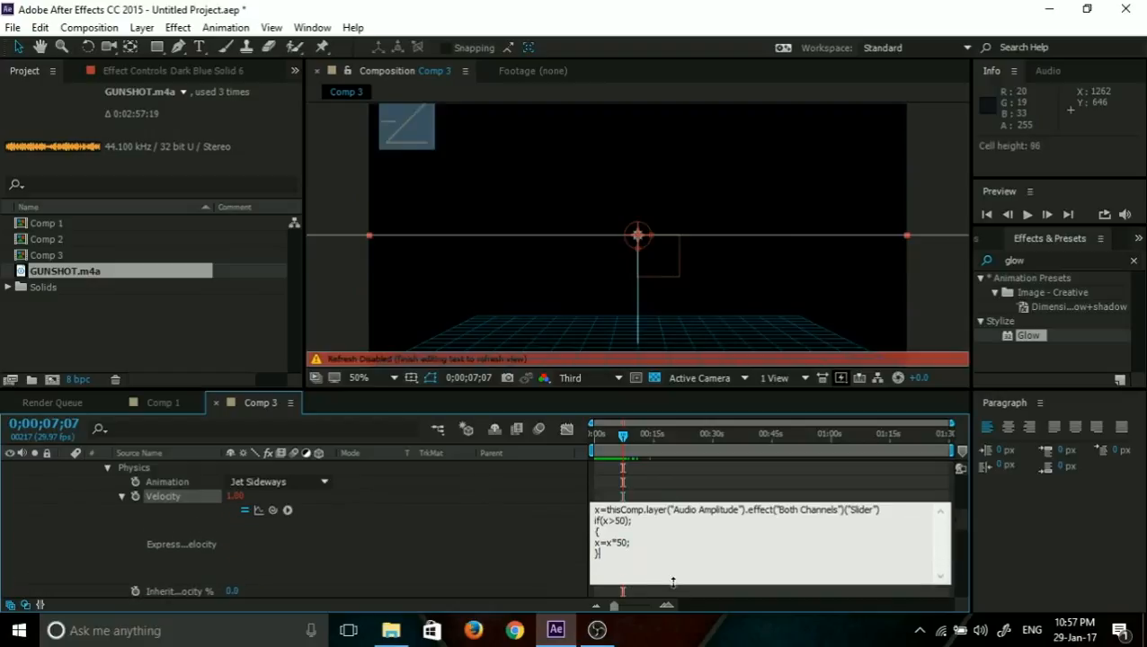
left_click(613, 437)
Check the Velocity values in the effect controls of Dark Blue Solid 6 at 0;00;20;27 and 0;00;26;13.
left_click_drag(614, 440, 676, 440)
scroll(517, 535, "up", 8)
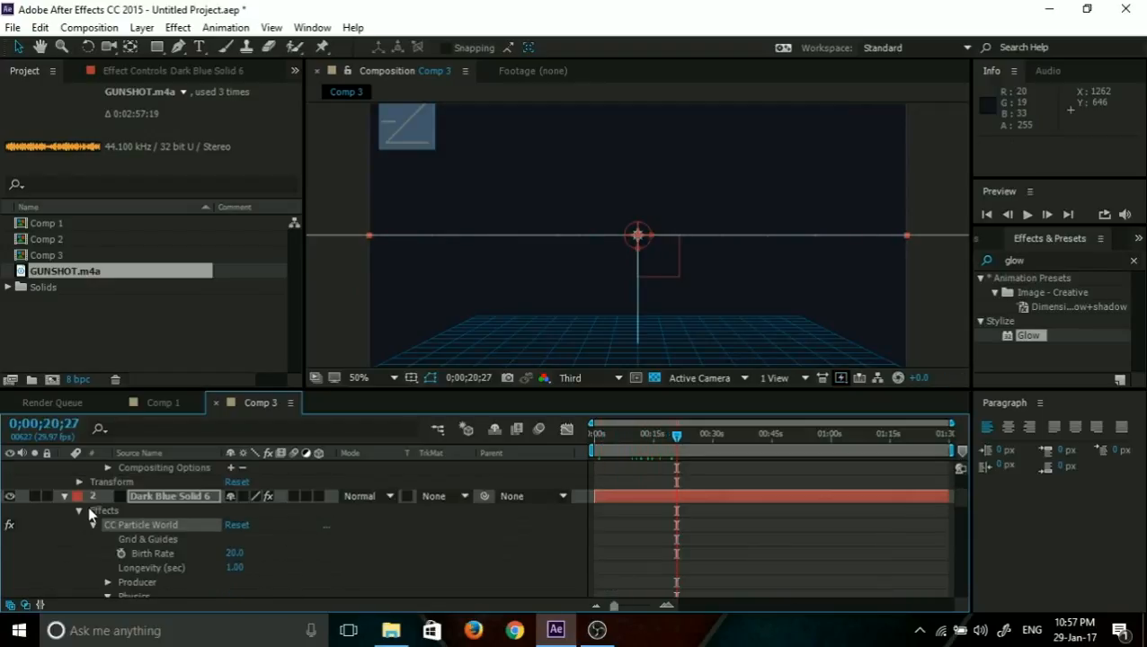
left_click(153, 68)
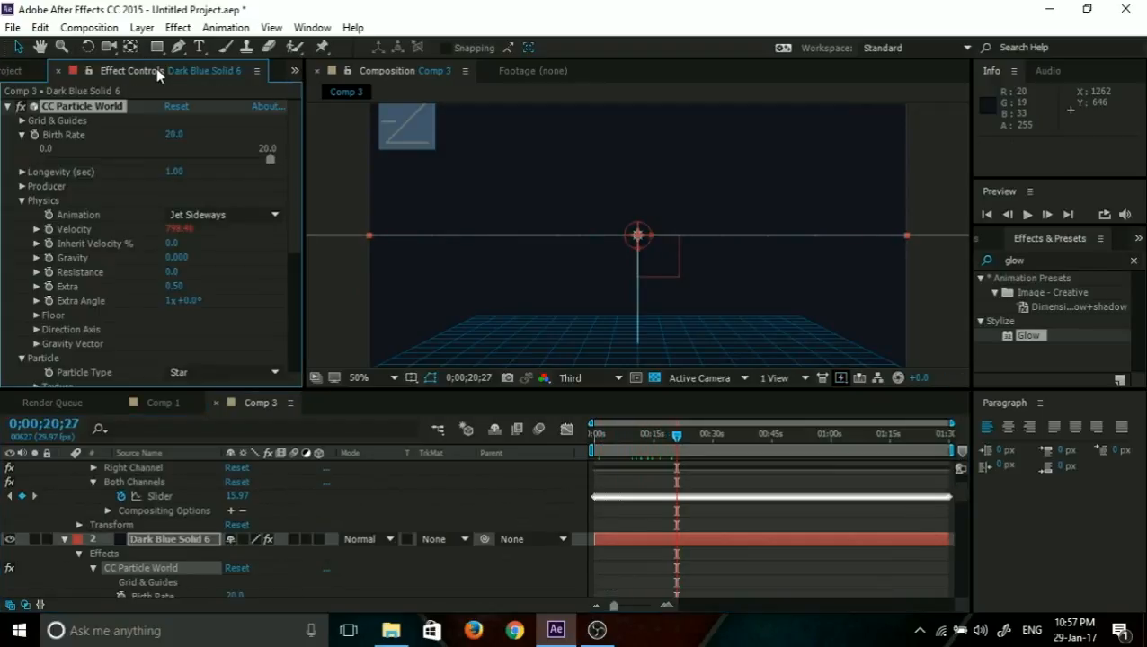
left_click_drag(294, 187, 301, 248)
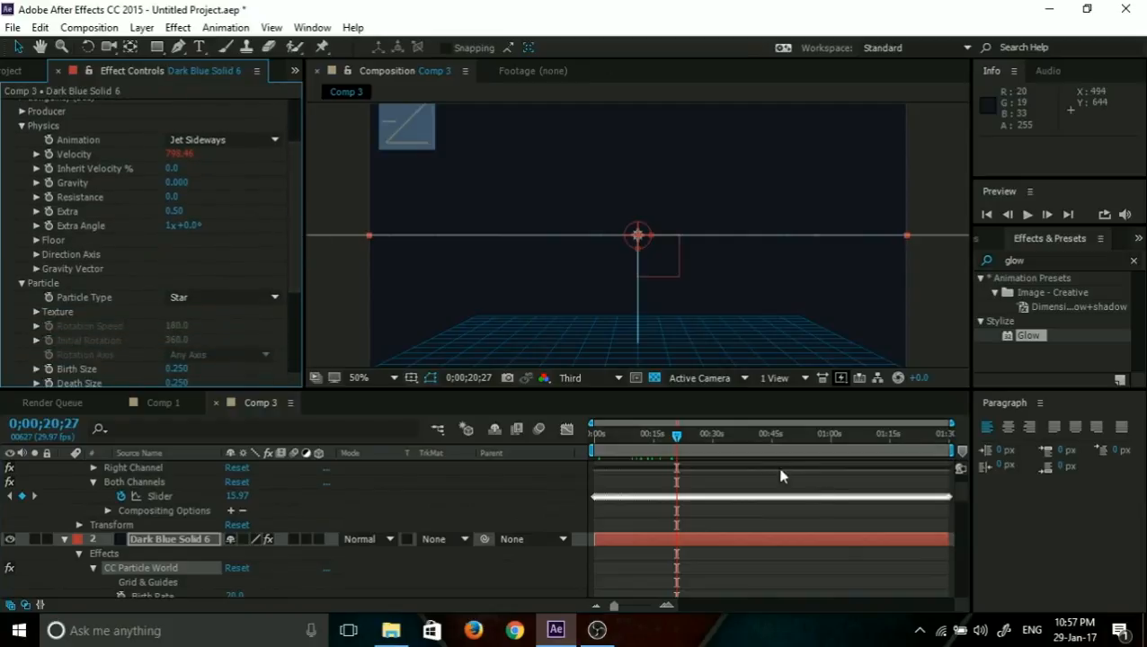
mouse_move(677, 447)
left_mouse_down()
mouse_move(756, 443)
mouse_move(698, 441)
left_mouse_up()
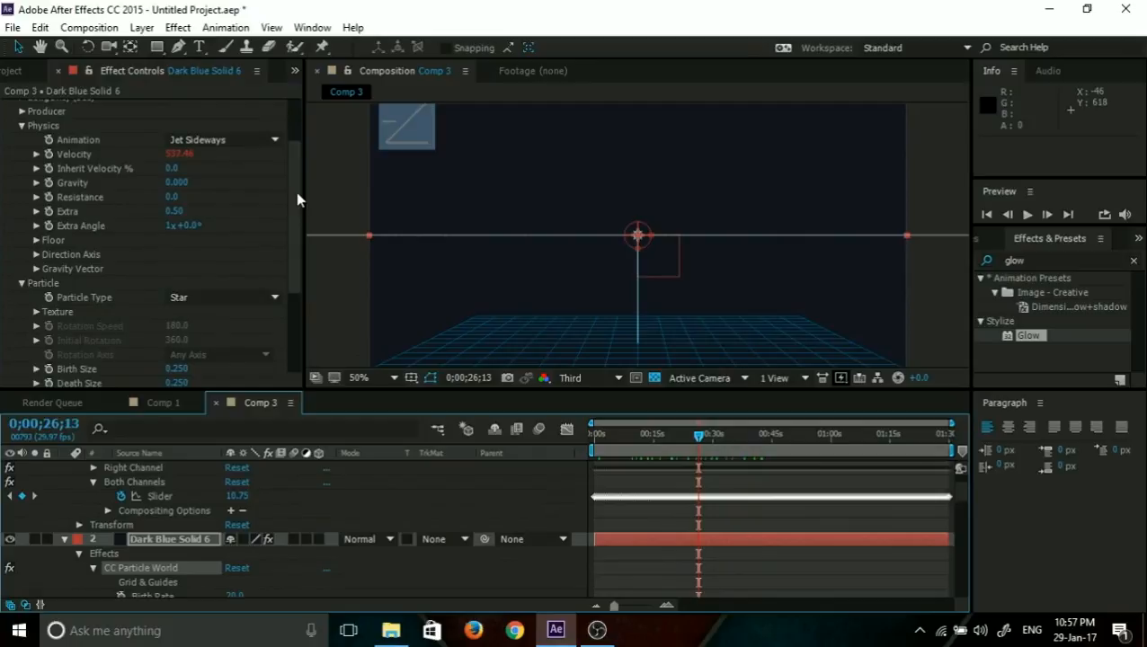
Raise the particle Birth Size of CC Particle World to 11.350 and deselect the layer.
left_click_drag(298, 201, 280, 167)
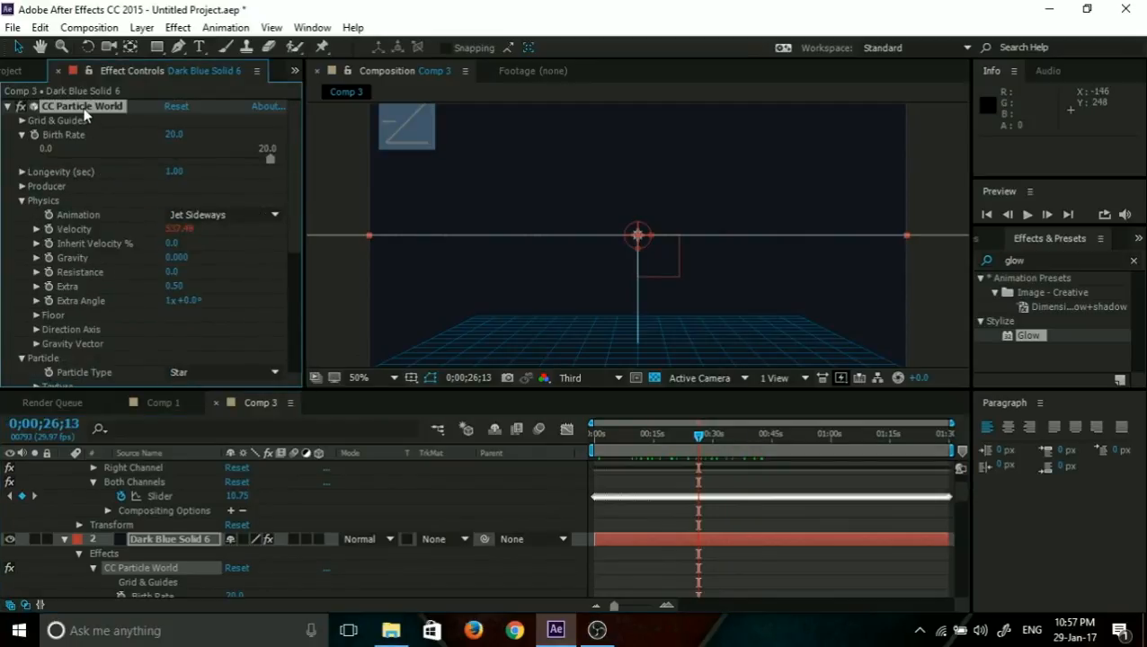
left_click_drag(298, 184, 307, 295)
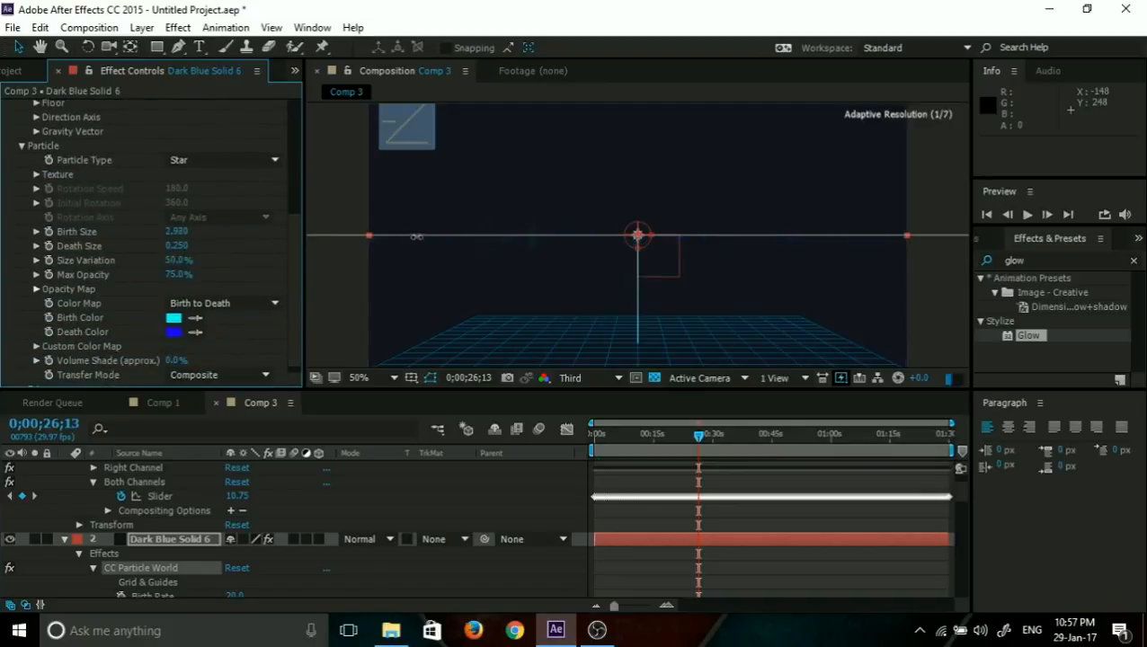
left_click_drag(458, 241, 460, 241)
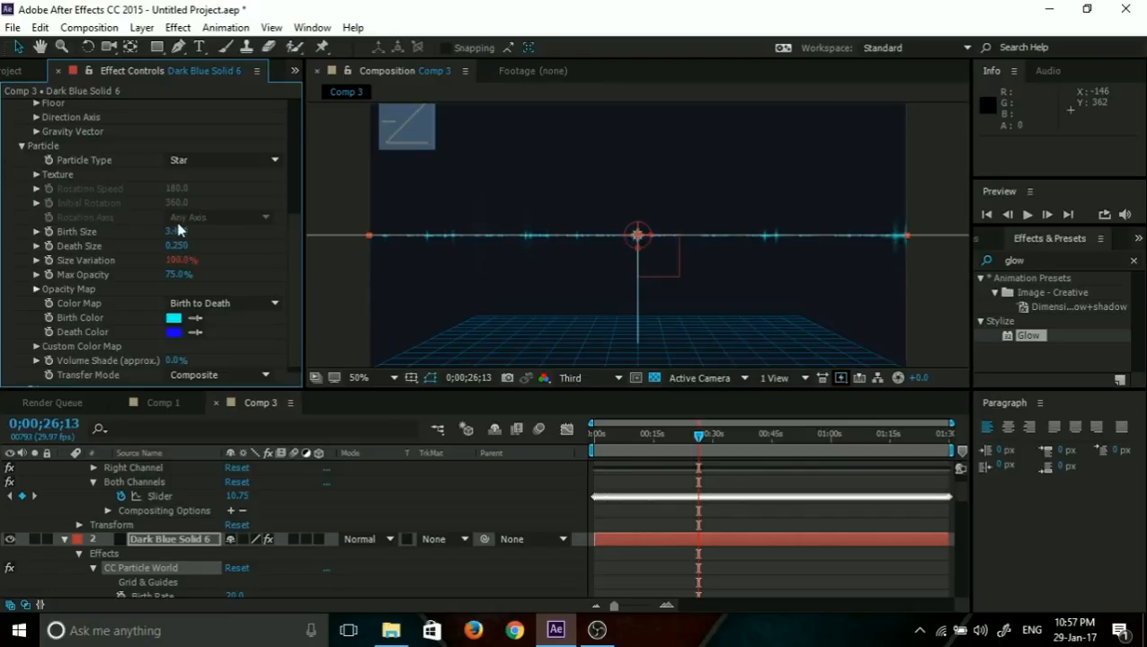
left_click_drag(309, 234, 430, 235)
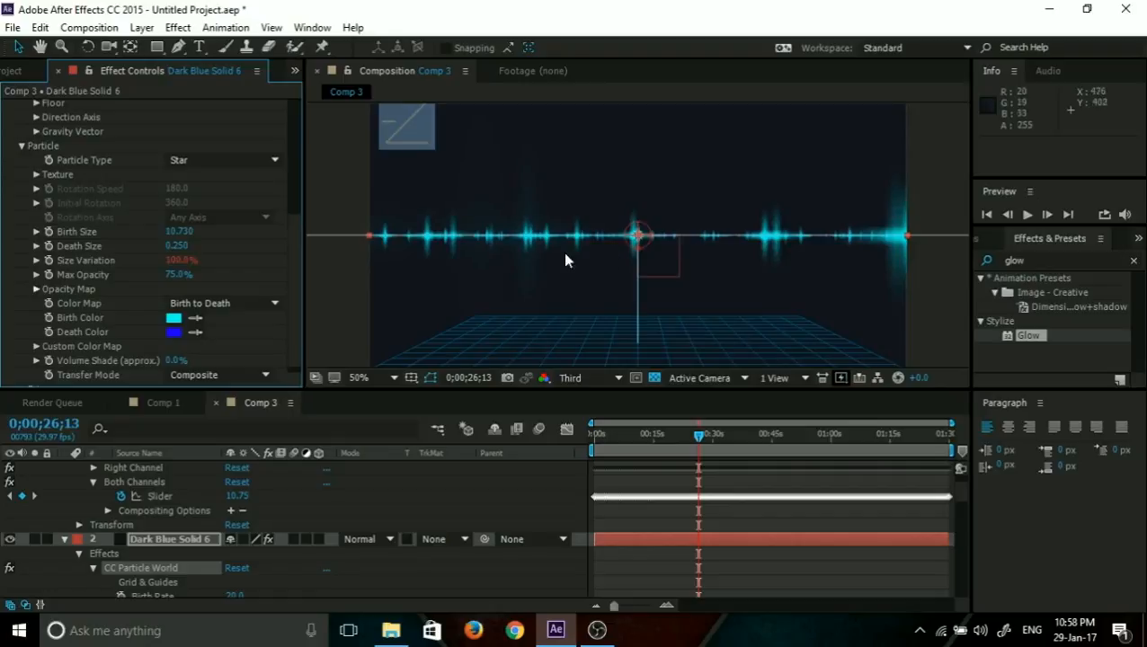
left_click_drag(181, 233, 230, 229)
left_click(360, 164)
Collapse the properties of the Audio Amplitude and Dark Blue Solid 6 layers in the timeline.
scroll(87, 511, "up", 2)
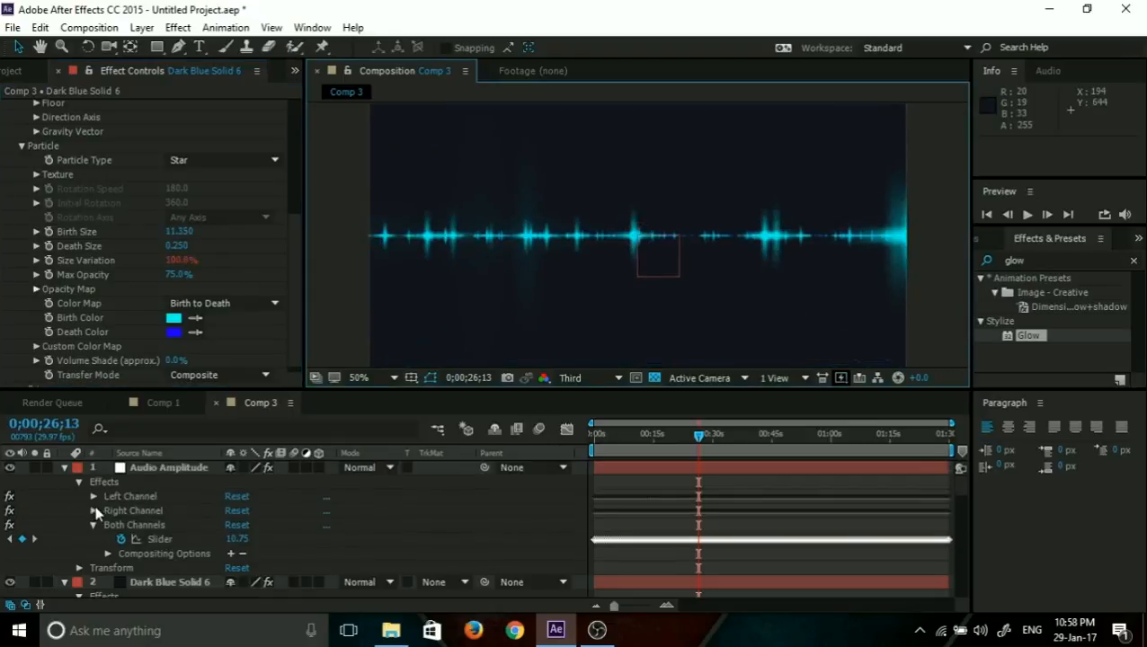
left_click(73, 468)
left_click(64, 468)
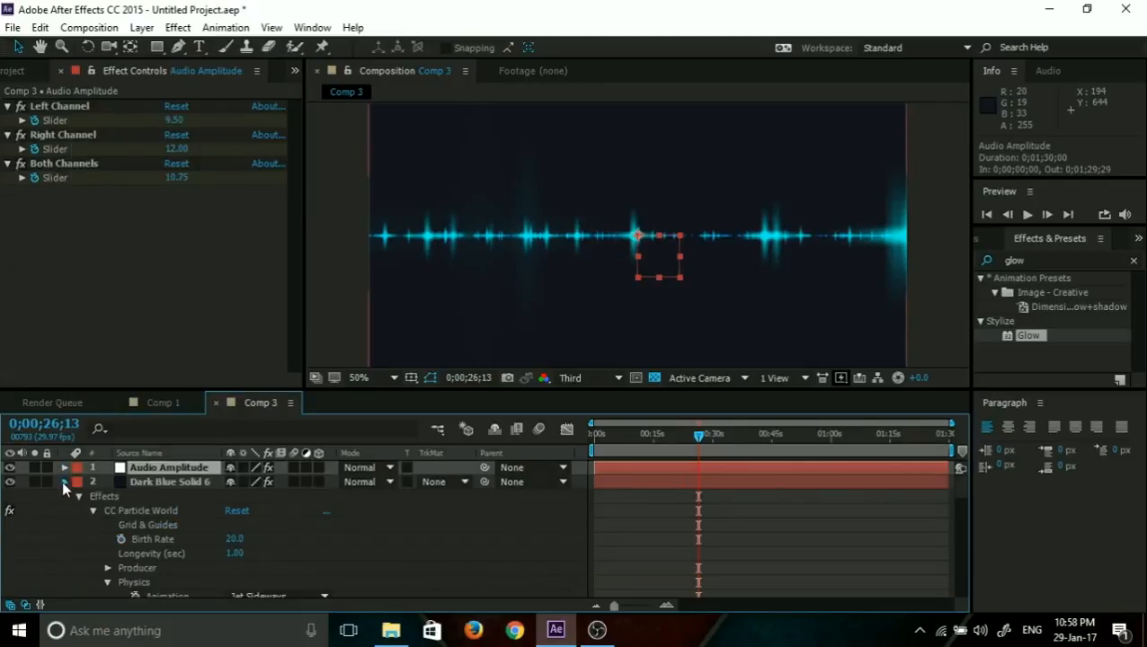
left_click(64, 481)
Preview Comp 3 from the first frame and stop playback.
left_click_drag(700, 434, 570, 434)
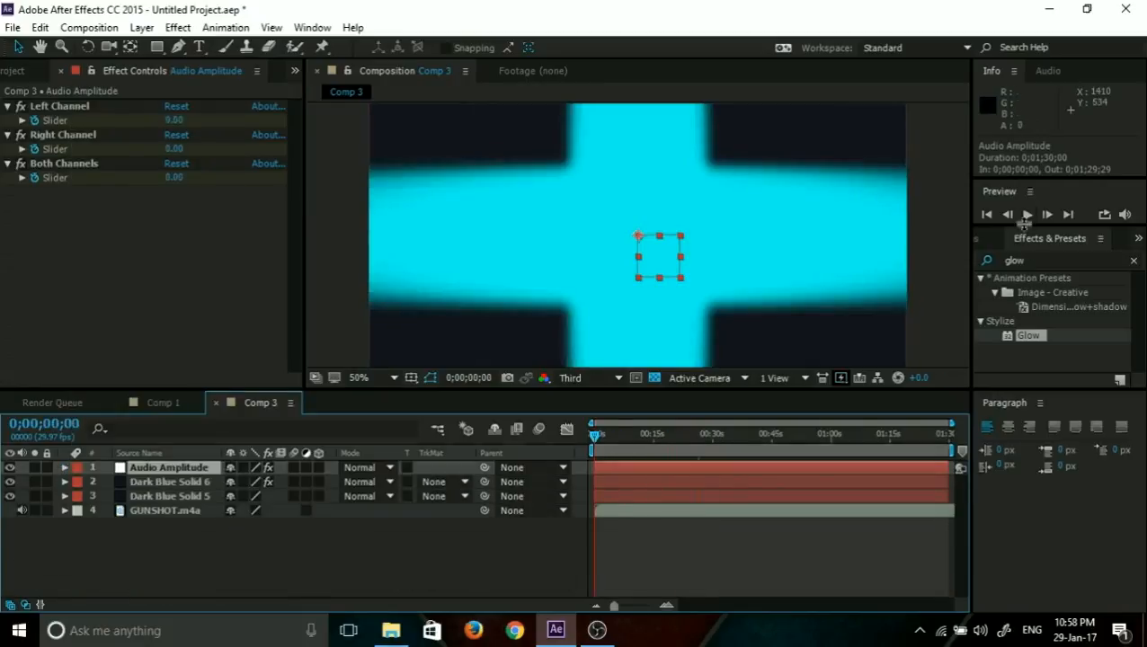
left_click(1025, 215)
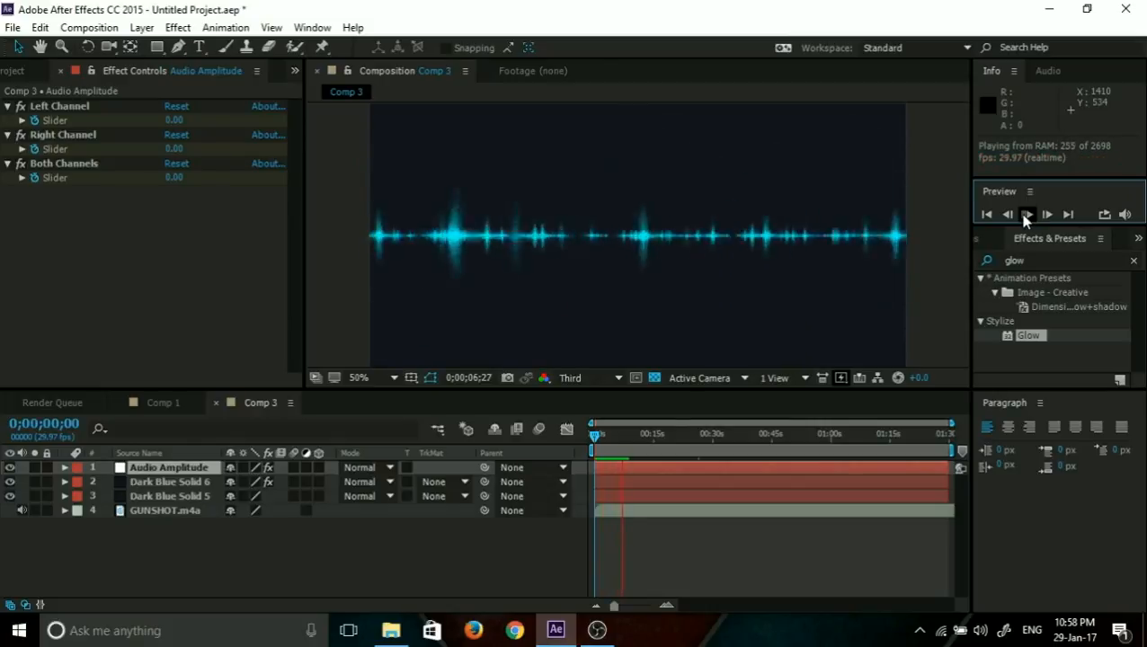
left_click(1025, 216)
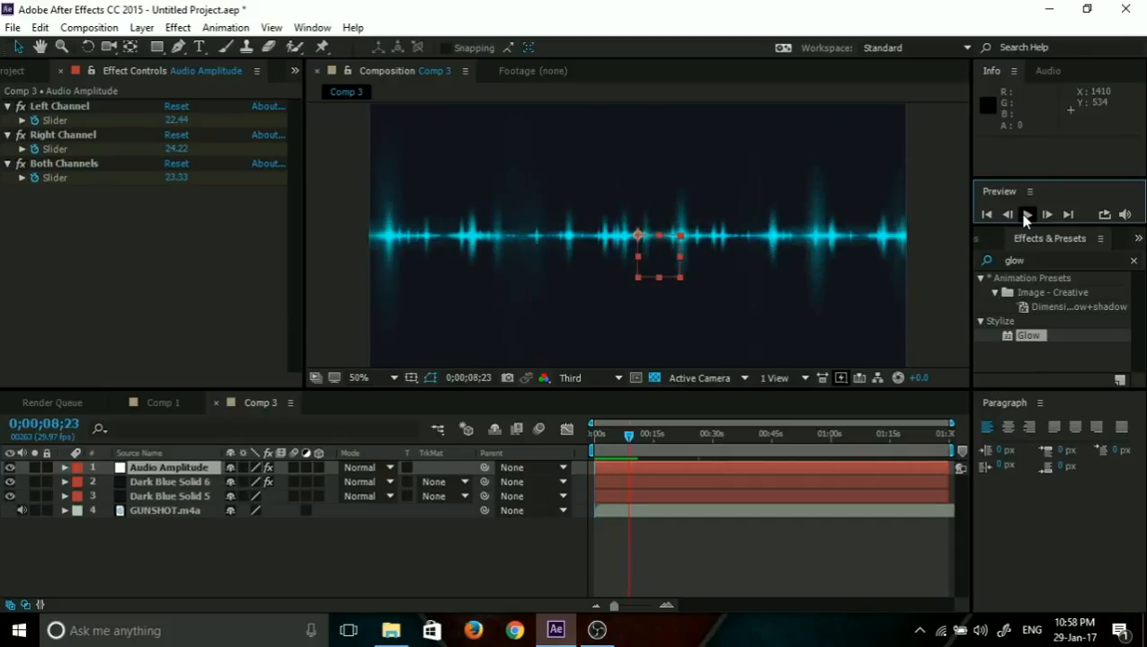
Apply the Glow effect twice to Dark Blue Solid 6.
left_click(1033, 363)
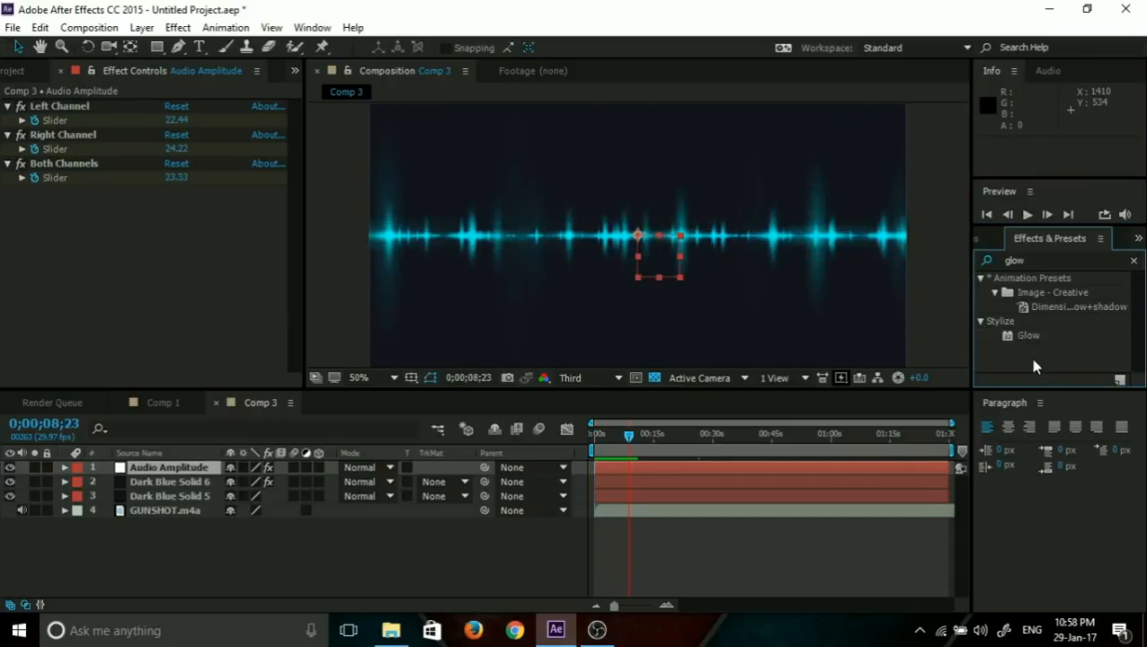
left_click(933, 225)
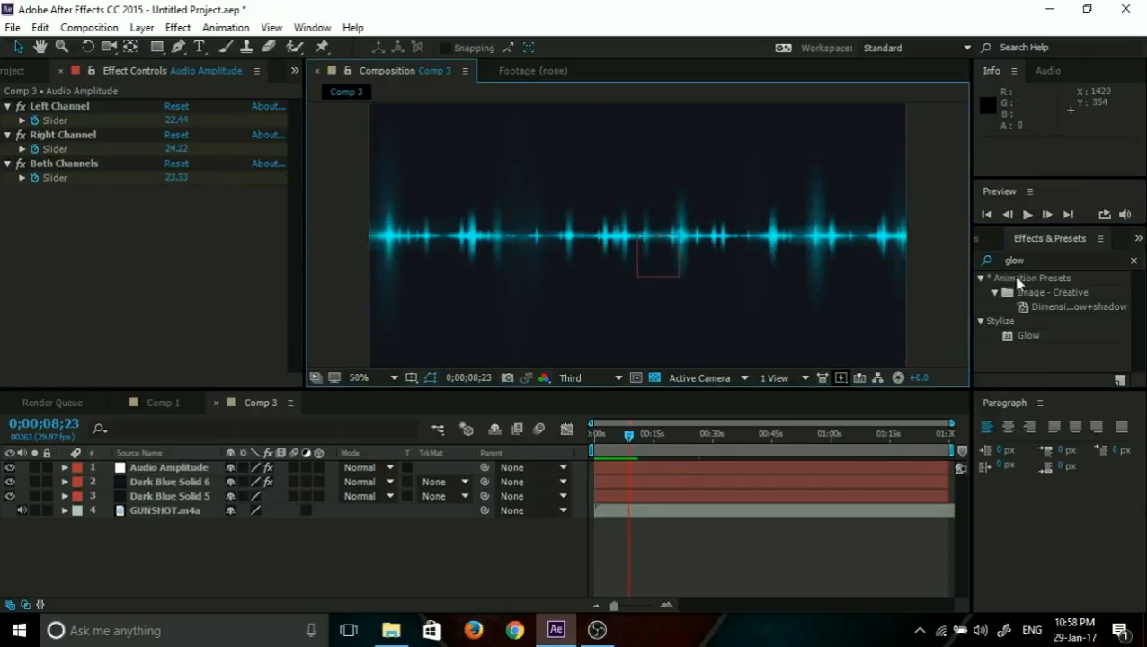
left_click_drag(1011, 336, 993, 321)
left_click_drag(271, 404, 159, 483)
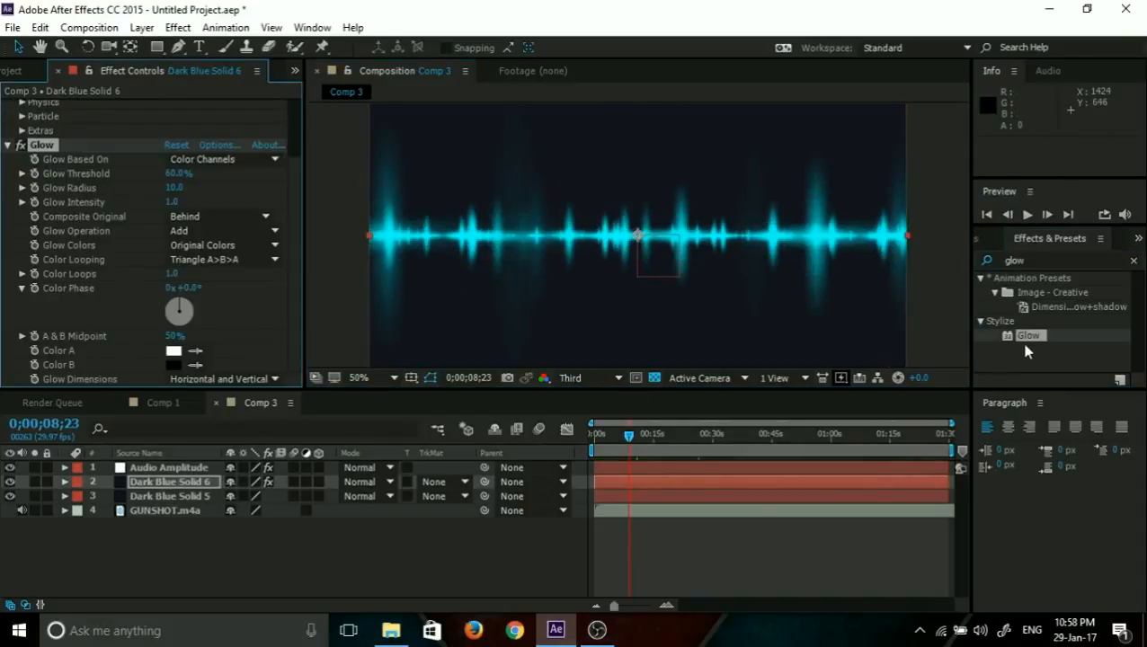
left_click_drag(504, 396, 146, 482)
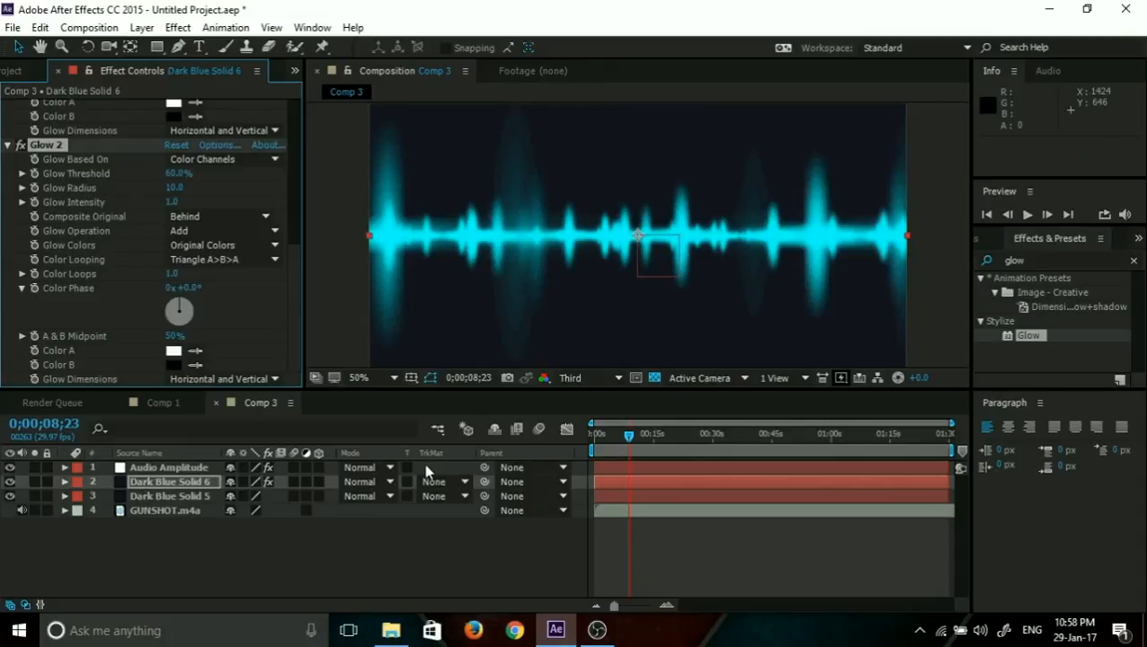
Preview the glowing particles from 0;00;18;23 and stop playback.
left_click_drag(610, 432, 661, 430)
left_click(1028, 214)
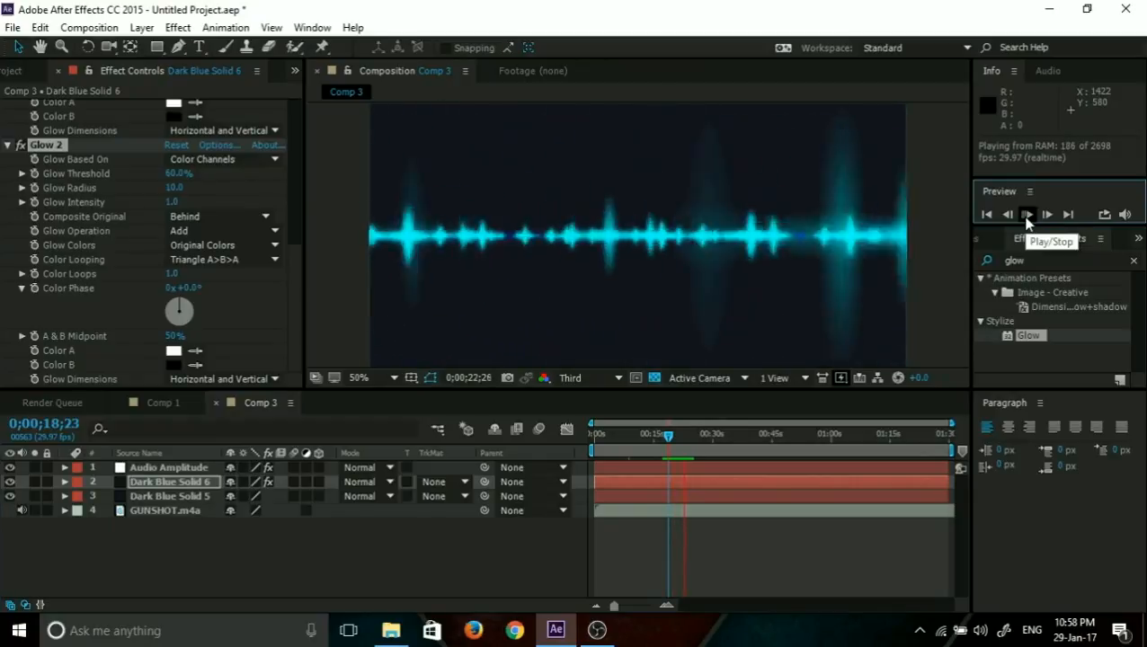
left_click(1026, 218)
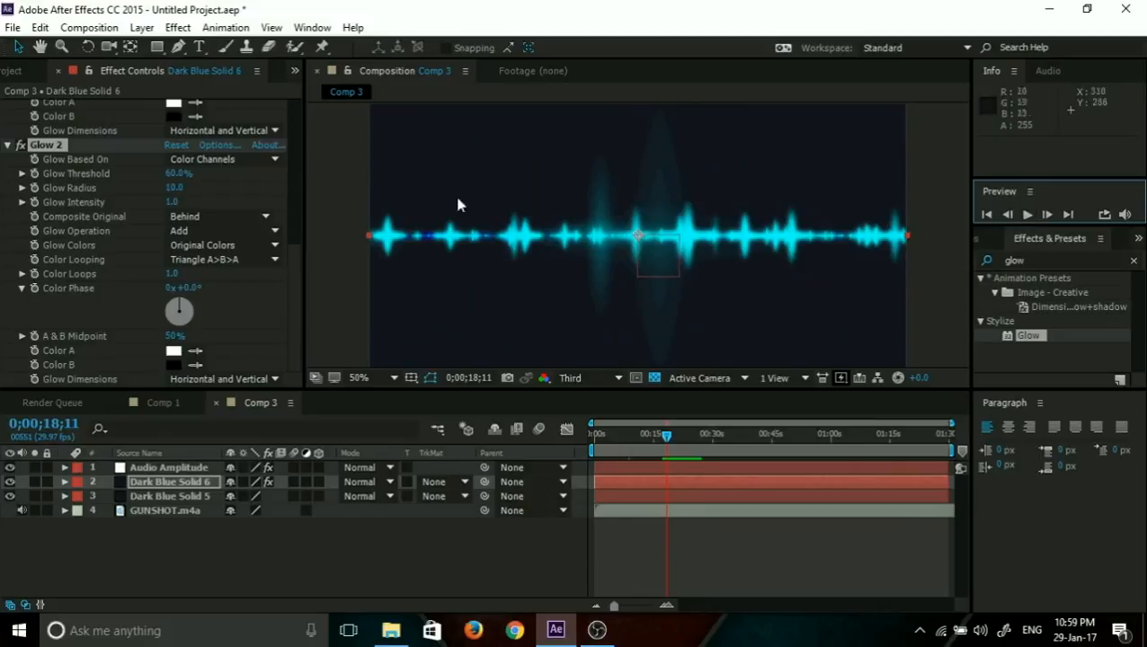
Set the Particle Type of CC Particle World to TriPolygon.
scroll(234, 235, "up", 5)
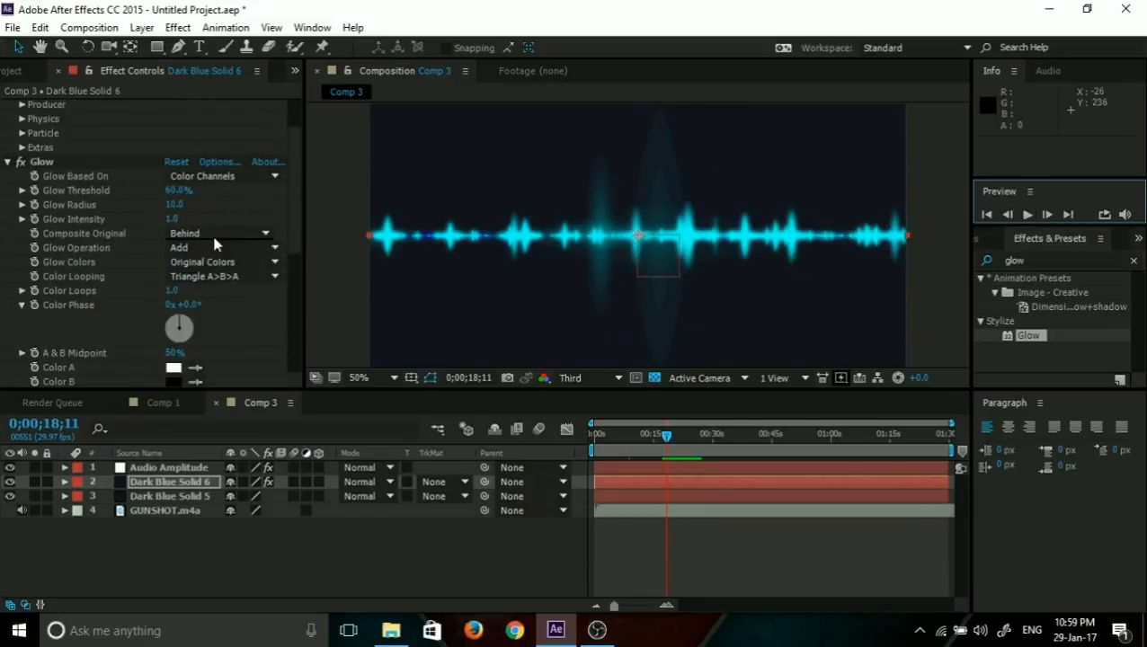
scroll(264, 204, "up", 3)
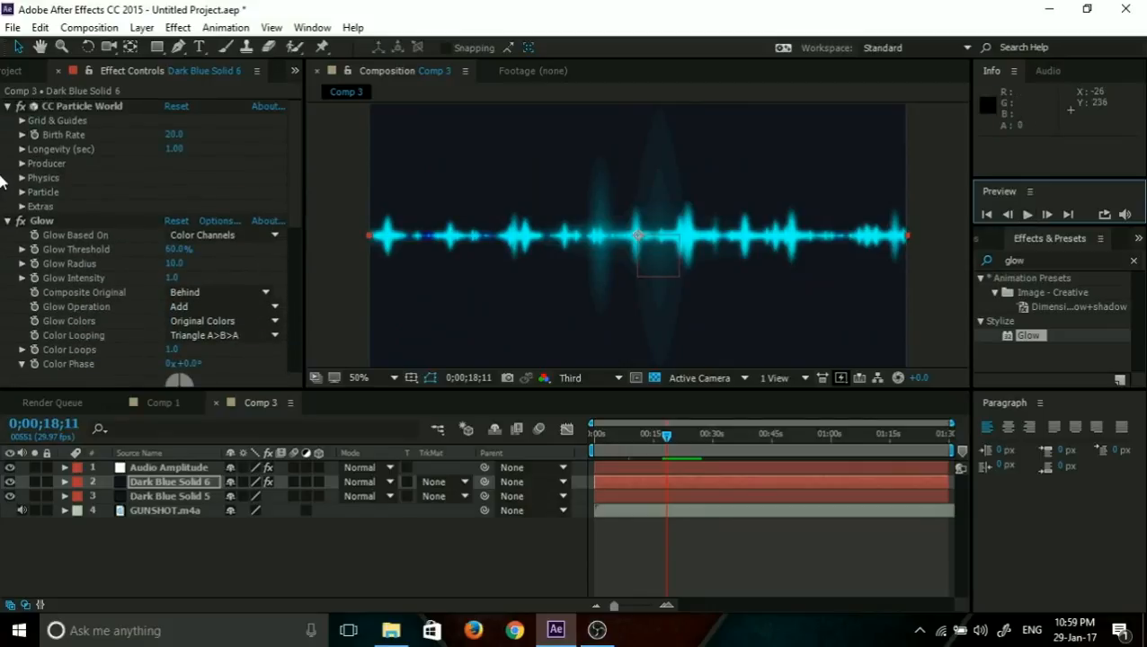
left_click(23, 192)
scroll(139, 187, "down", 2)
left_click(255, 162)
left_click(316, 342)
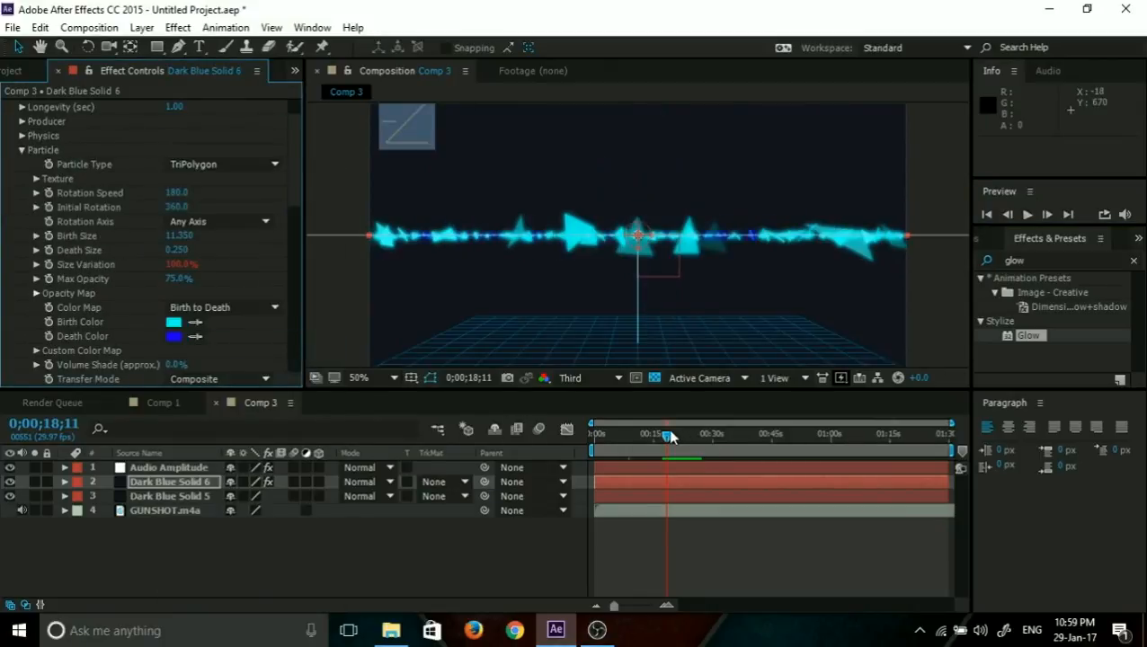
Preview the TriPolygon particles from 0;00;18;29 and stop playback.
left_click_drag(671, 437, 669, 437)
left_click(1027, 216)
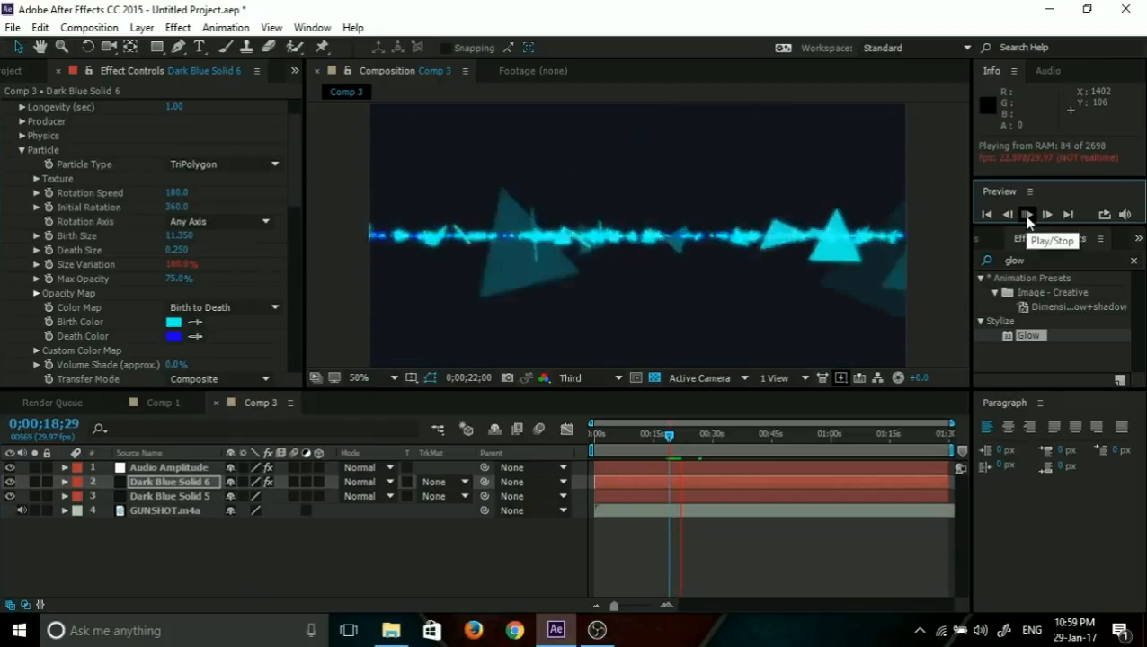
left_click(1027, 216)
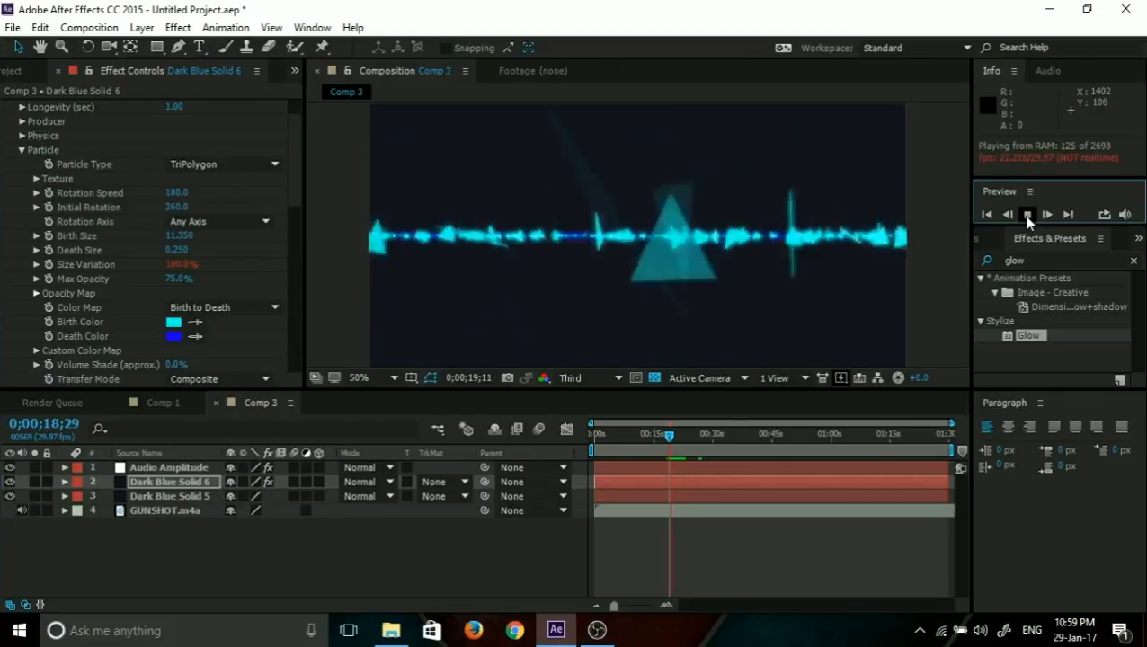
Try Cube as the Particle Type and preview it from 0;00;17;08.
left_click(191, 166)
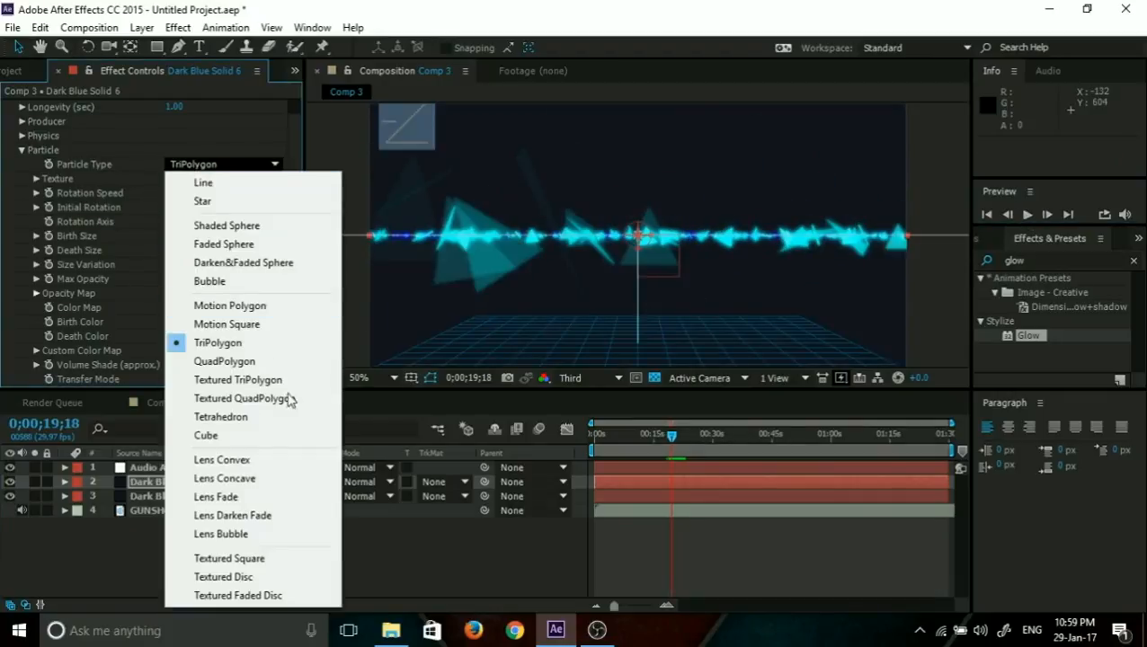
left_click(257, 435)
left_click_drag(692, 440, 663, 438)
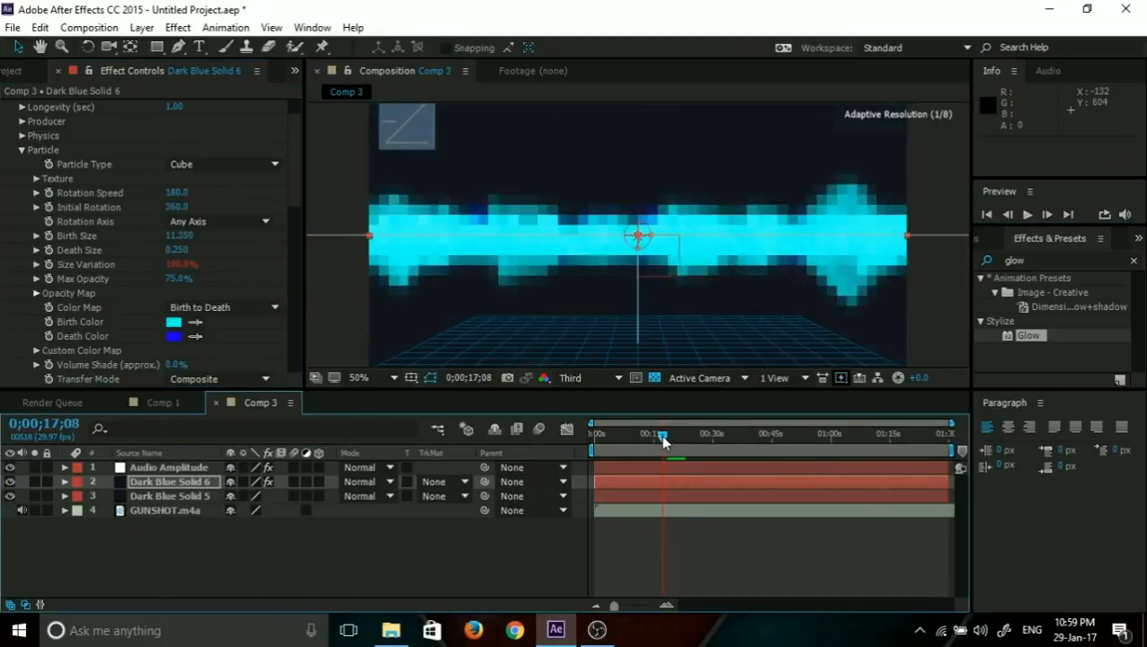
left_click(1027, 216)
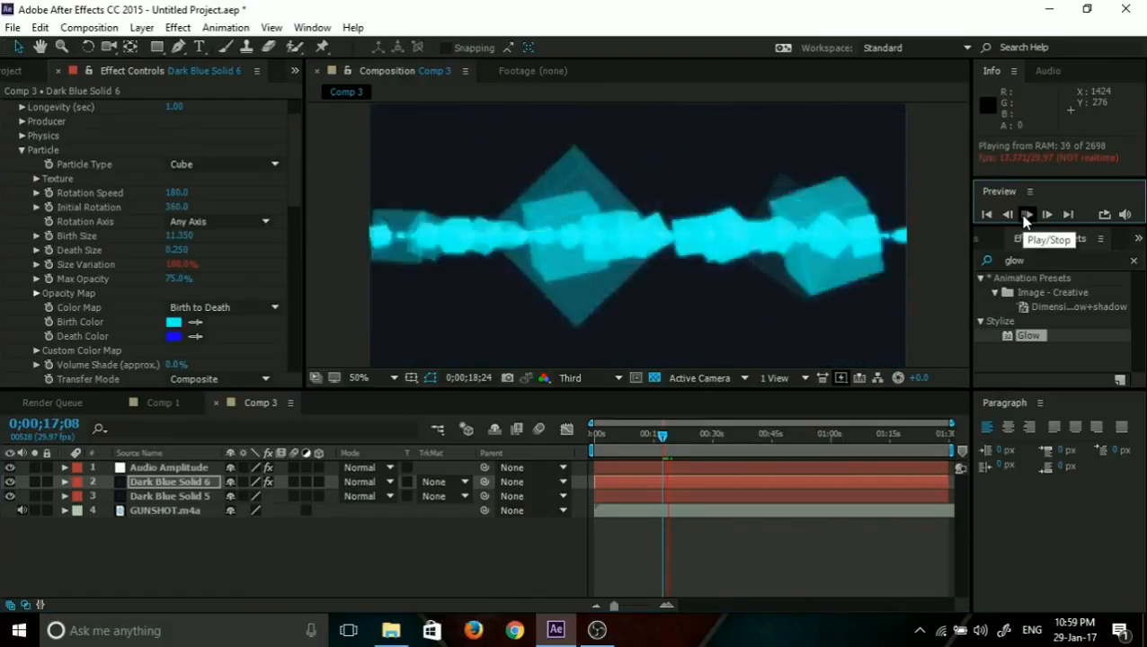
left_click(1026, 216)
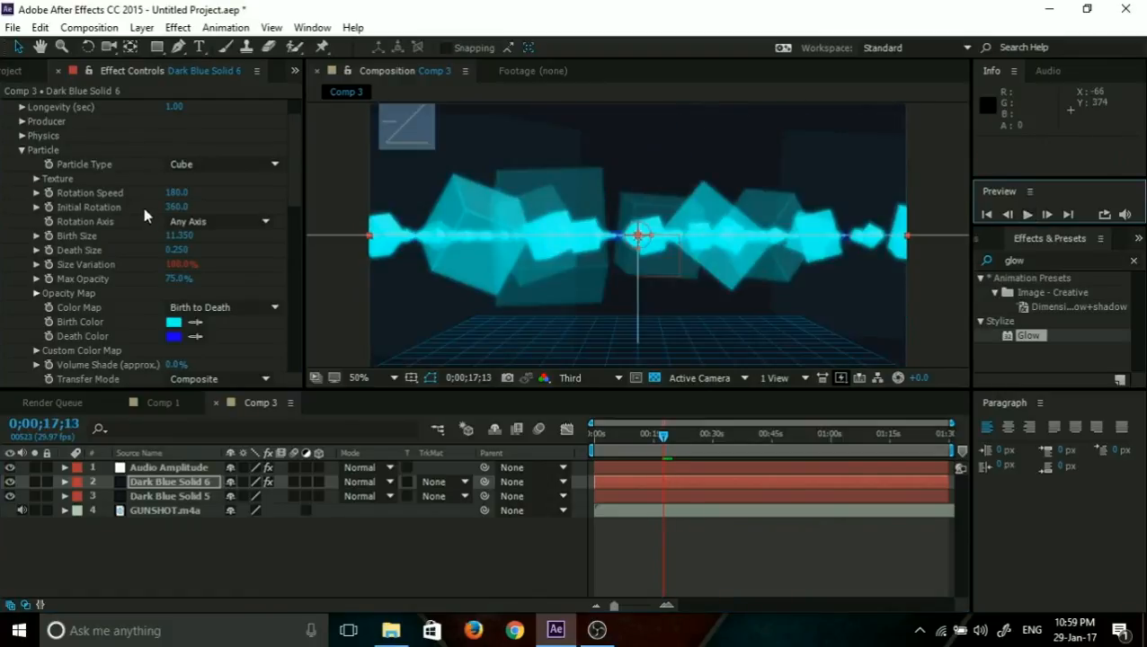
Set the Particle Type back to Star and scrub forward through the timeline to check the particles.
left_click(173, 165)
left_click(202, 199)
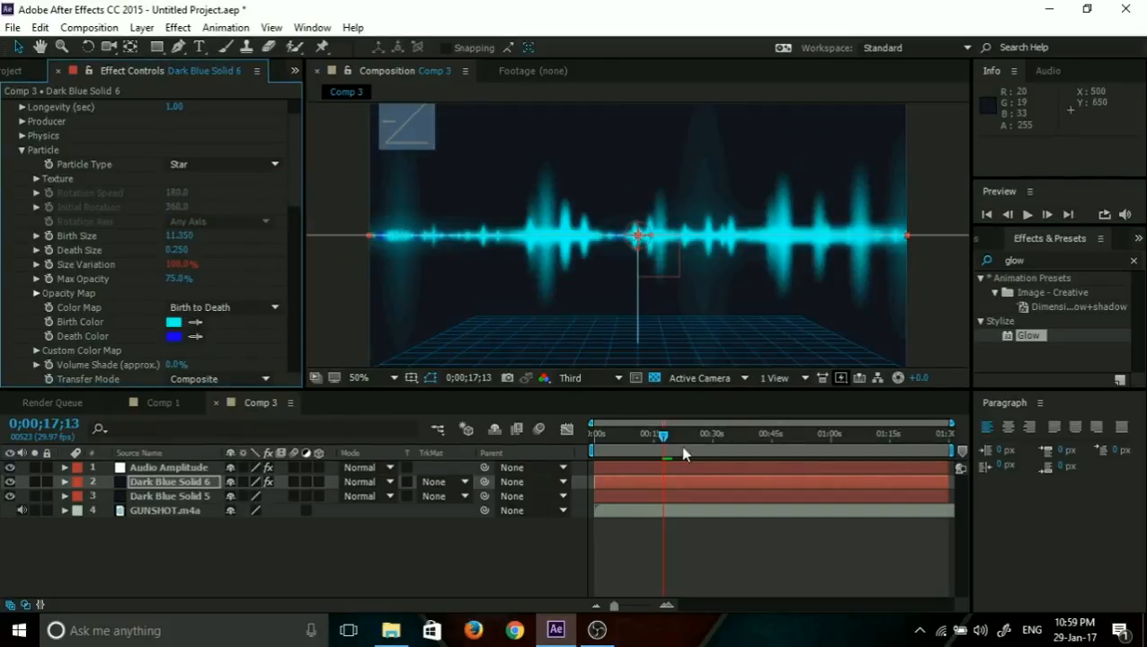
left_click_drag(657, 441, 692, 446)
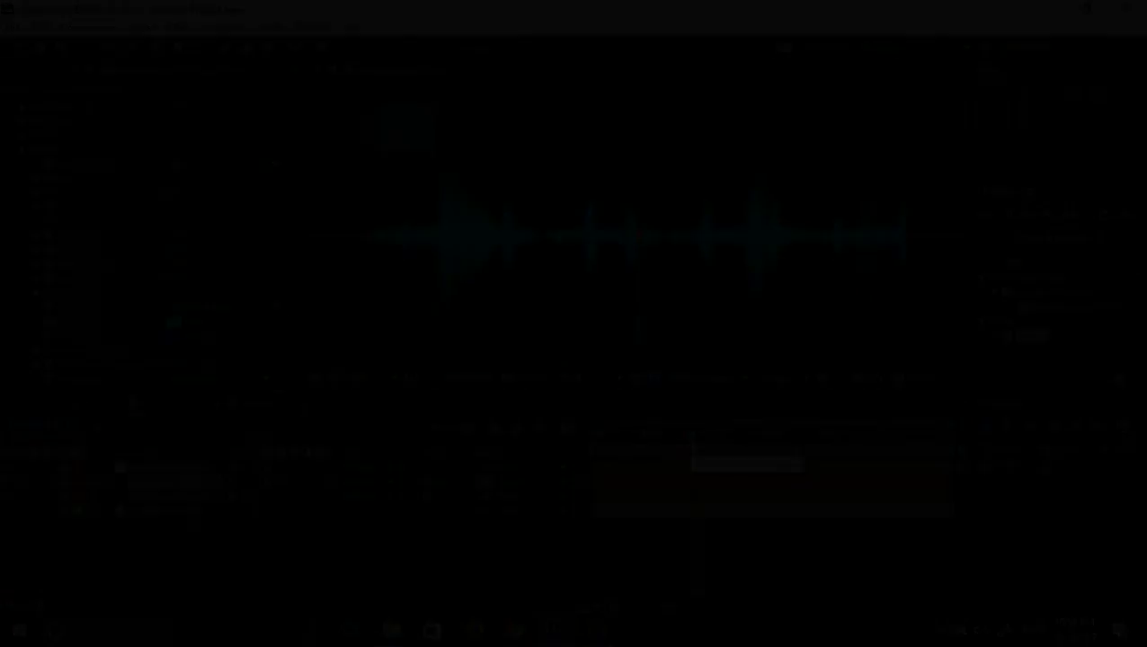